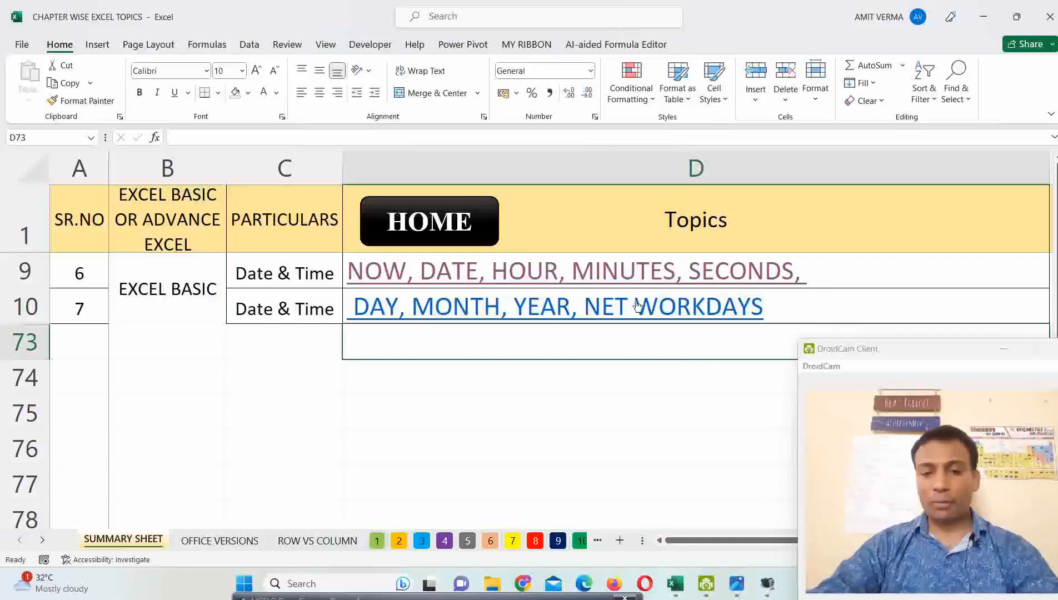
- Open the NOW, DATE, HOUR, MINUTES, SECONDS topic sheet and clear the second RESULT column's values in D3:D9
click(455, 281)
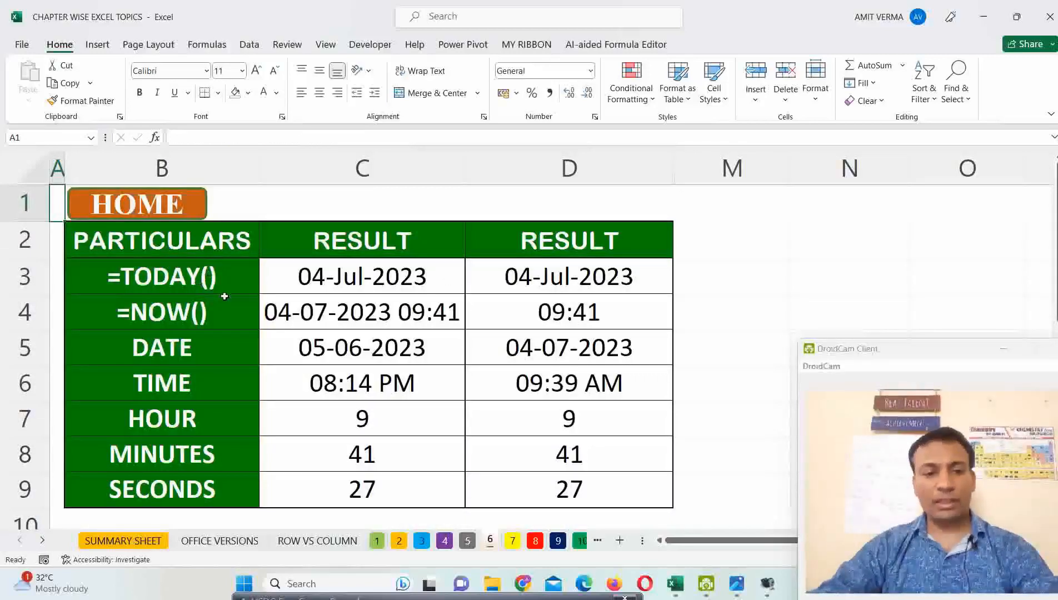
drag(225, 275, 211, 495)
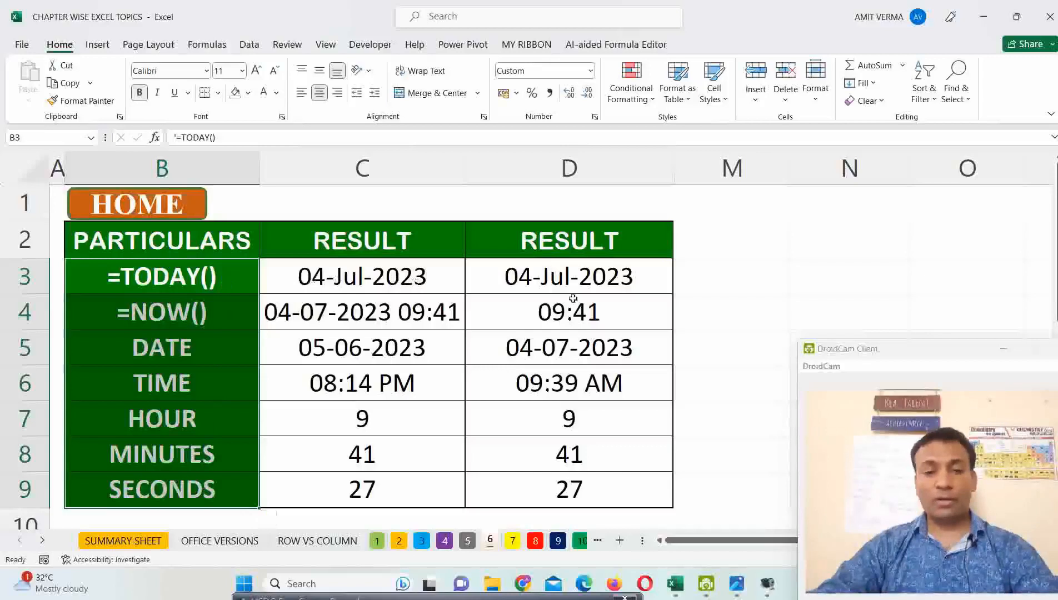
drag(572, 287, 577, 480)
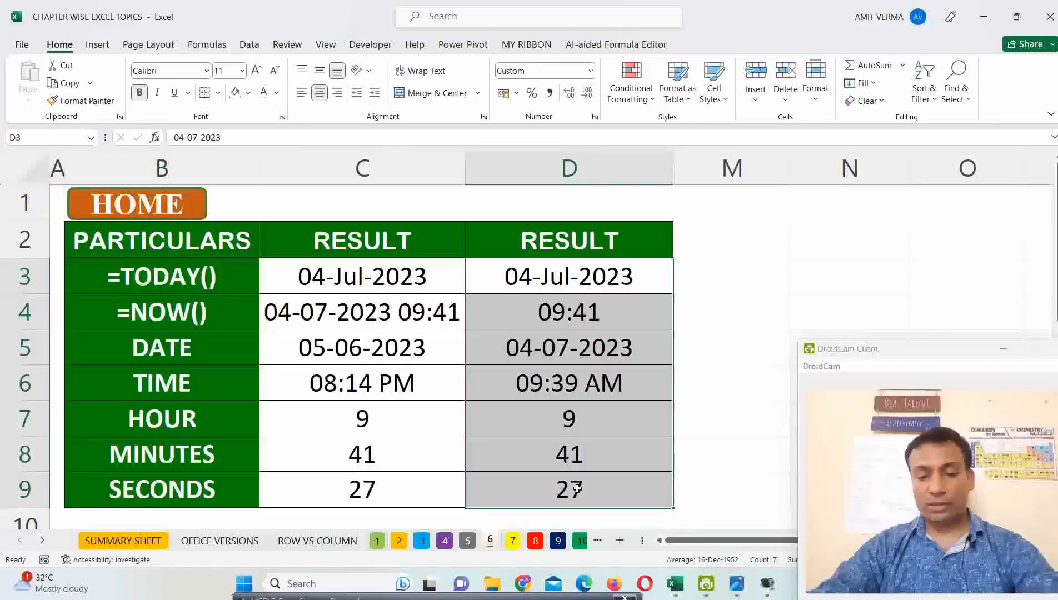
key(Delete)
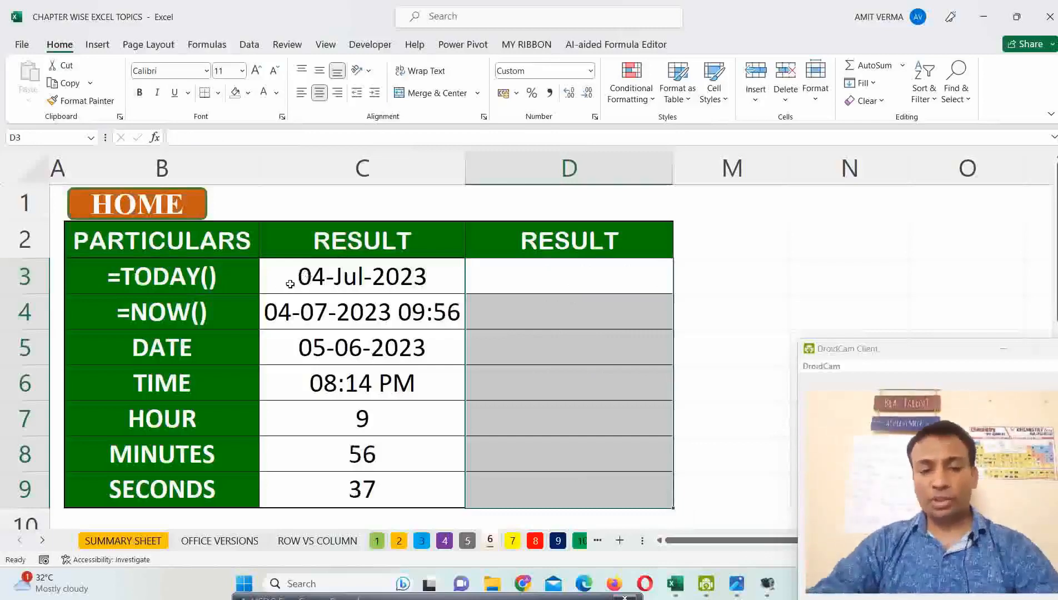
- Enter the heading FORMULA TYPE in cell N2 and fit column N's width to the text
click(215, 275)
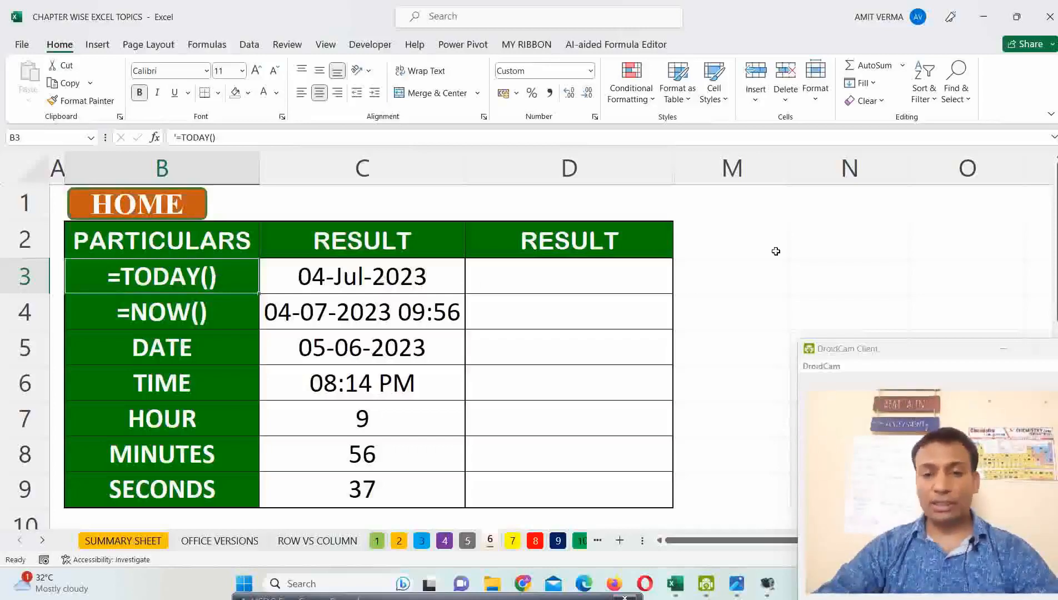
click(837, 248)
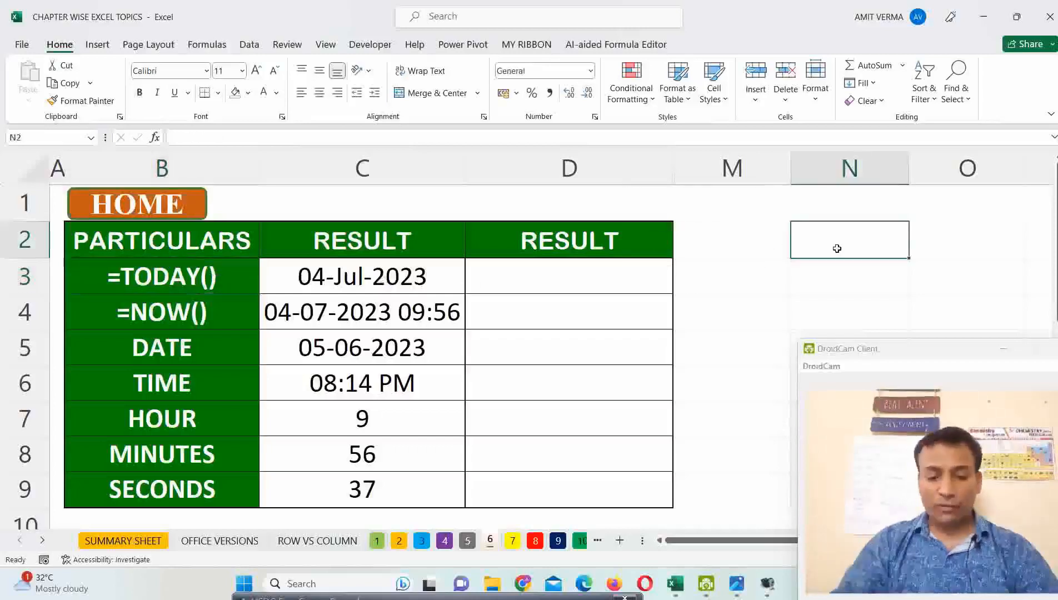
text(FORMULA)
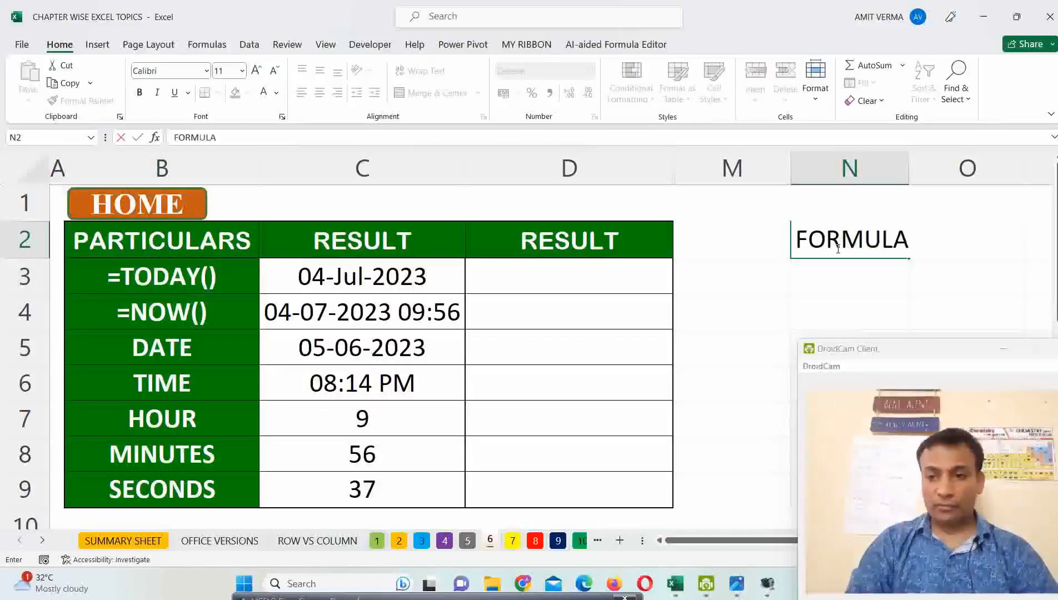
text( TYPE)
key(Return)
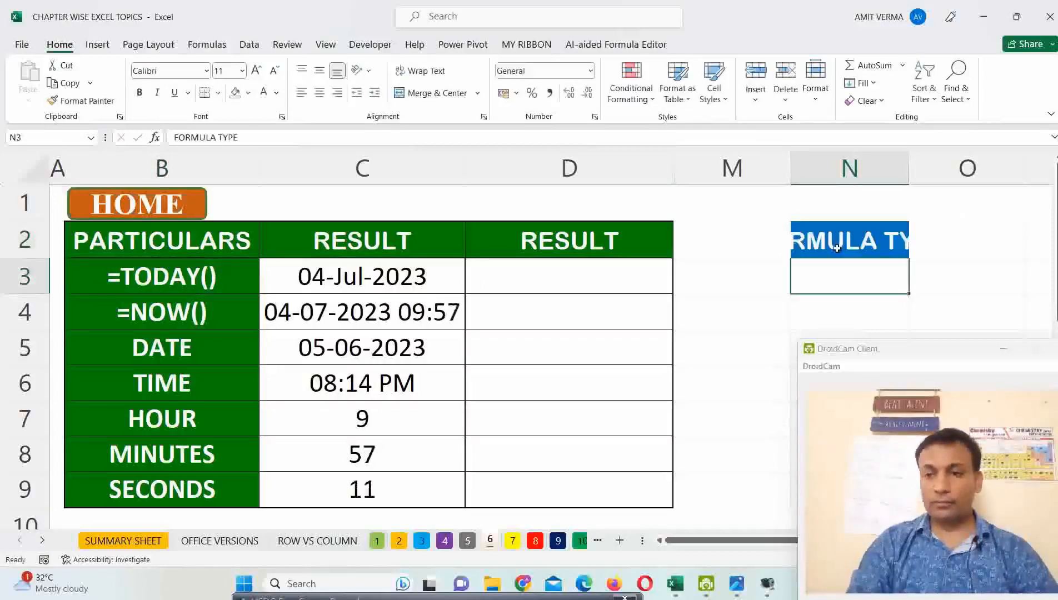
double_click(909, 161)
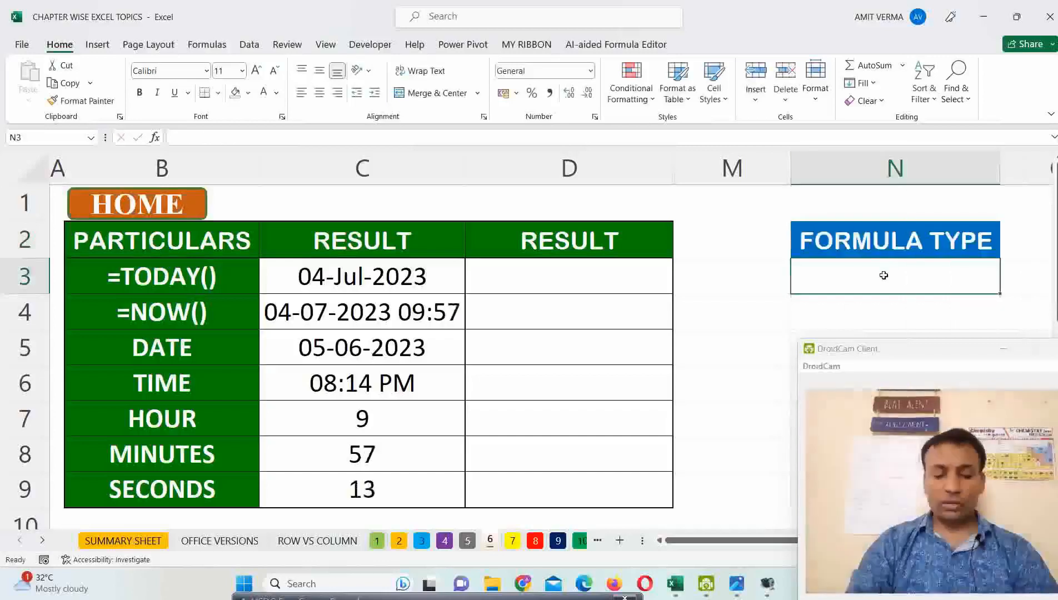
- Enter SHORTCUT KEYS in cell N3 beneath the FORMULA TYPE heading
text(SHORTCUT)
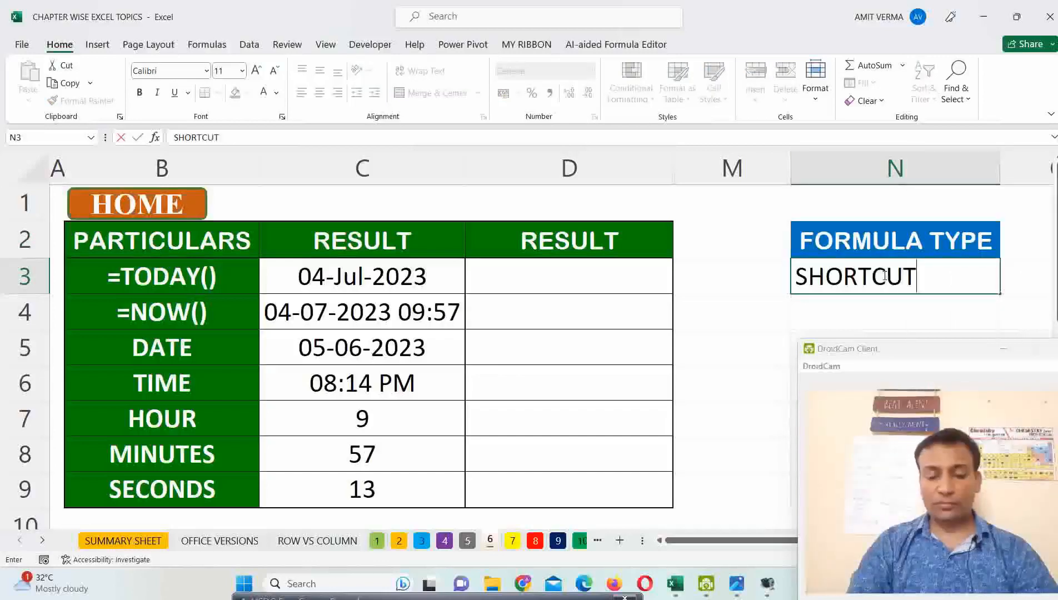
text( KEYS)
key(Return)
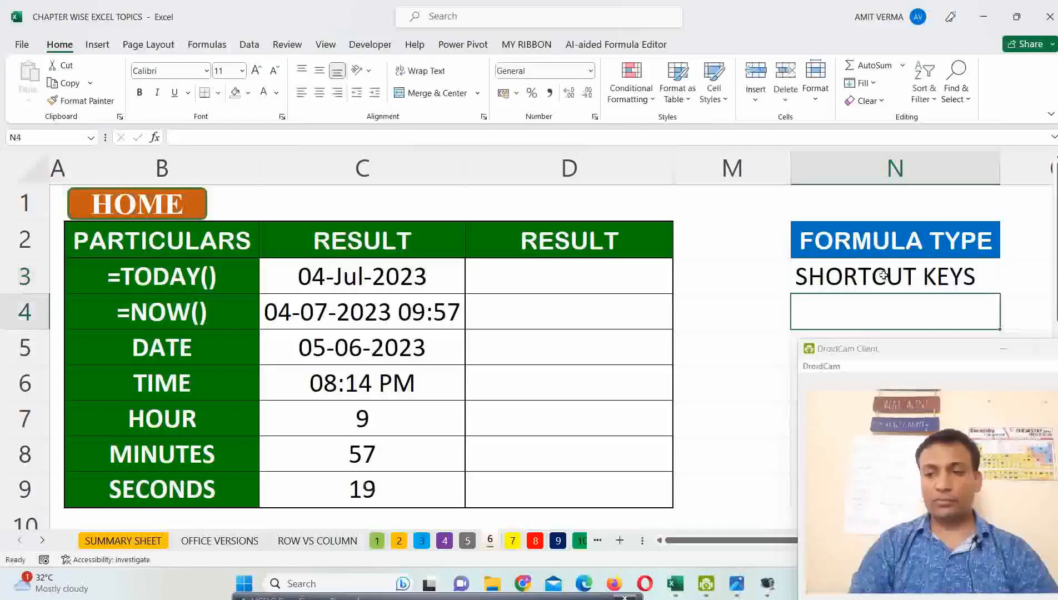
click(883, 275)
drag(870, 239, 887, 268)
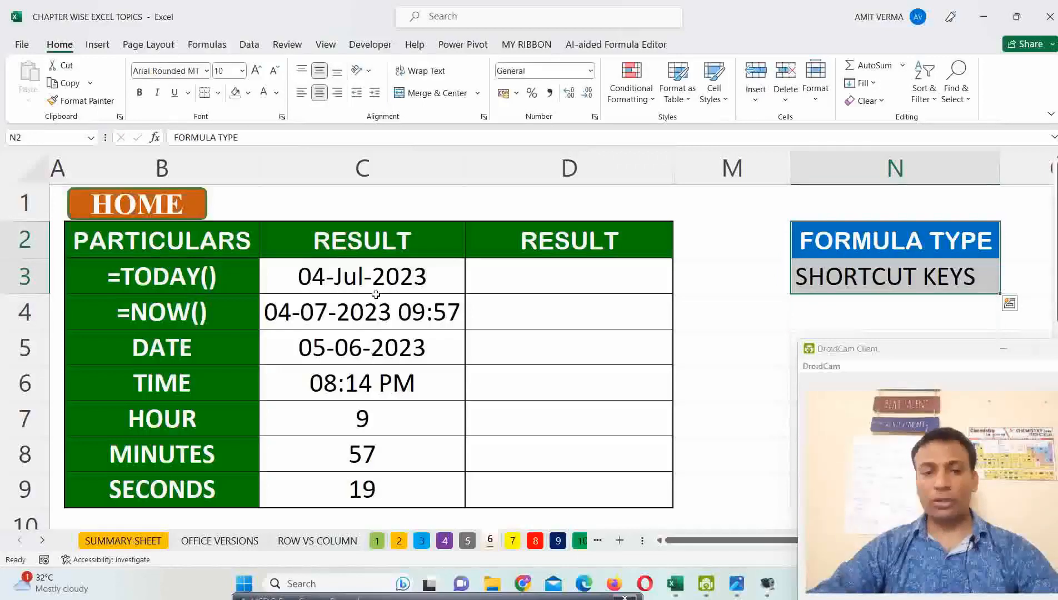
- Enter the formula =TODAY() in cell D3 of the empty RESULT column
click(244, 284)
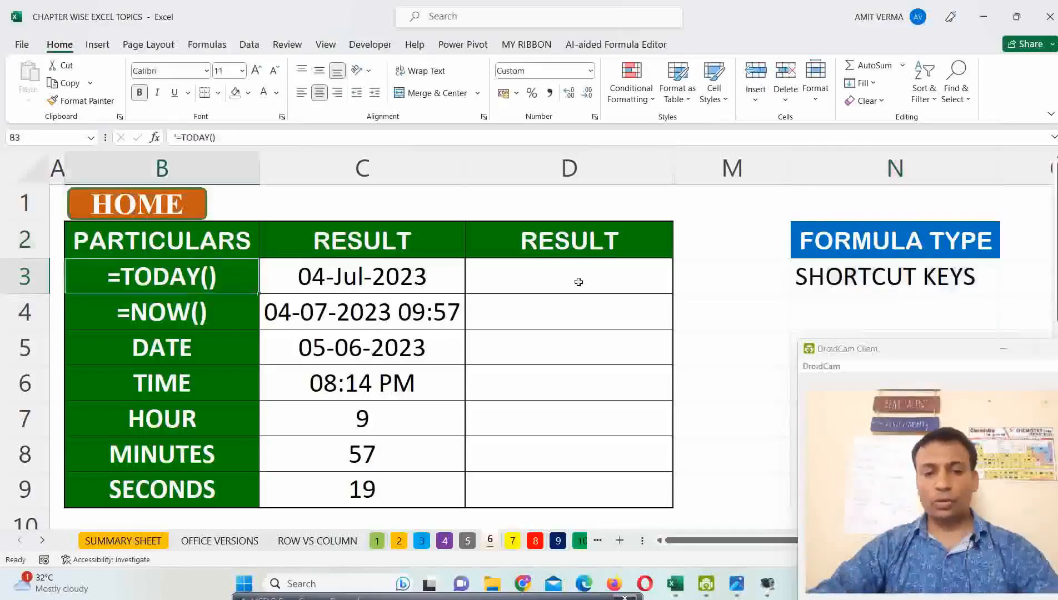
click(578, 282)
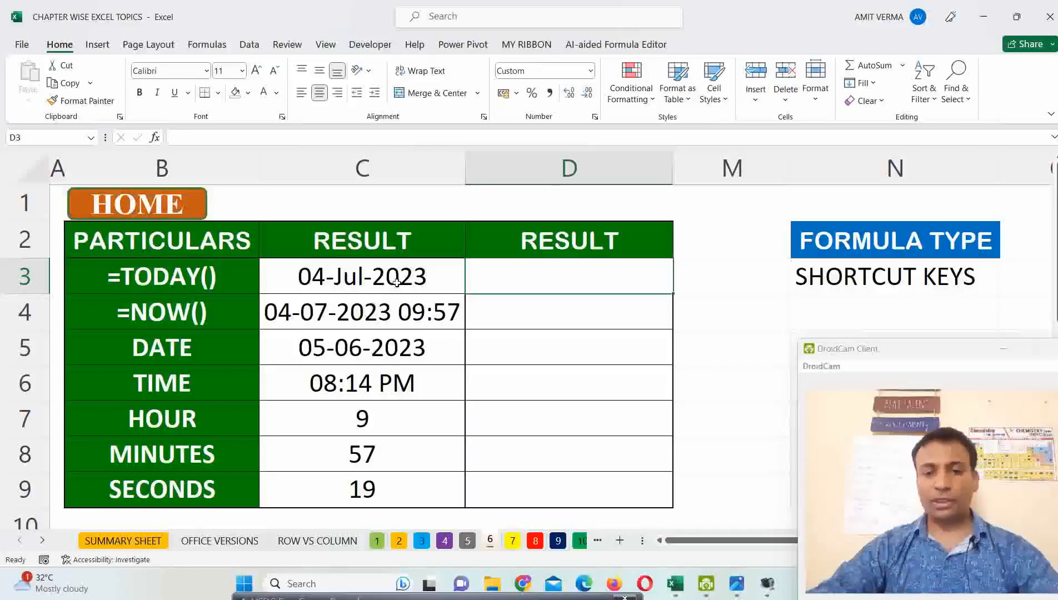
drag(397, 278, 394, 486)
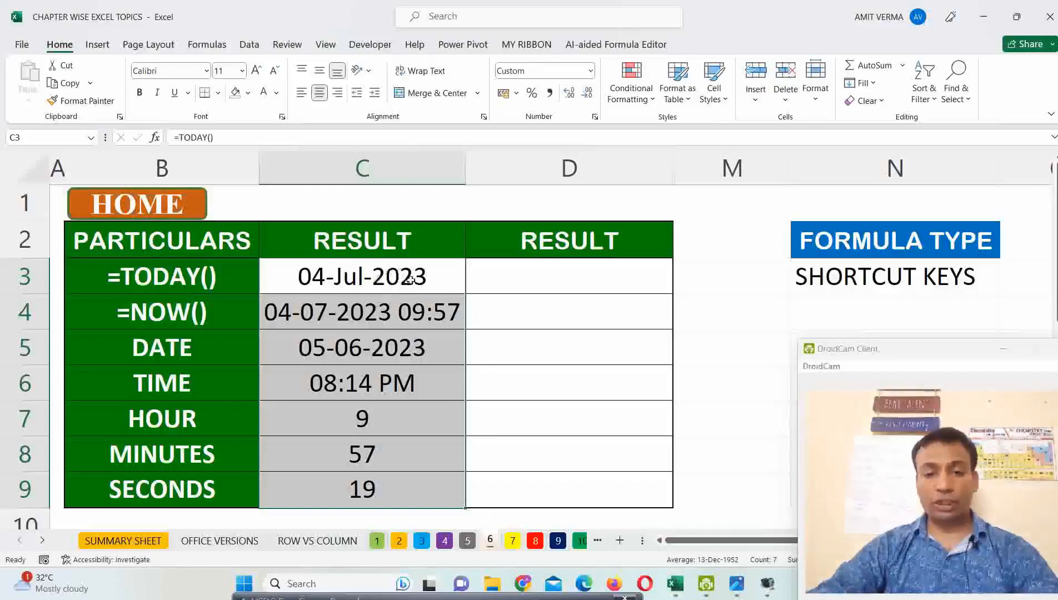
click(445, 317)
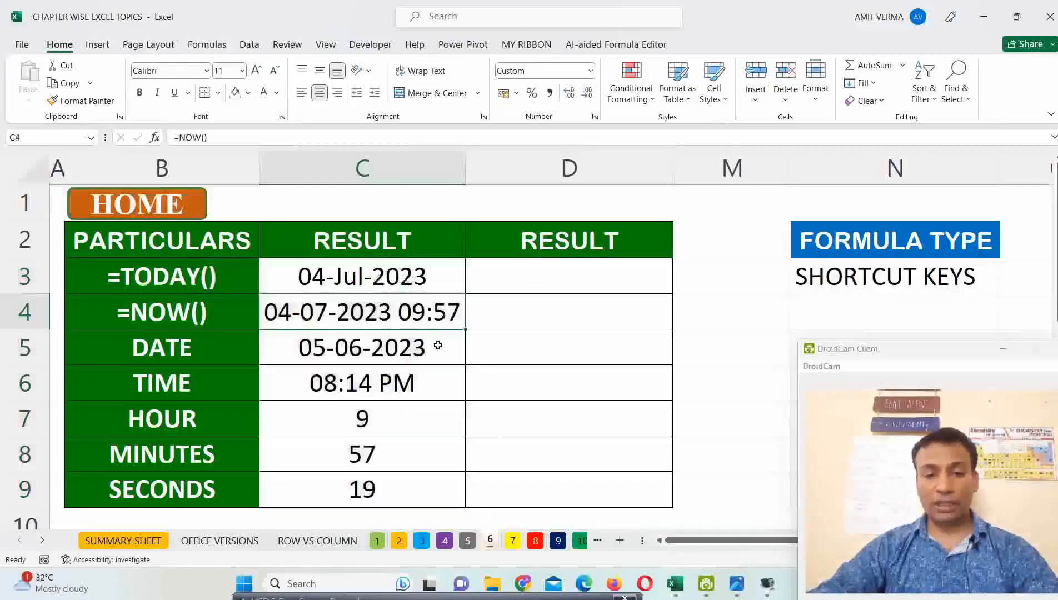
click(558, 277)
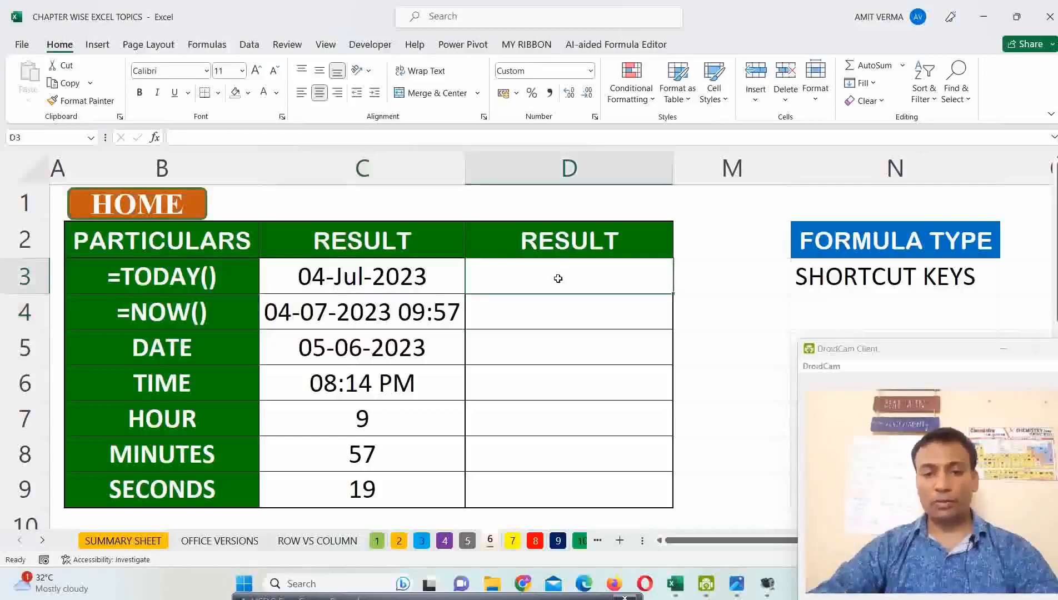
text(=)
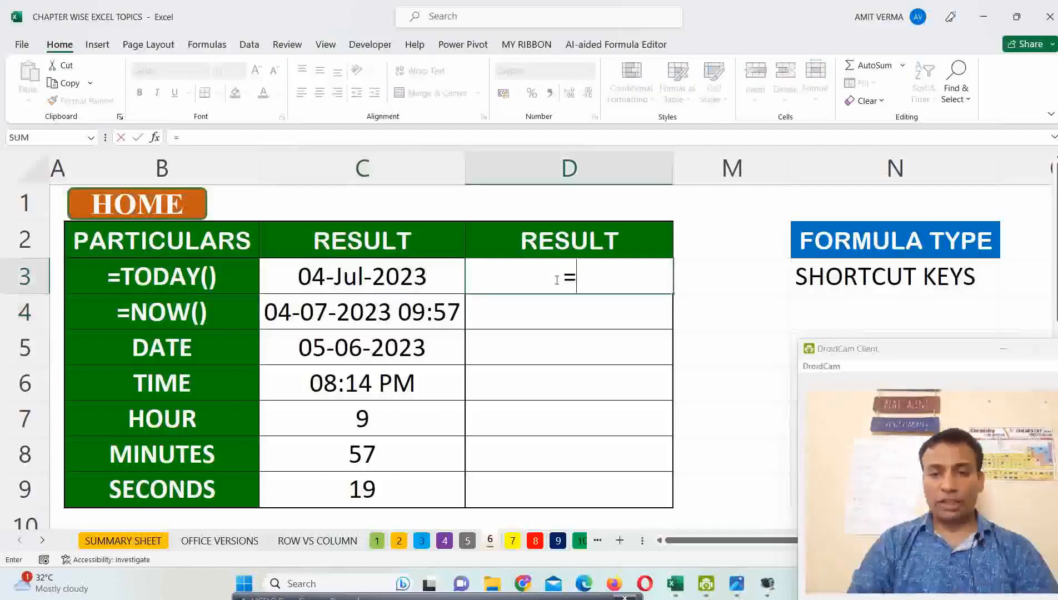
text(TODAY)
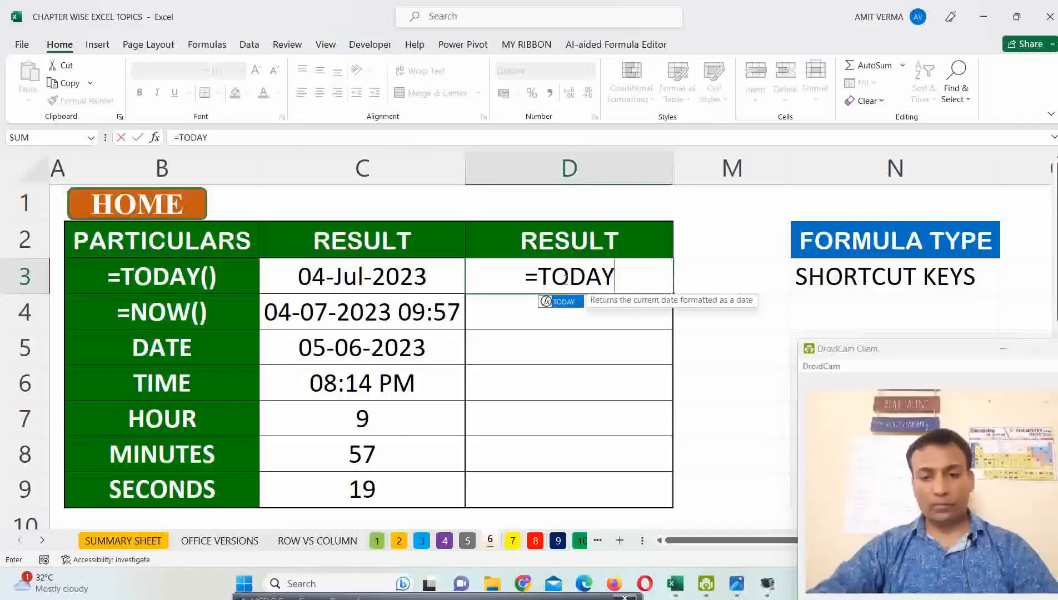
text(()
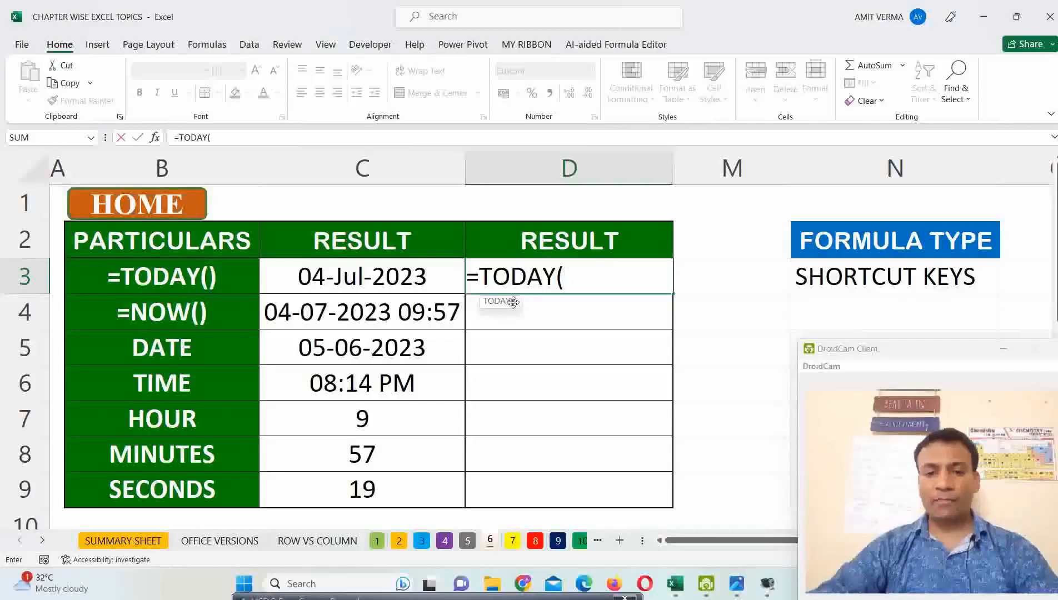
text())
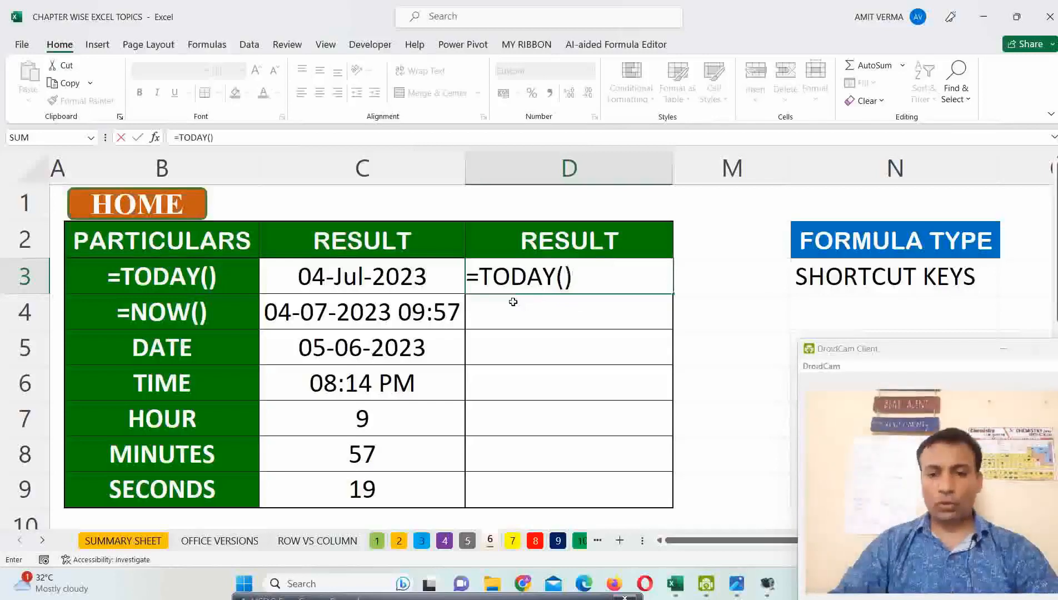
key(Return)
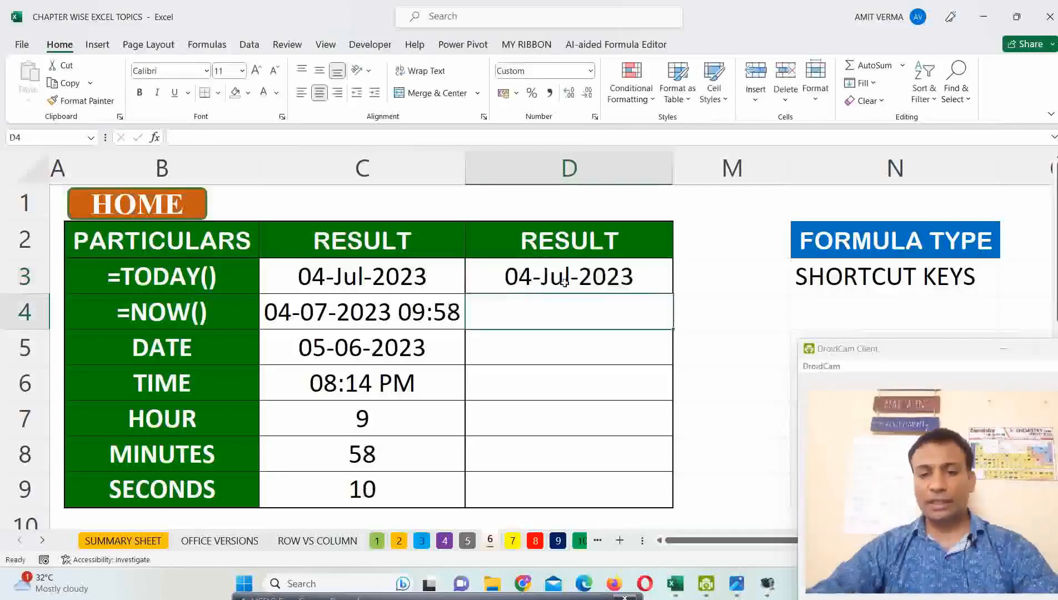
- Re-enter =TODAY() in cell D3 and unhide the column directly after column D
click(564, 282)
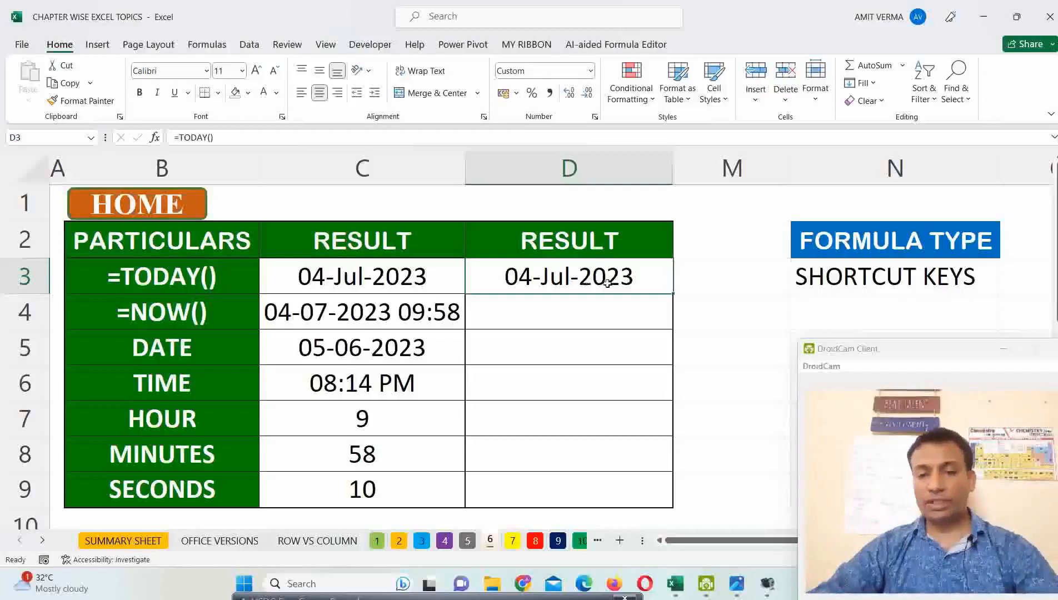
text(=TODAY()
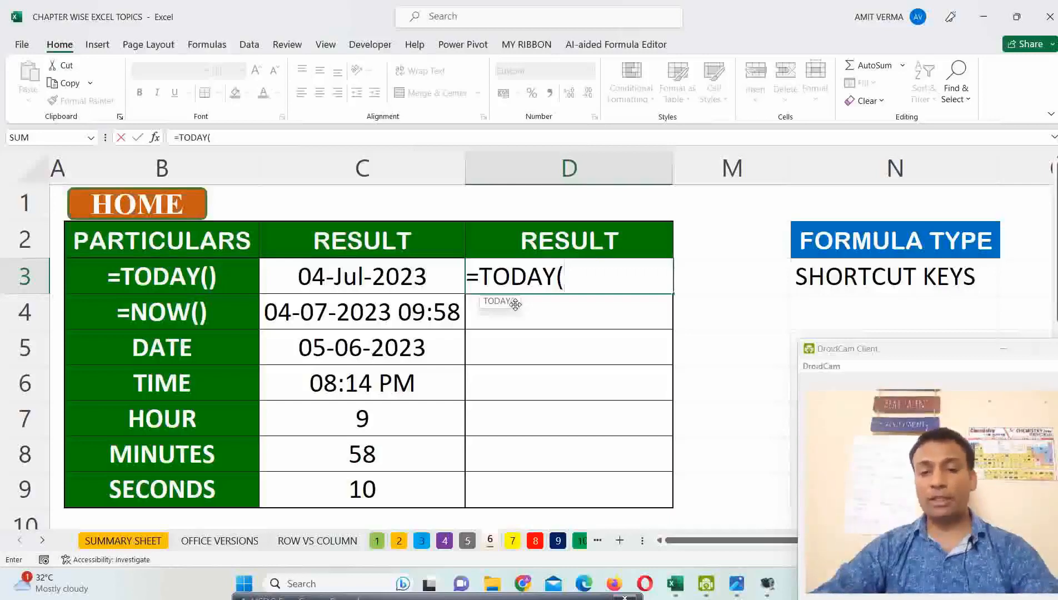
text())
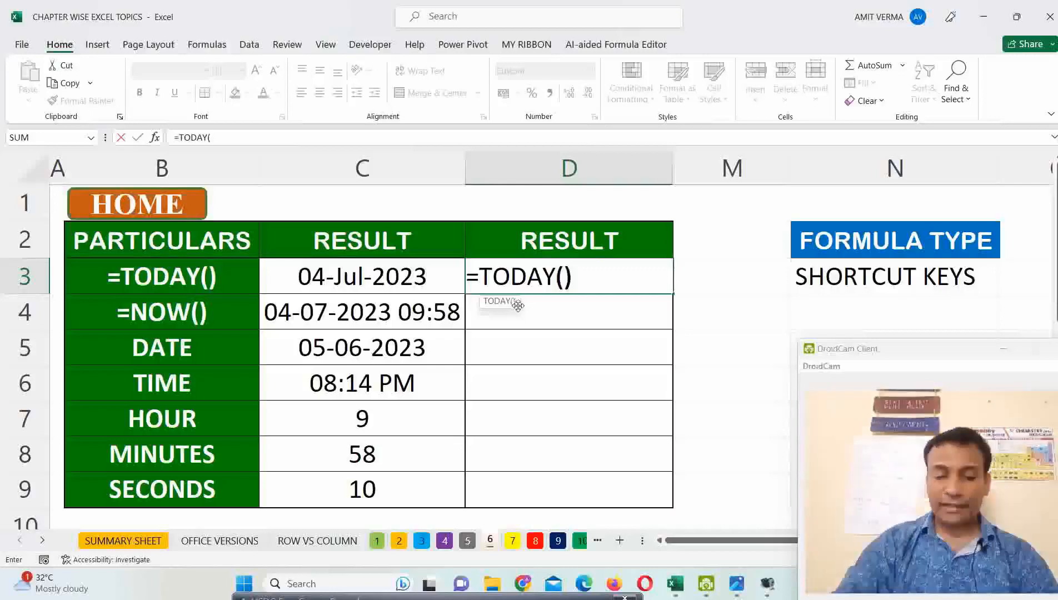
key(Return)
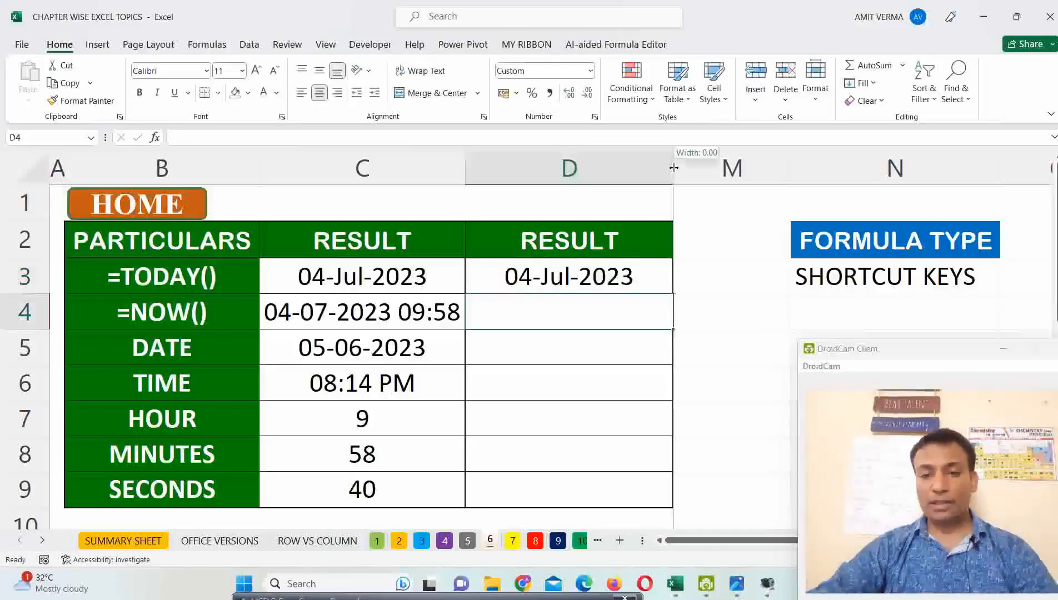
drag(673, 167, 755, 168)
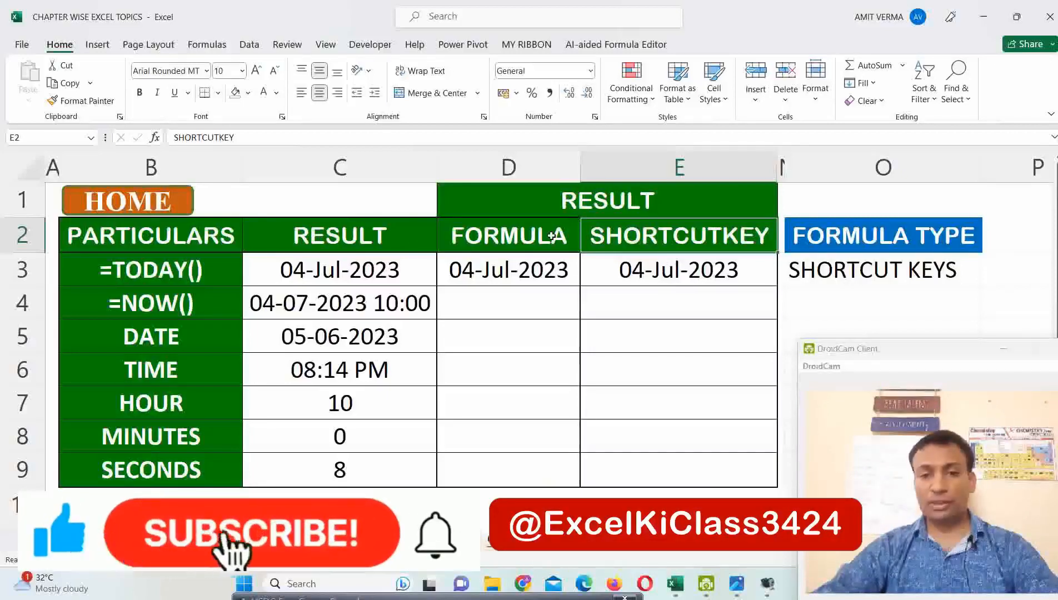
- Examine the RESULT header with its FORMULA and SHORTCUTKEY columns and the formula in D3
click(577, 207)
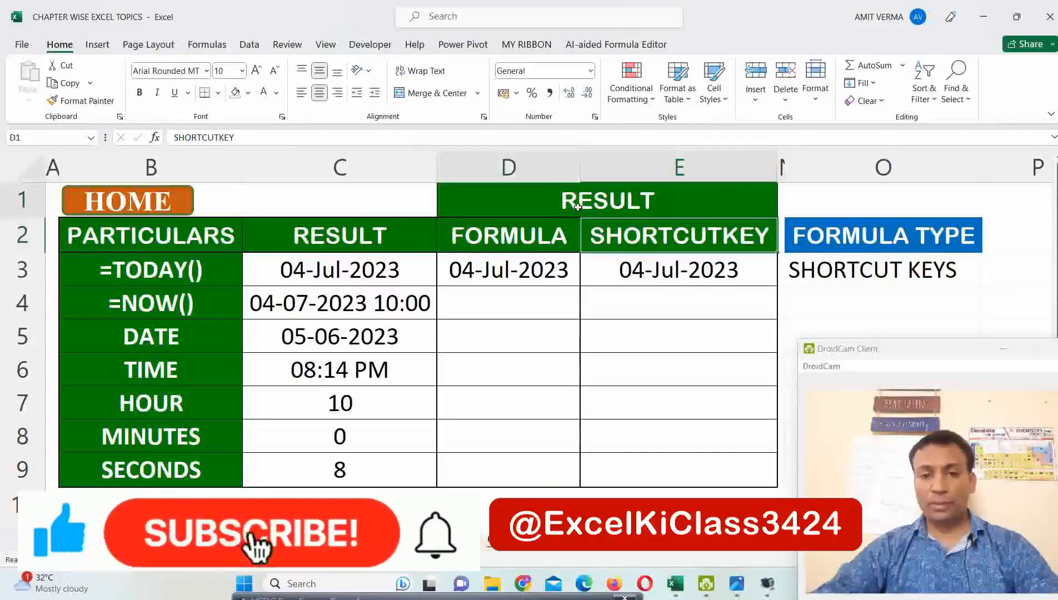
drag(516, 240, 605, 243)
click(509, 241)
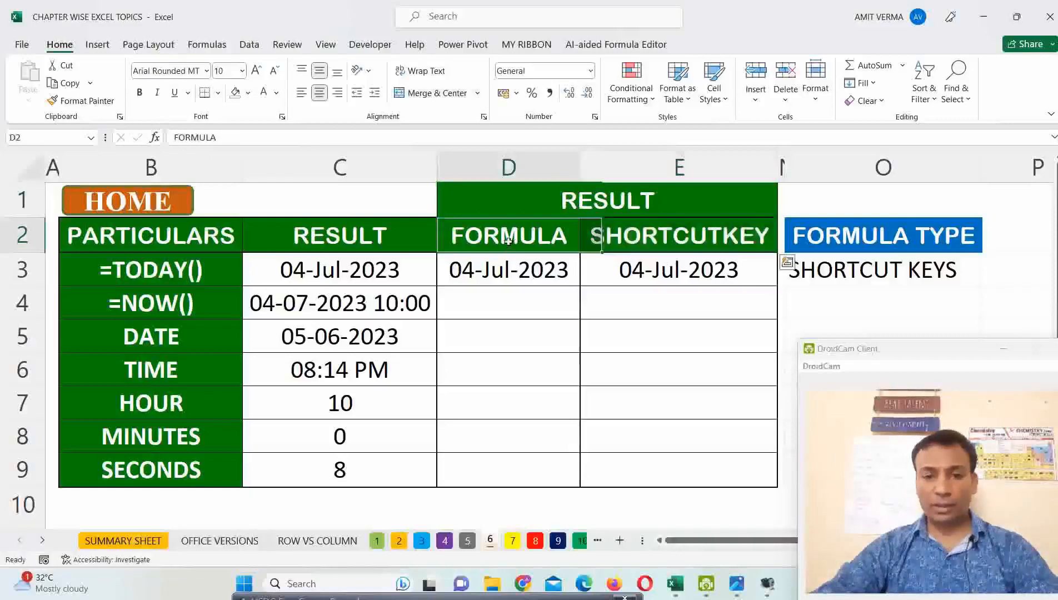
drag(508, 262, 508, 459)
drag(688, 239, 689, 300)
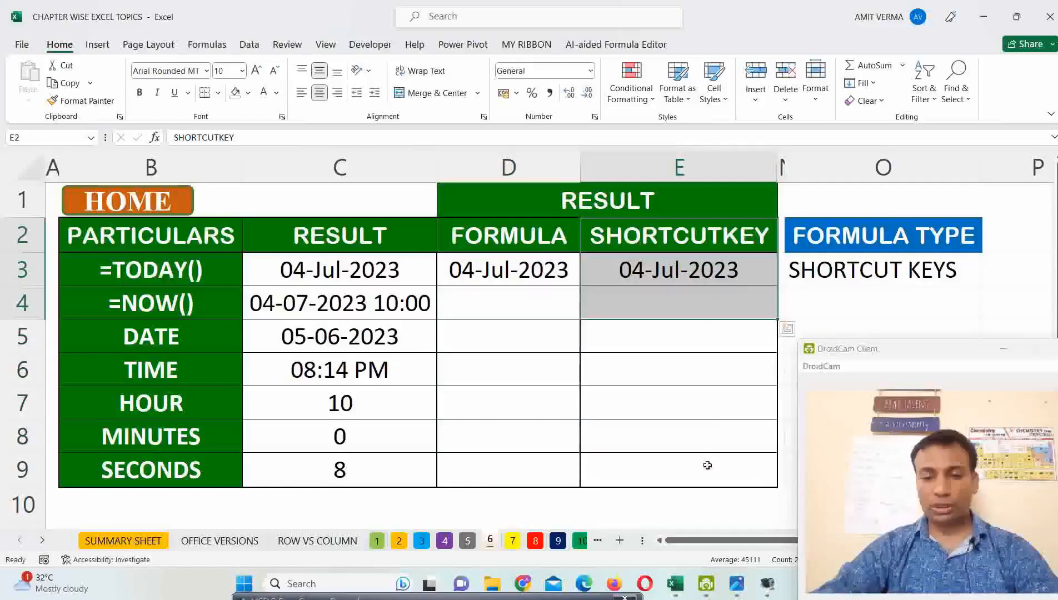
drag(700, 240, 704, 440)
click(493, 294)
click(510, 272)
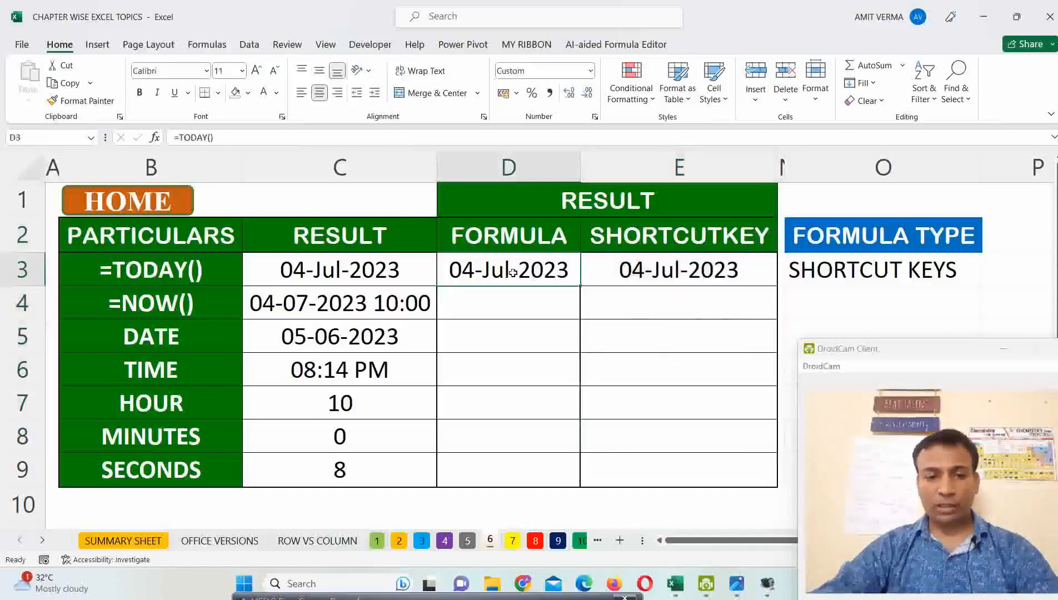
- Replace the SHORTCUTKEY entry in E3 with the current date, 04-07-2023, as a static value
click(685, 272)
key(Delete)
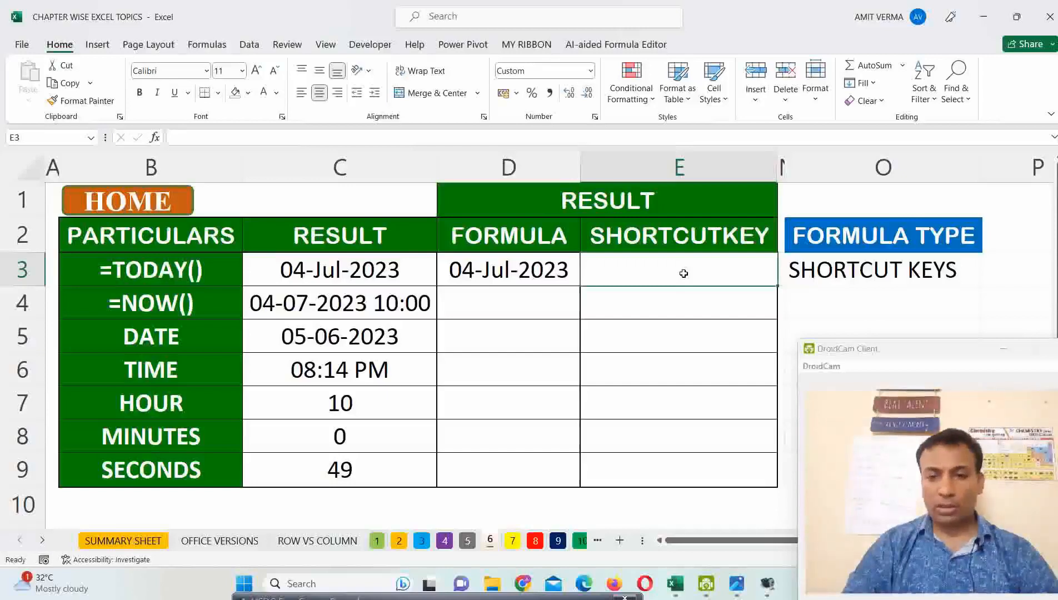
key(ctrl+semicolon)
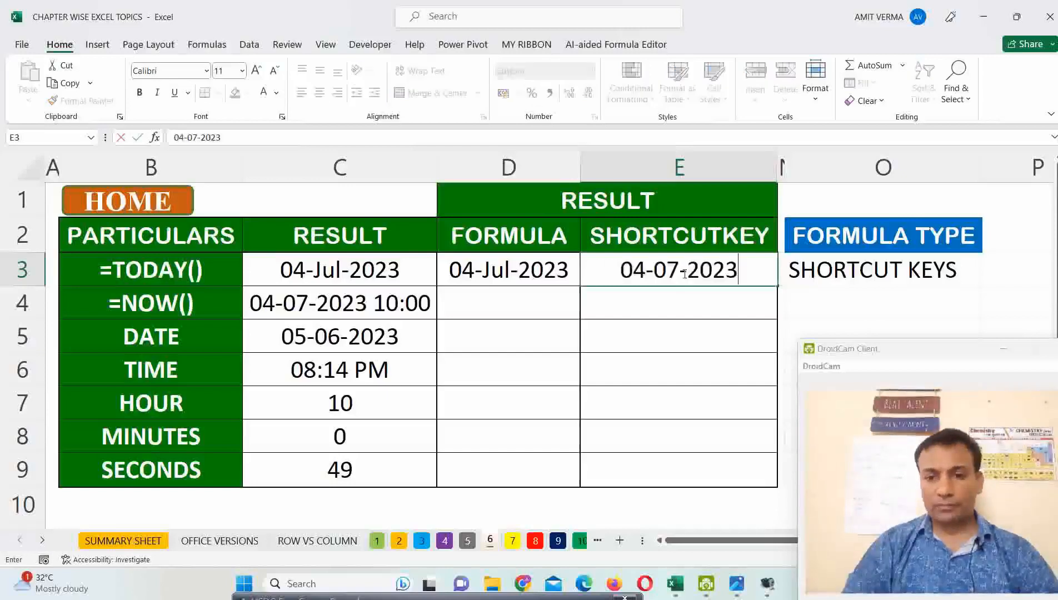
key(Return)
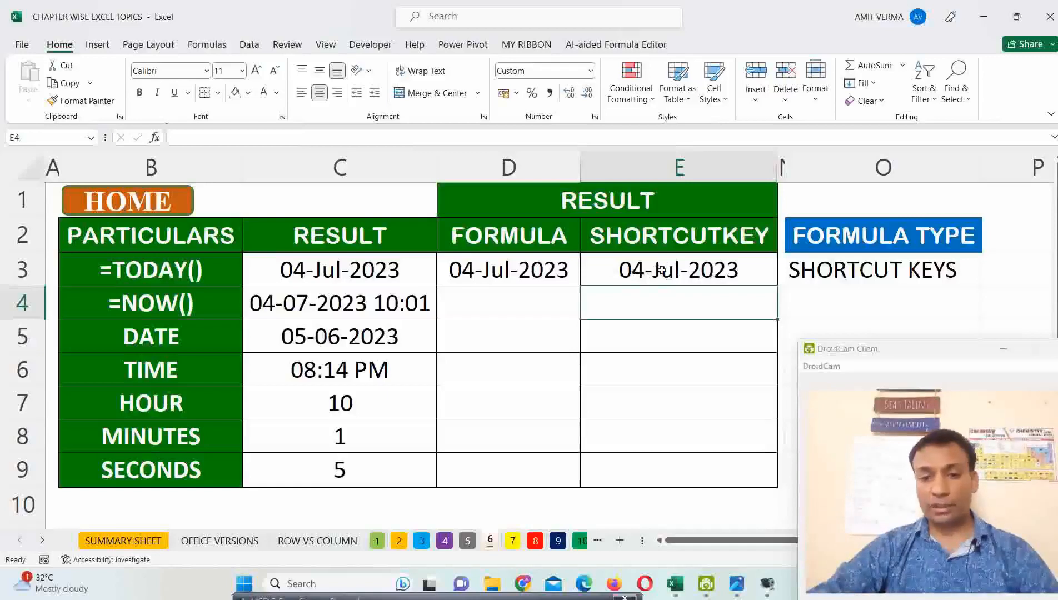
- Enter the text CTRL+; in cell O4, beneath the SHORTCUT KEYS label
click(812, 299)
text(CTRL)
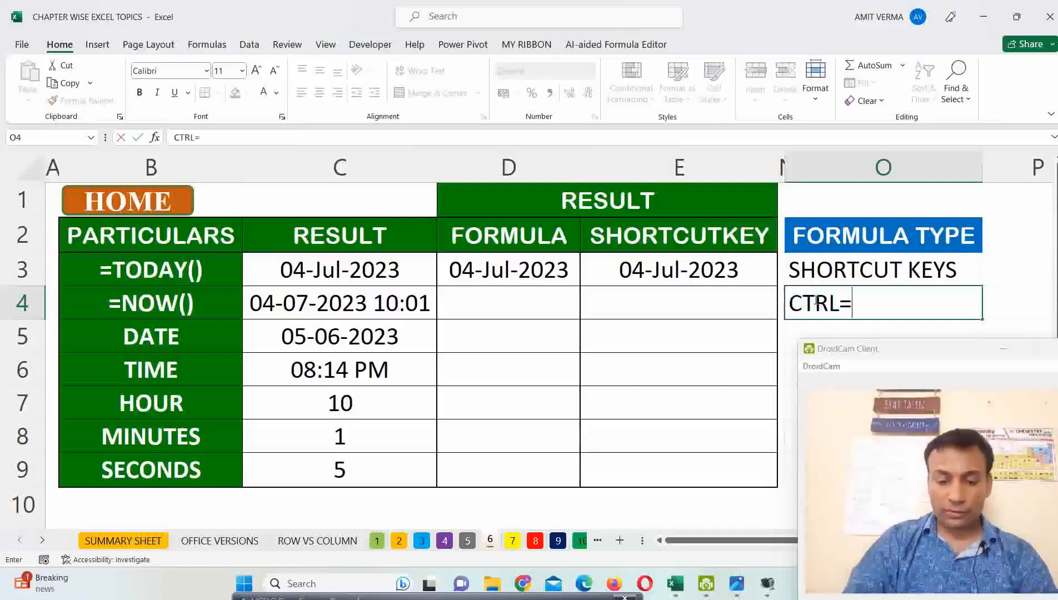
text(=;)
key(BackSpace)
key(BackSpace)
text(+;)
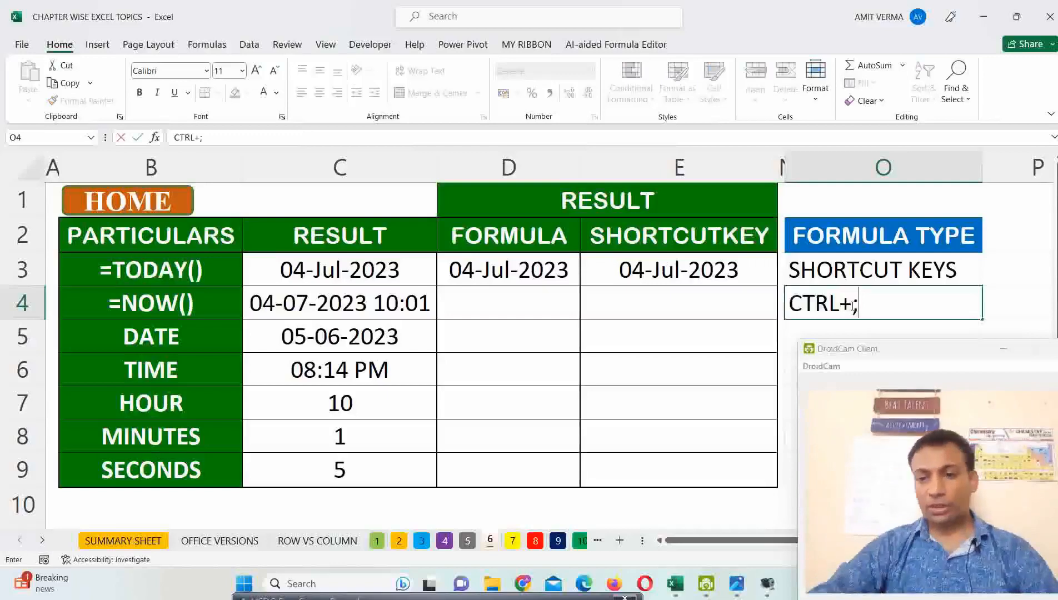
click(998, 300)
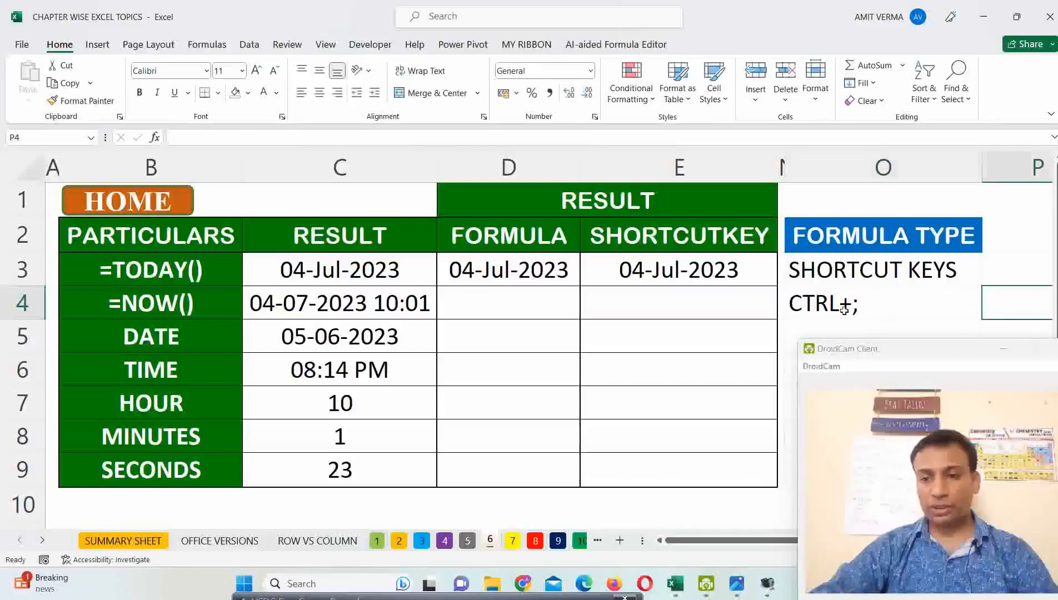
click(883, 308)
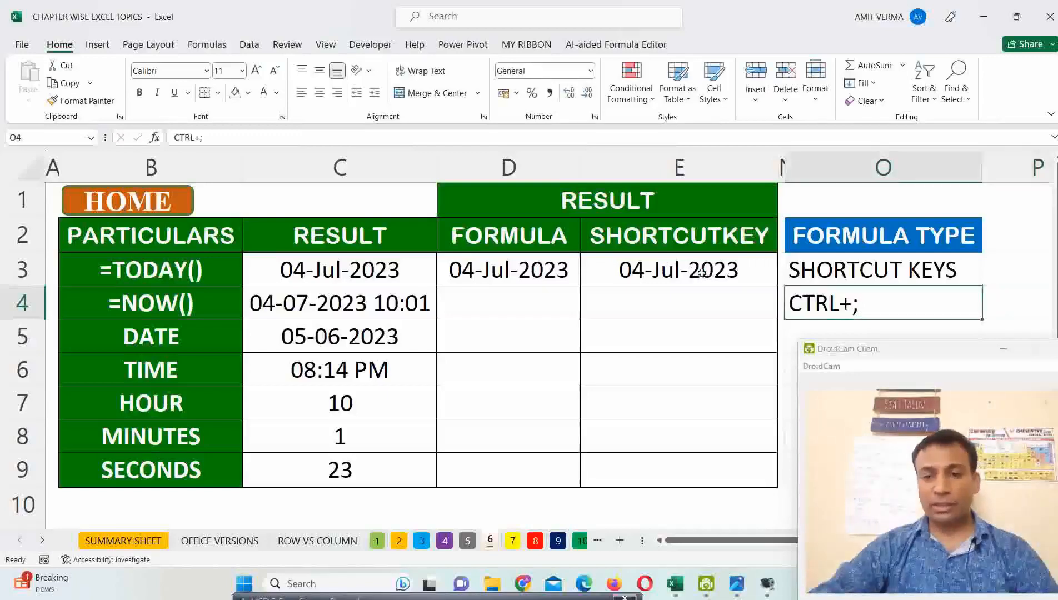
- Enter the formula =NOW() in cell D4 and autofit the width of column D
click(540, 273)
key(shift+Right)
key(shift+Down)
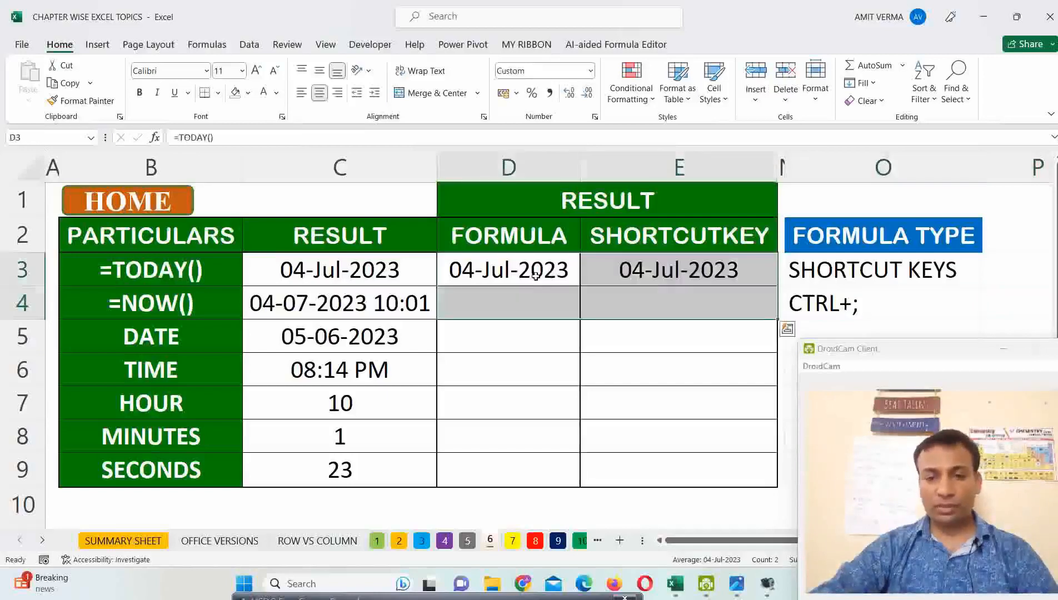
click(536, 297)
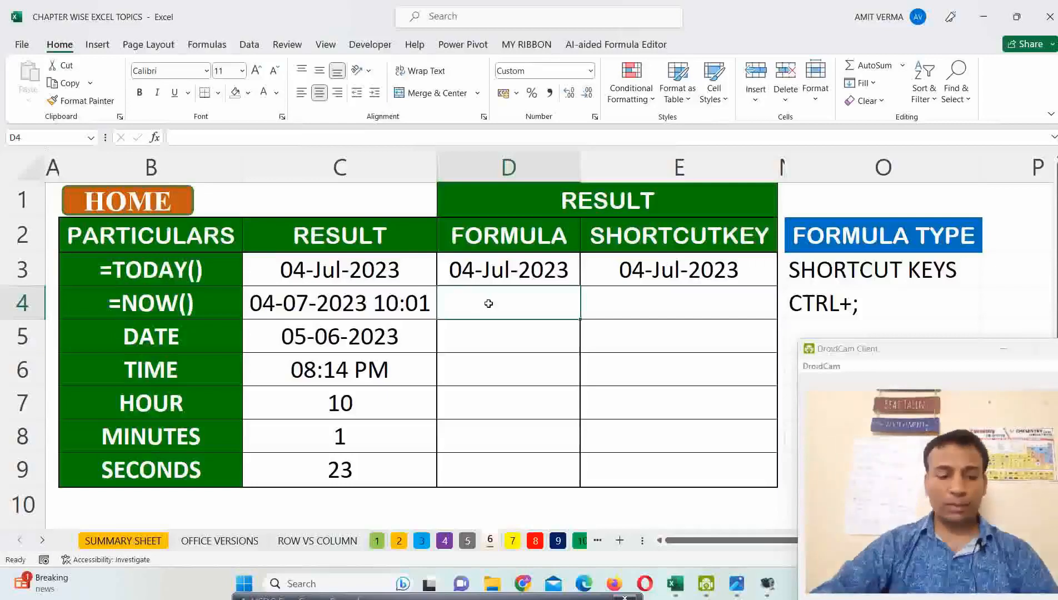
text(=NO)
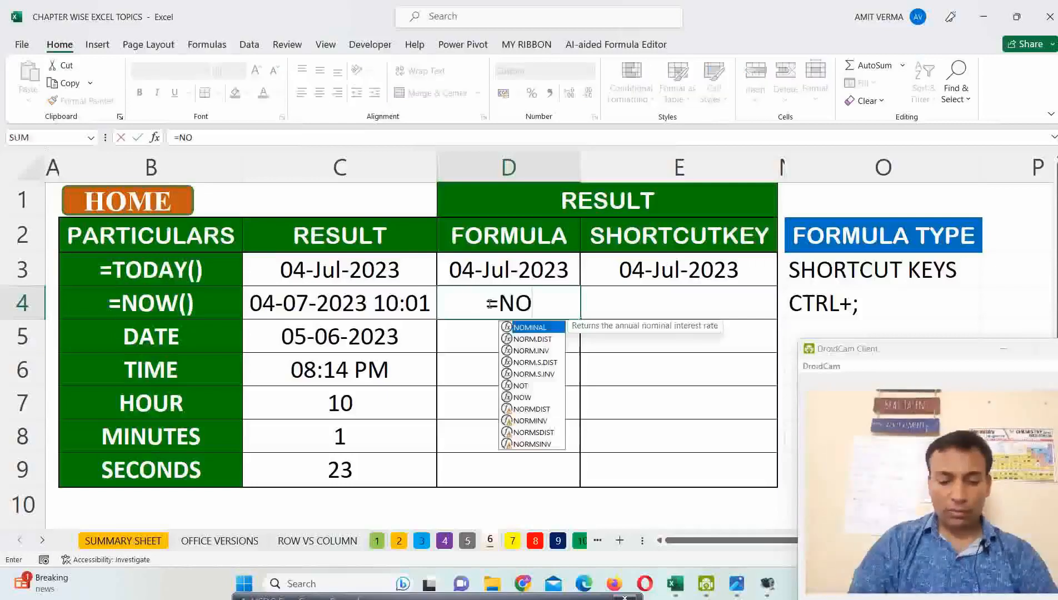
text(W()
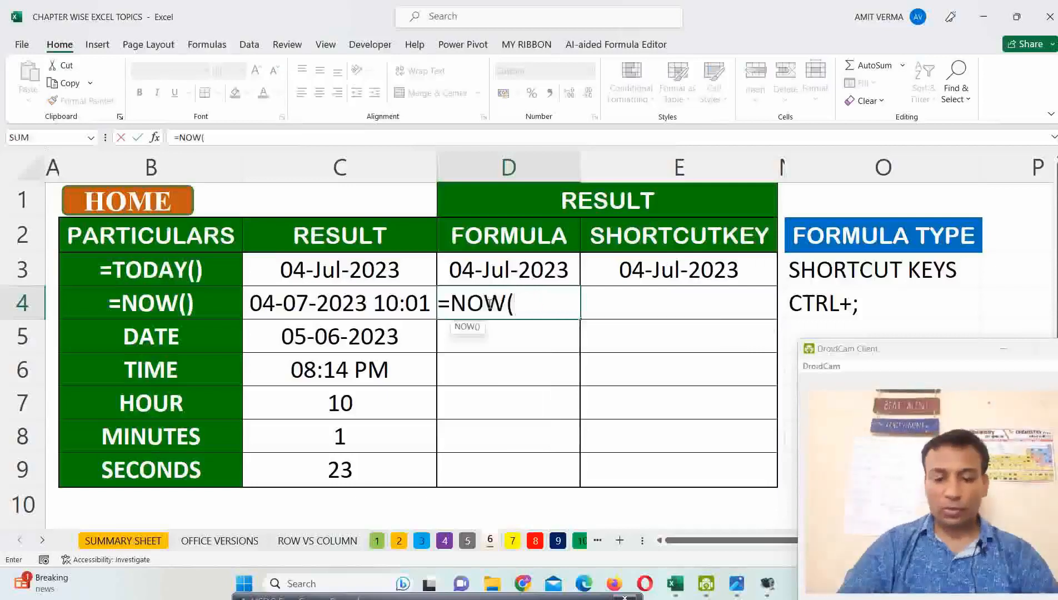
text())
key(Return)
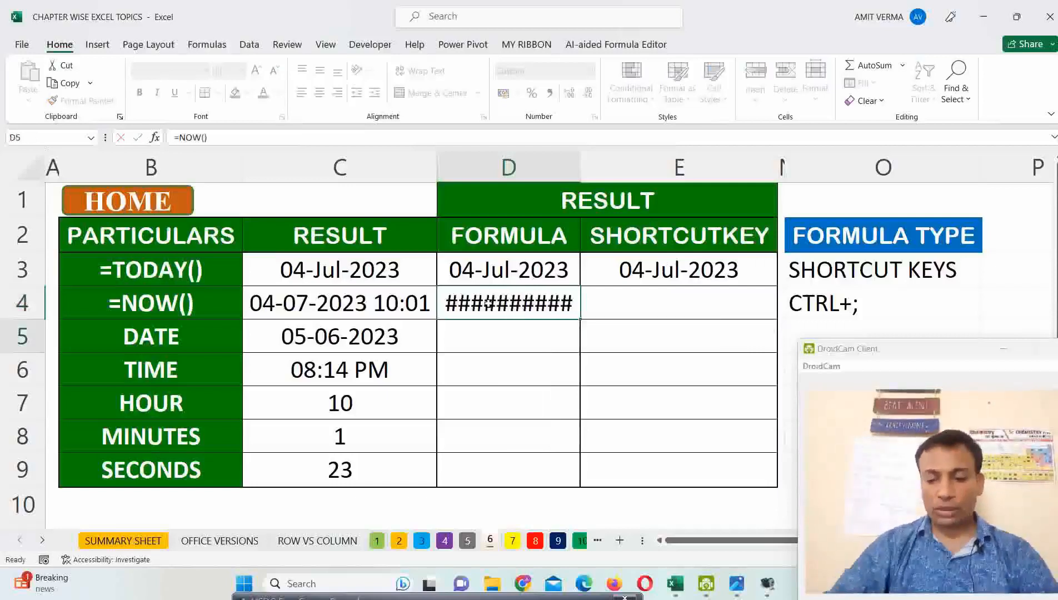
double_click(579, 165)
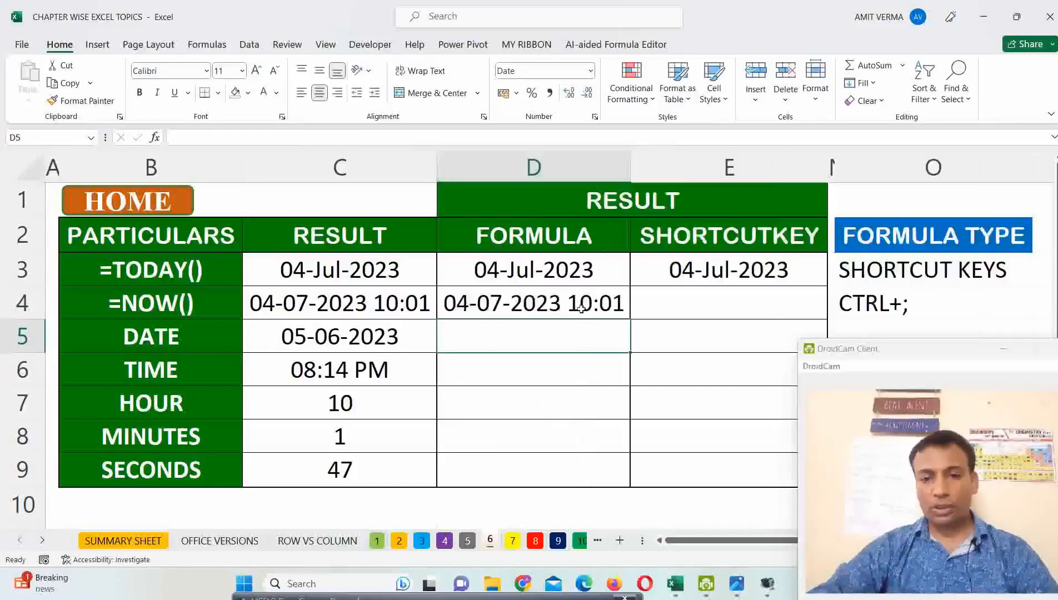
click(582, 305)
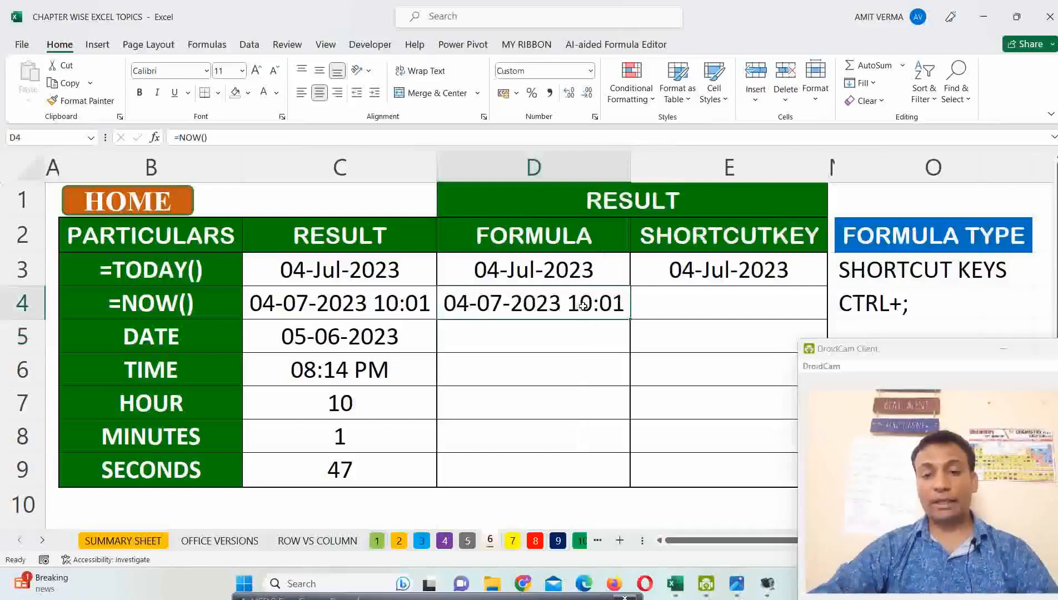
click(568, 272)
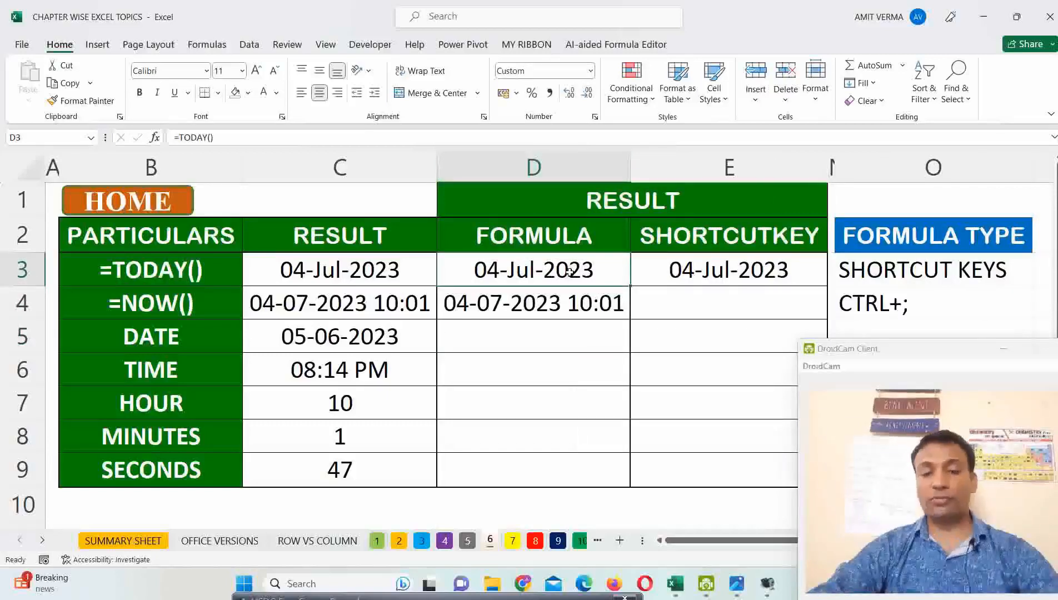
click(582, 305)
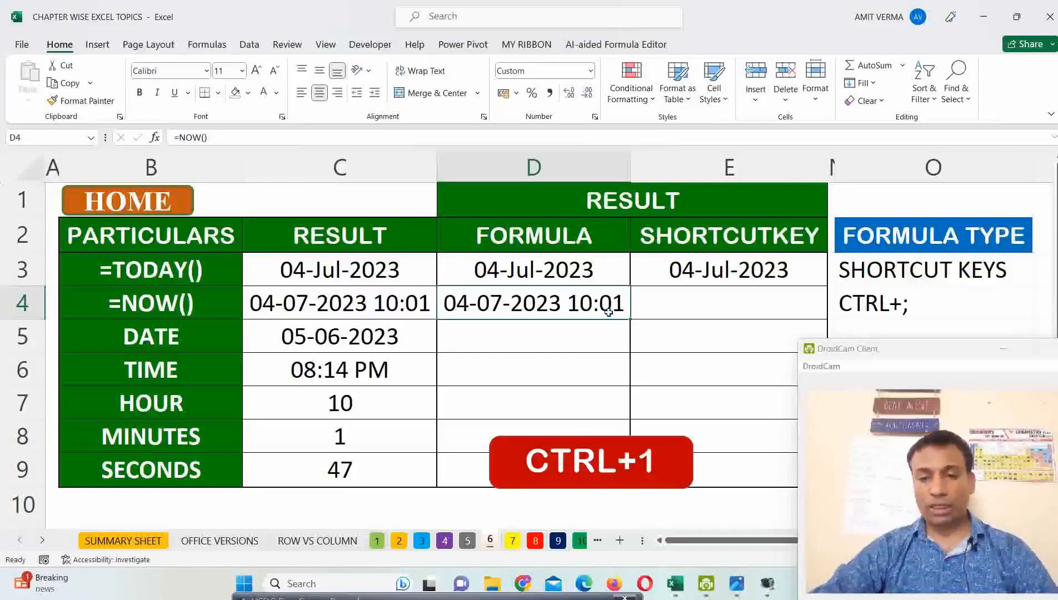
key(ctrl+1)
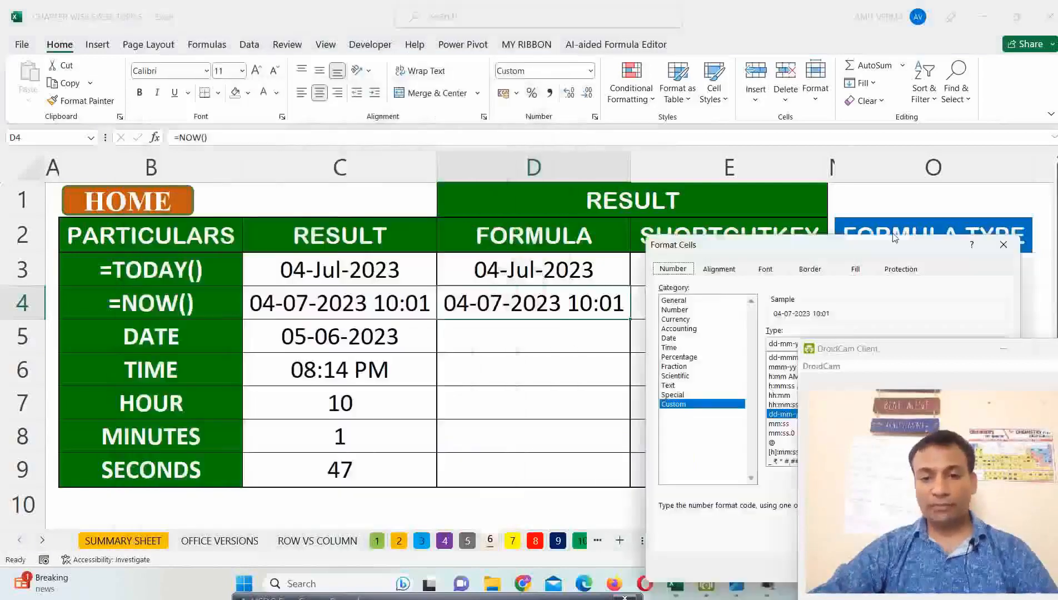
drag(796, 176, 699, 124)
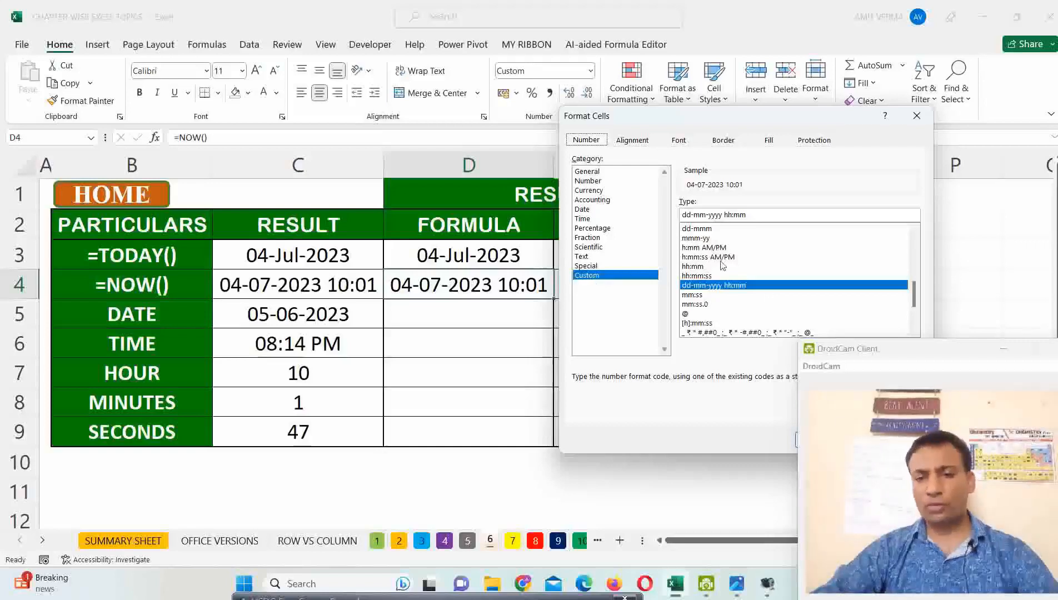
click(583, 210)
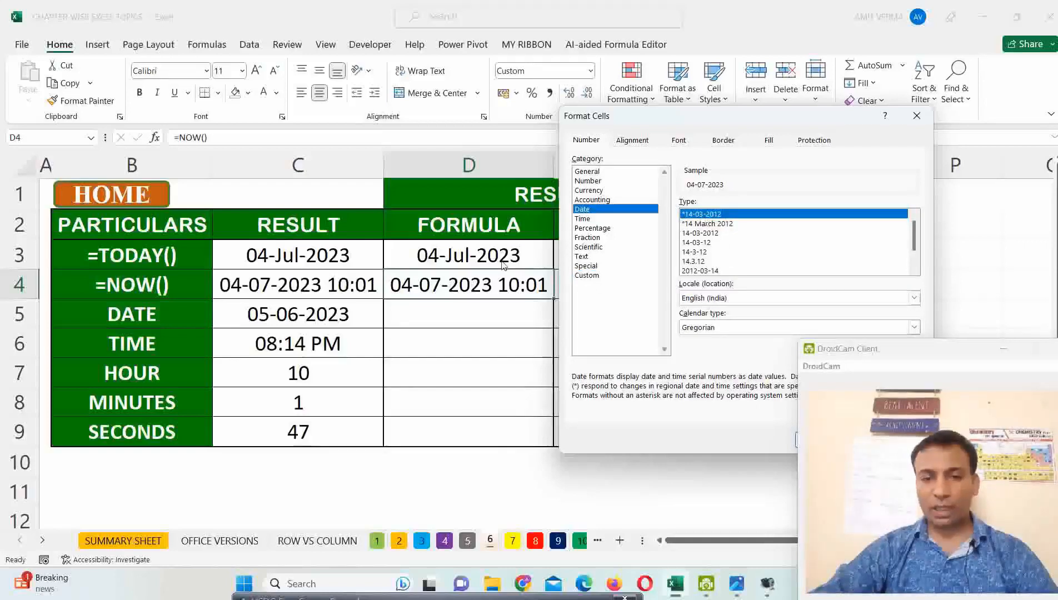
key(Escape)
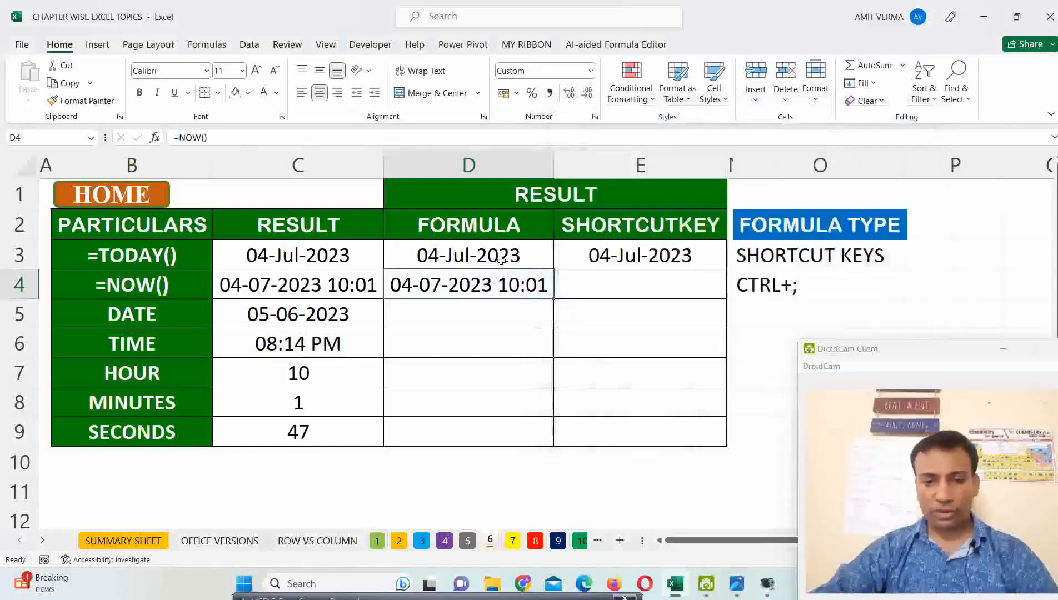
- Format the =TODAY() result in D3 with the Date type *14-03-2012
click(500, 261)
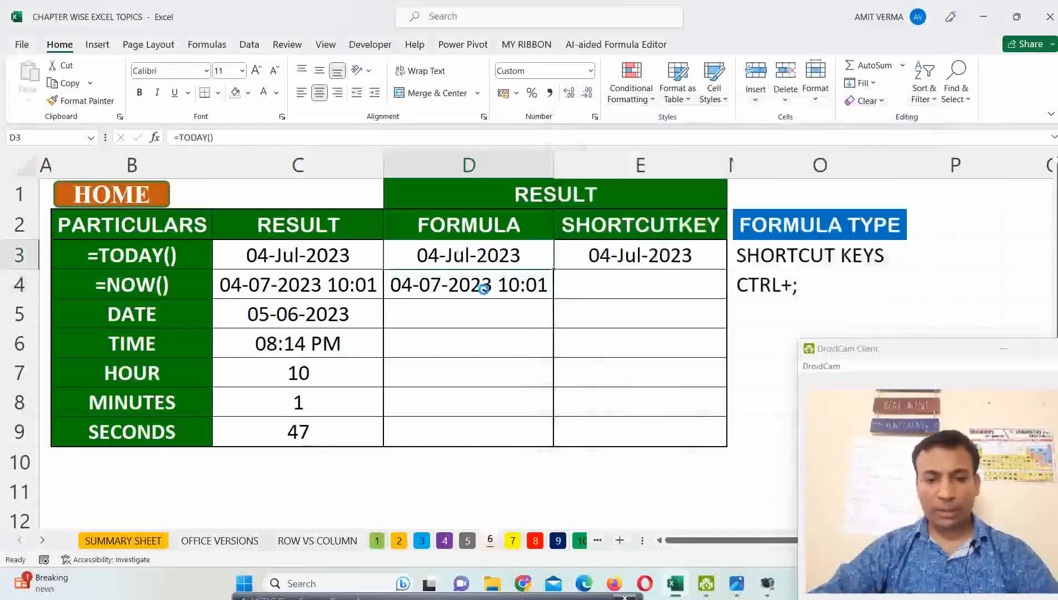
key(ctrl+1)
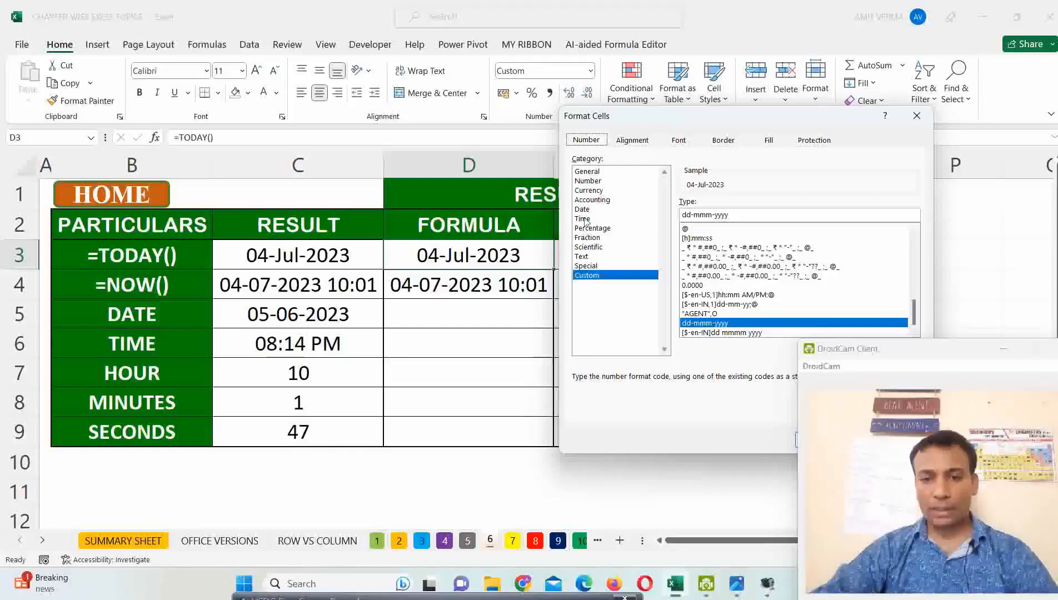
click(584, 210)
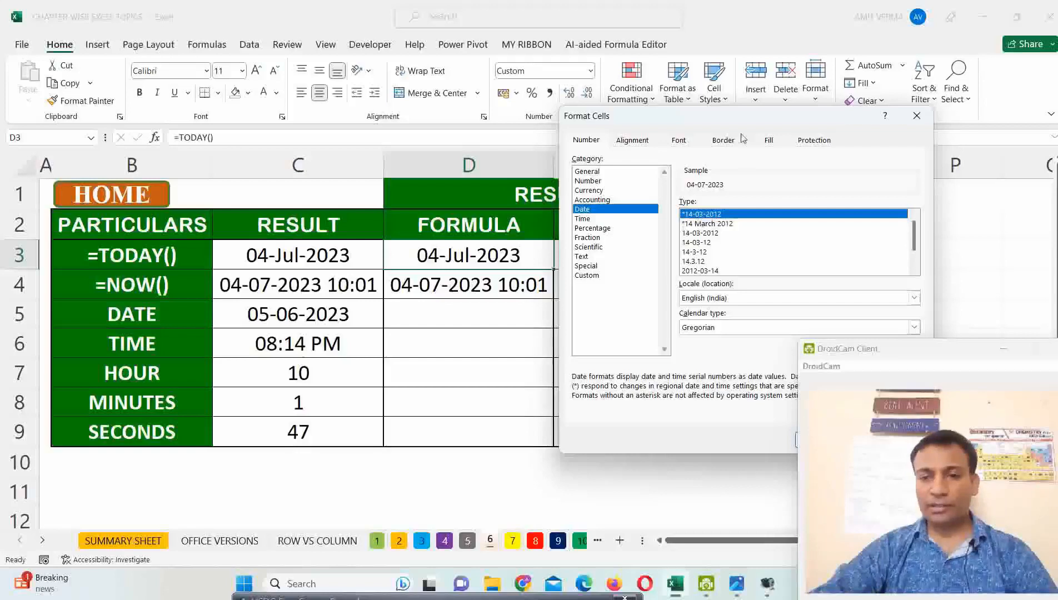
drag(735, 118, 711, 92)
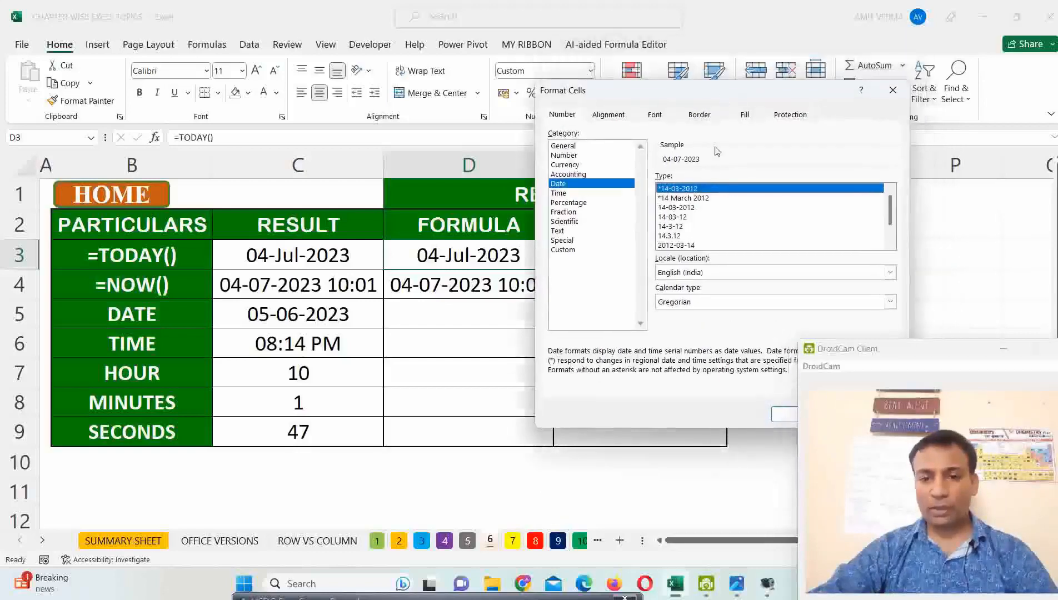
click(789, 415)
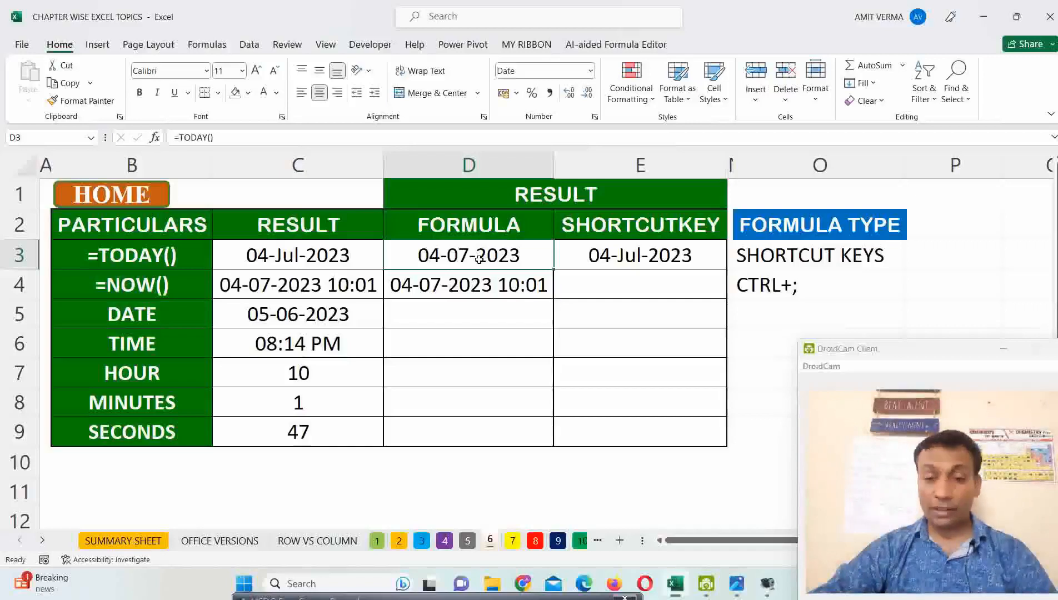
- Change the number format of D3 to the Date type 2012-03-14
key(ctrl+1)
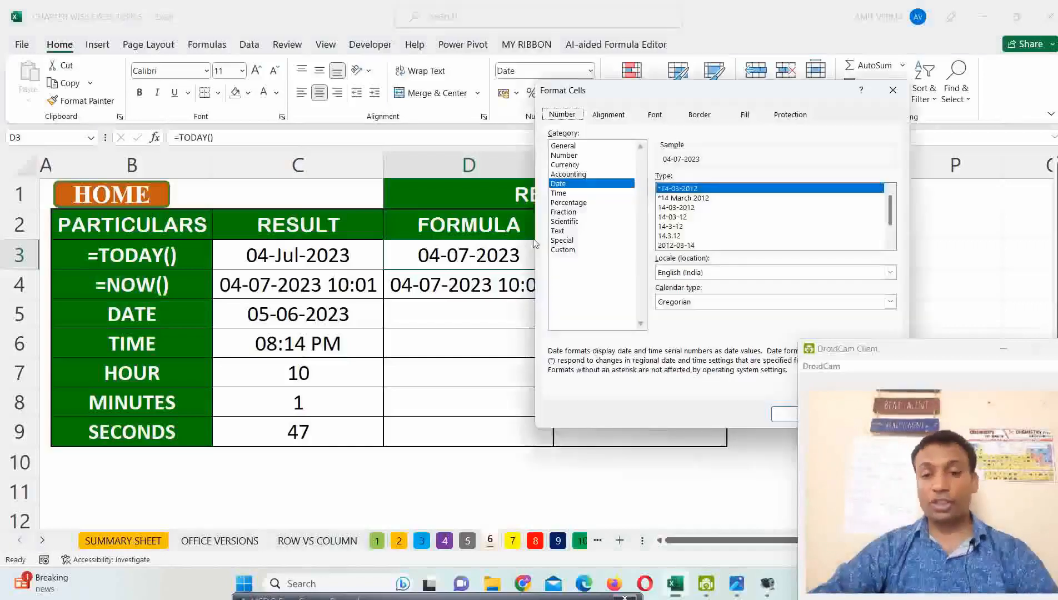
click(683, 199)
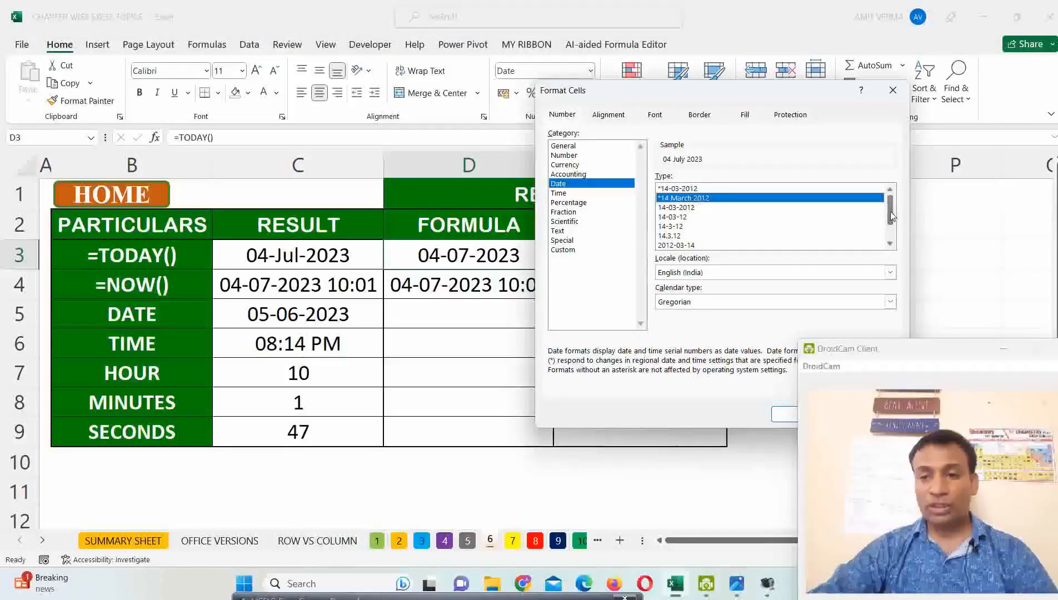
scroll(891, 218, down, 1)
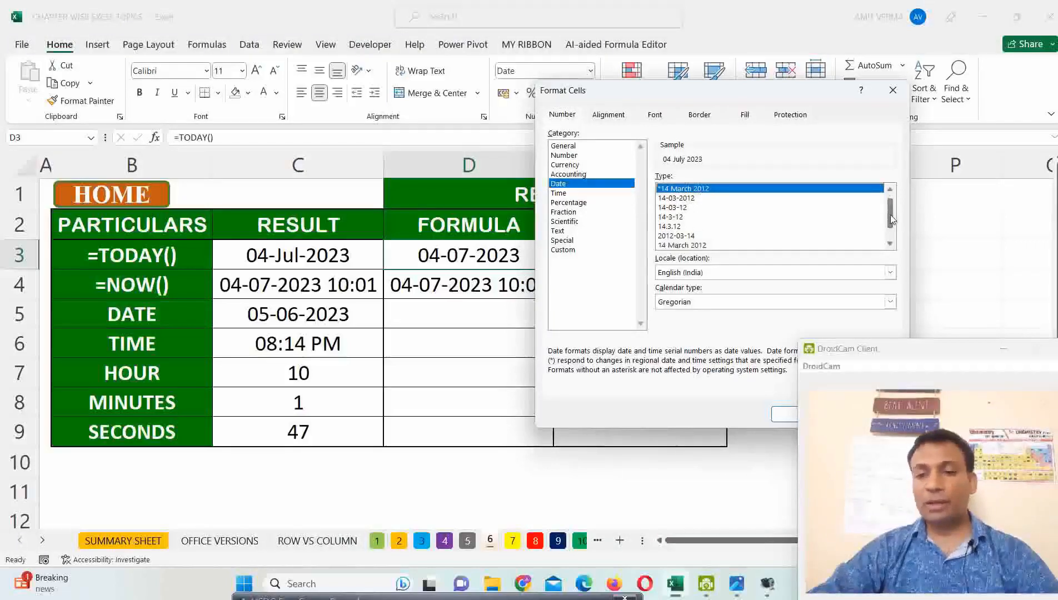
drag(890, 216, 891, 229)
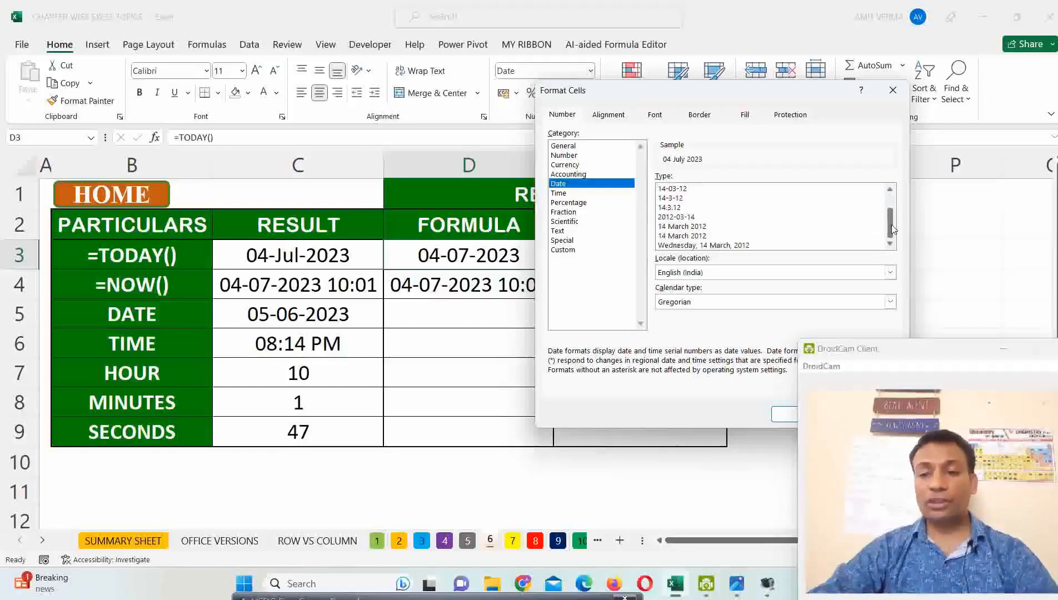
click(684, 220)
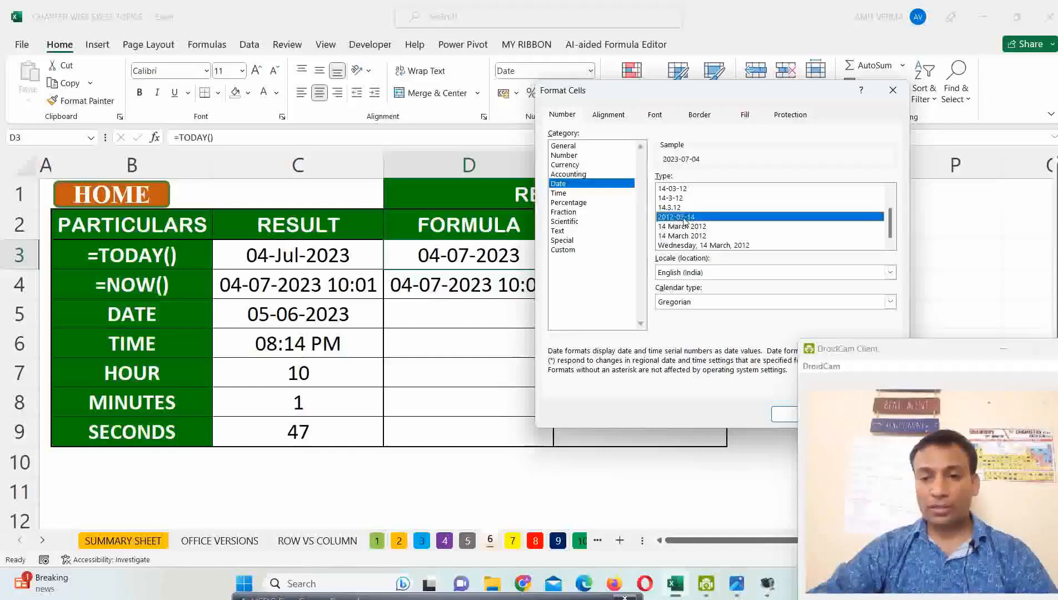
click(779, 417)
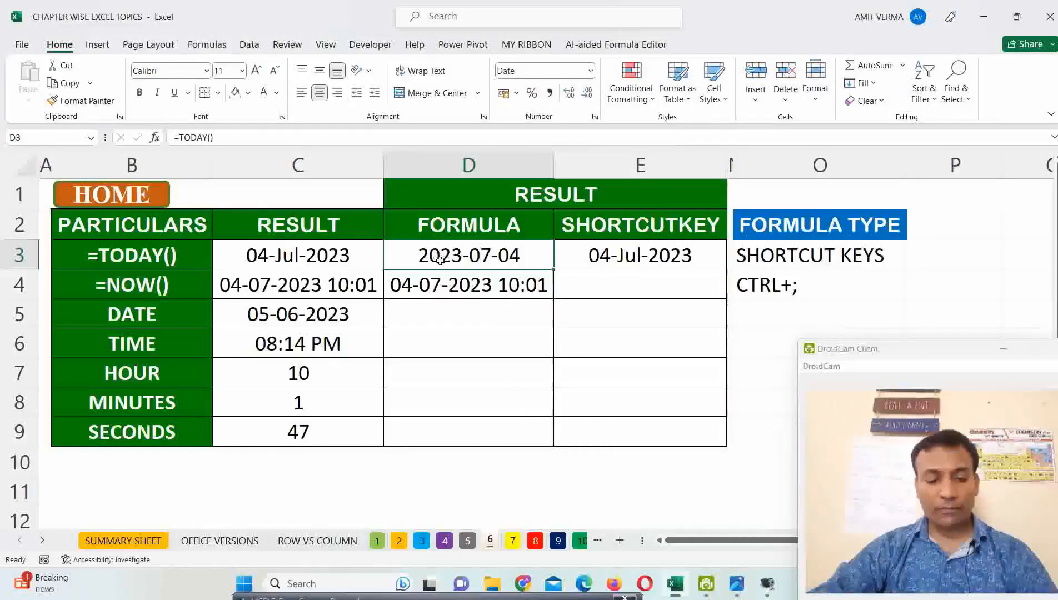
- Format the date in D3 with the Date type 14 March 2012
key(ctrl+1)
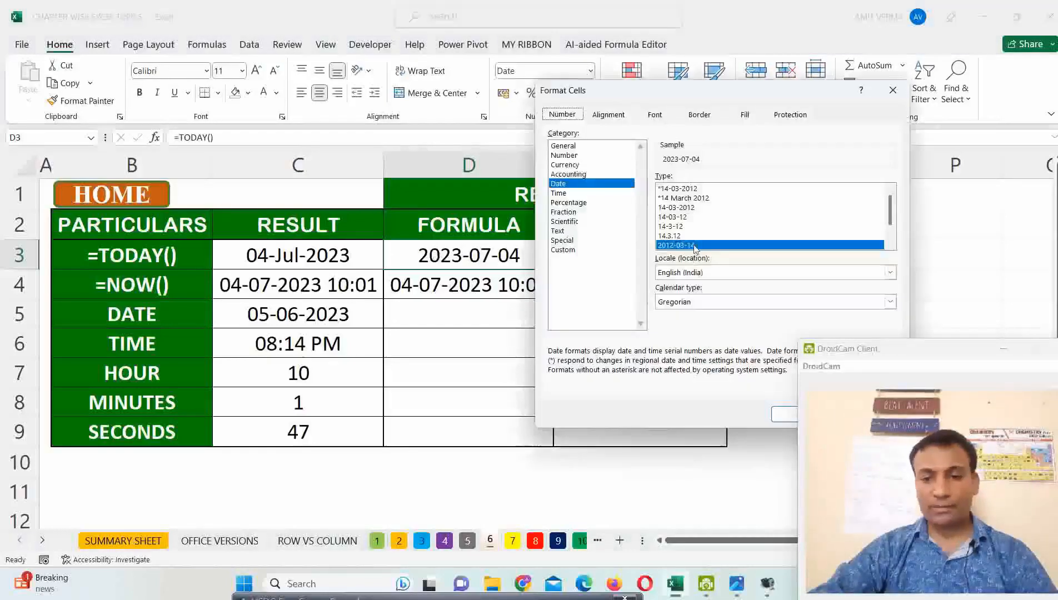
drag(889, 221, 888, 236)
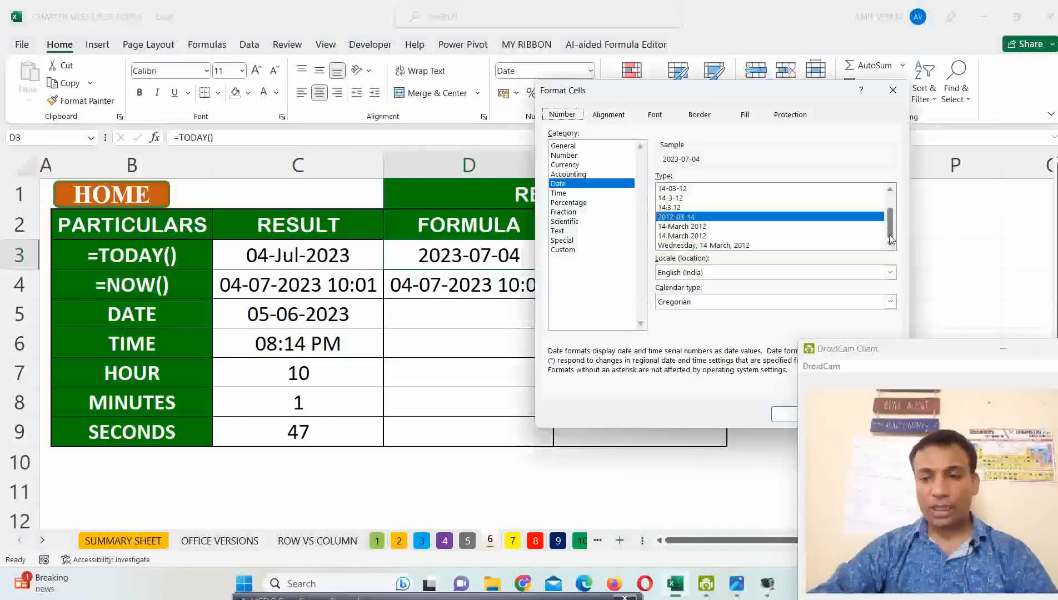
click(698, 227)
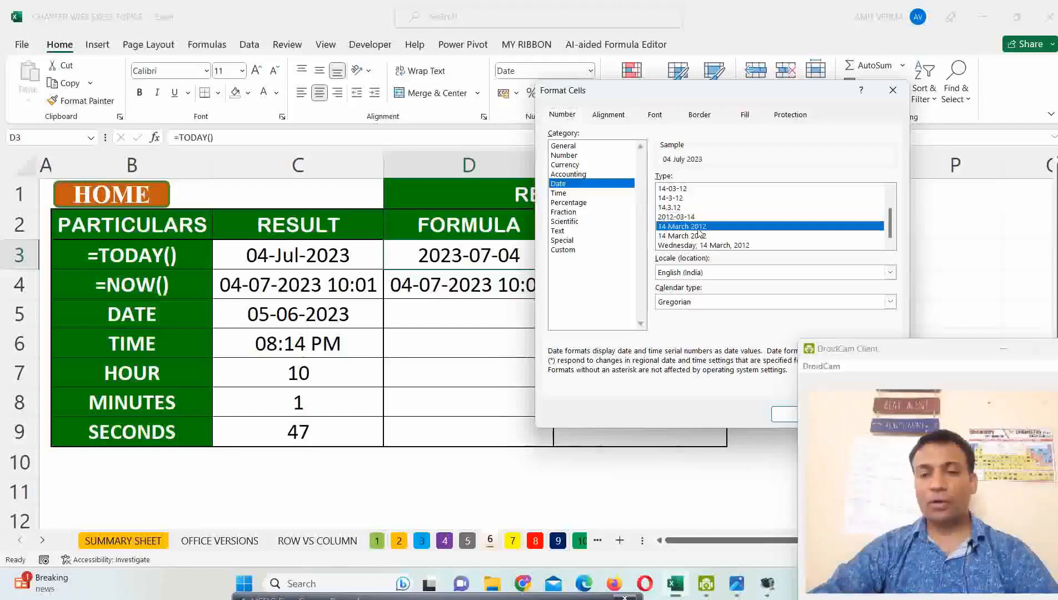
click(783, 418)
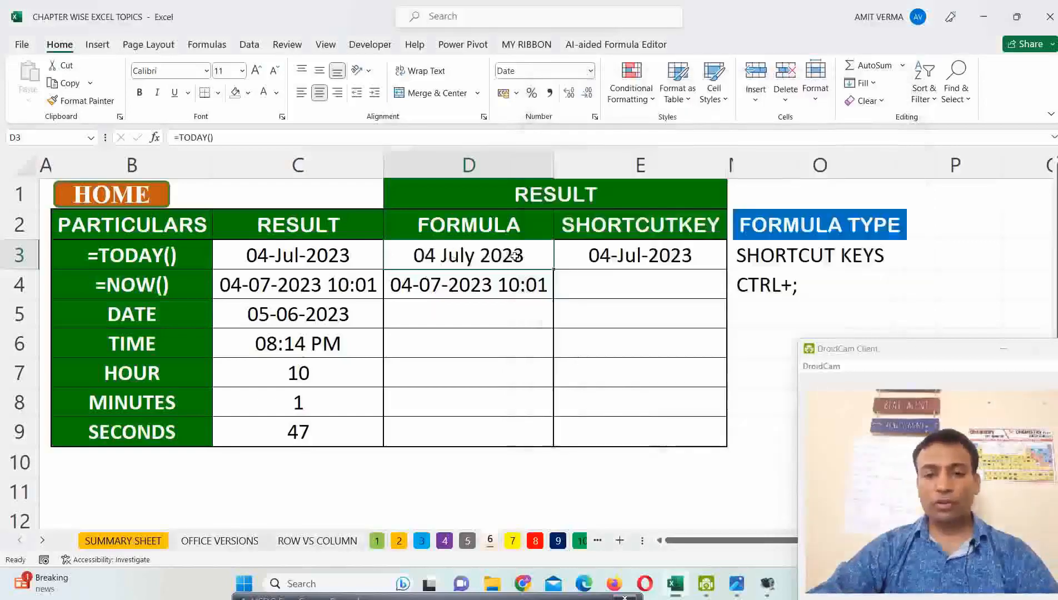
- Apply the custom number format hh:mm to the =NOW() result in cell D4
click(468, 286)
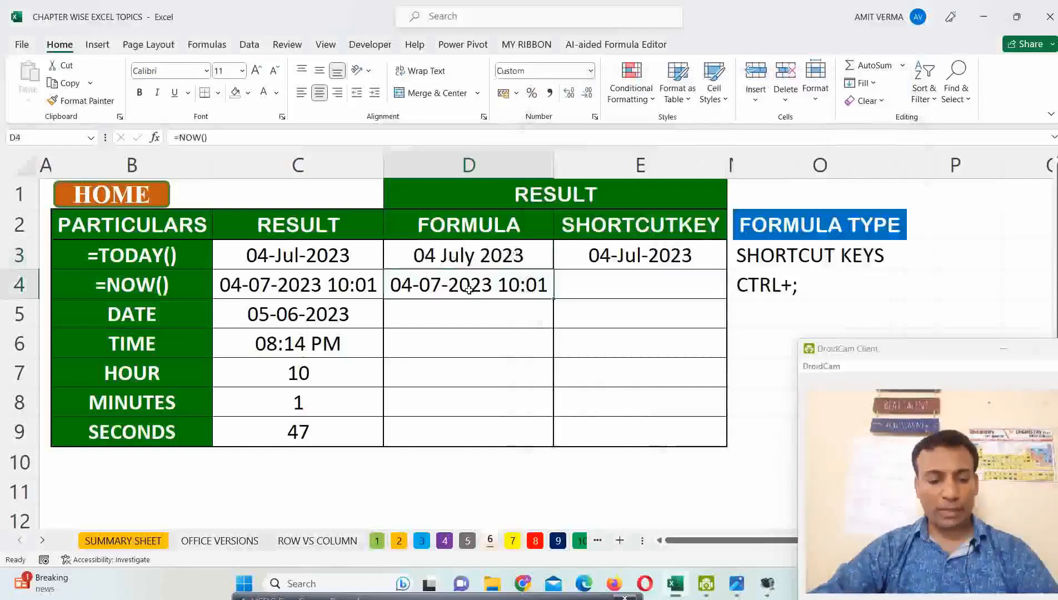
key(ctrl+1)
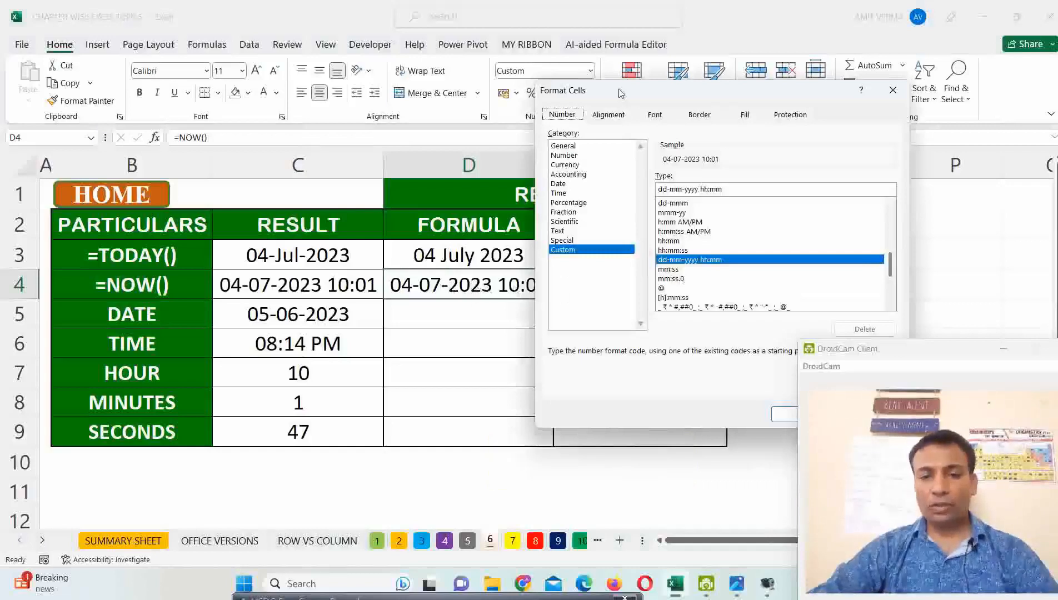
drag(620, 92, 644, 78)
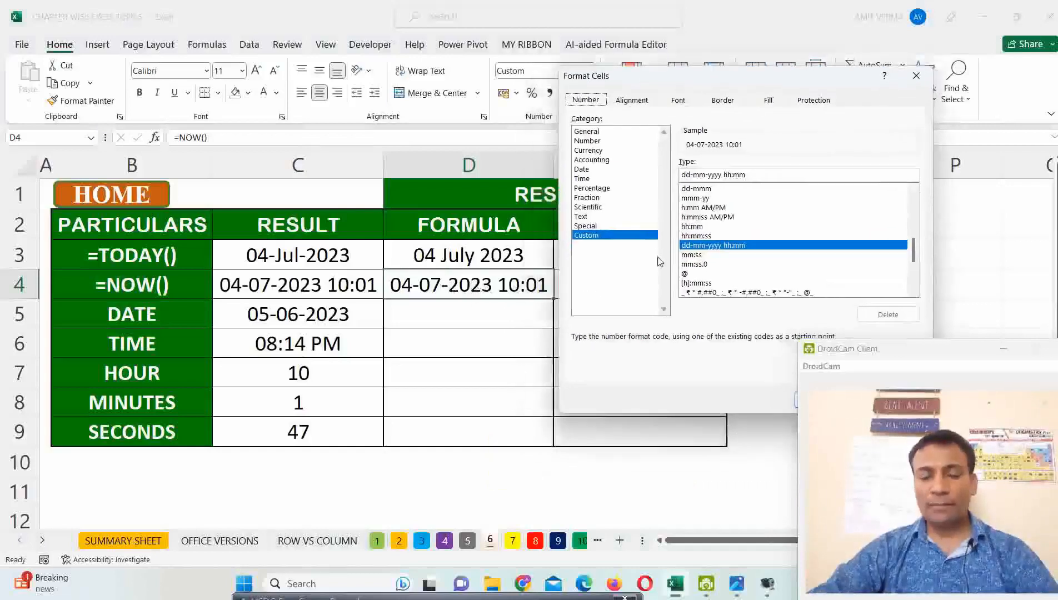
click(698, 226)
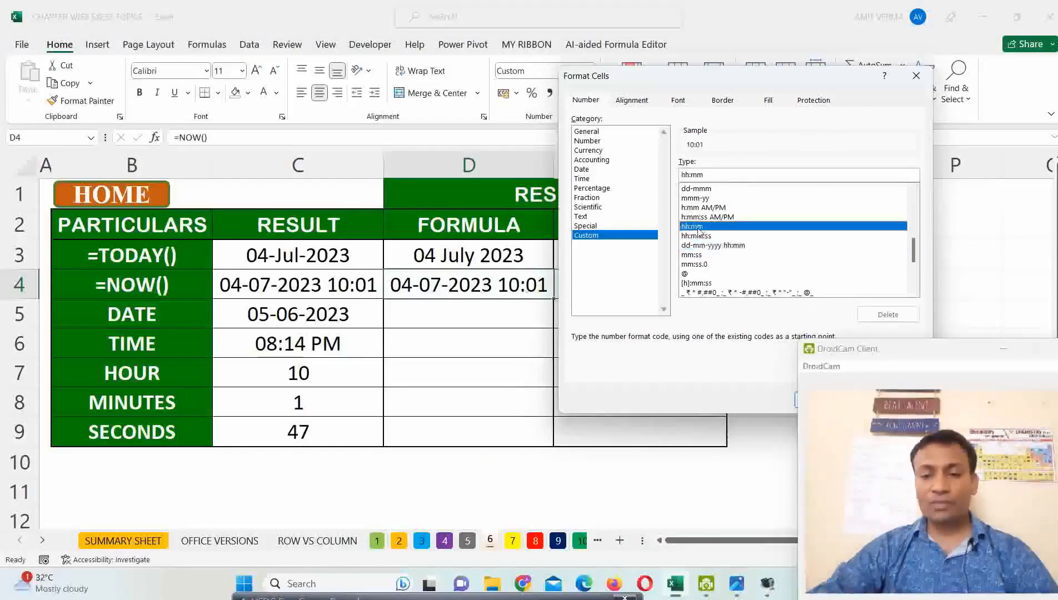
drag(739, 77, 683, 18)
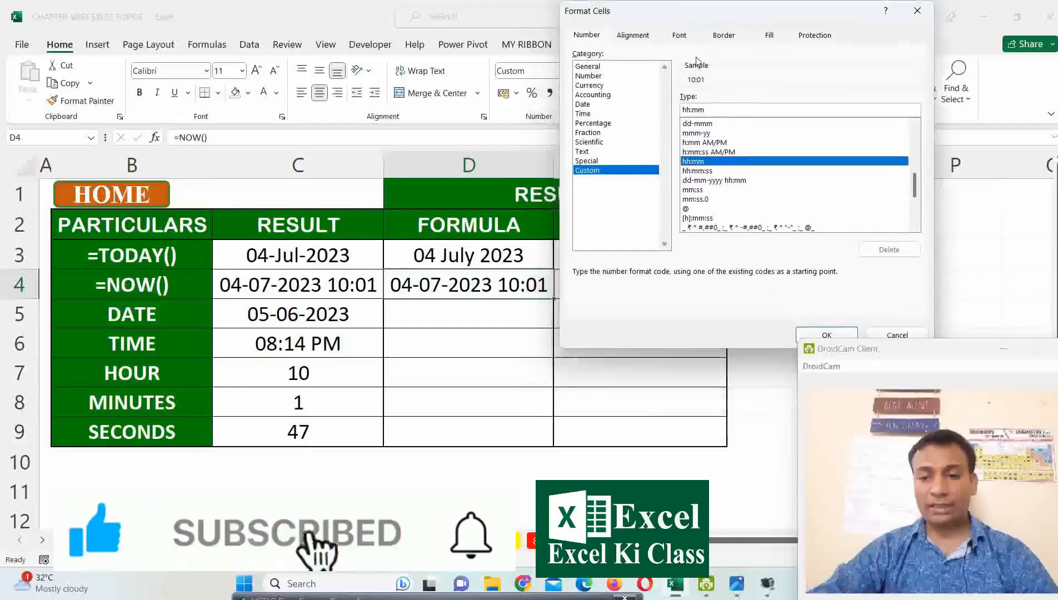
click(852, 335)
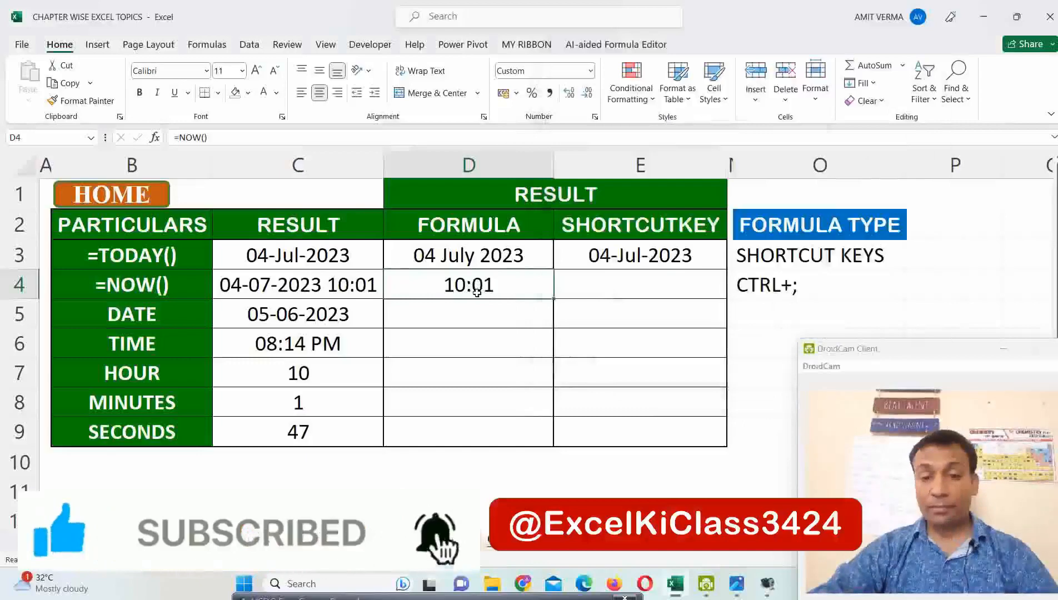
- Change the number format of D4 to the custom format dd-mmm
key(ctrl+1)
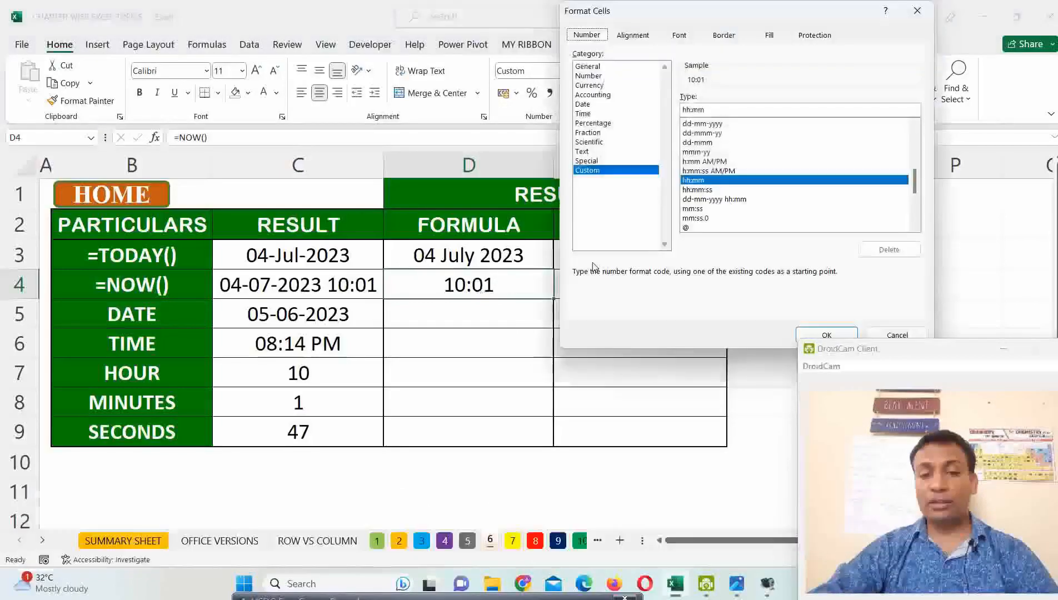
click(705, 143)
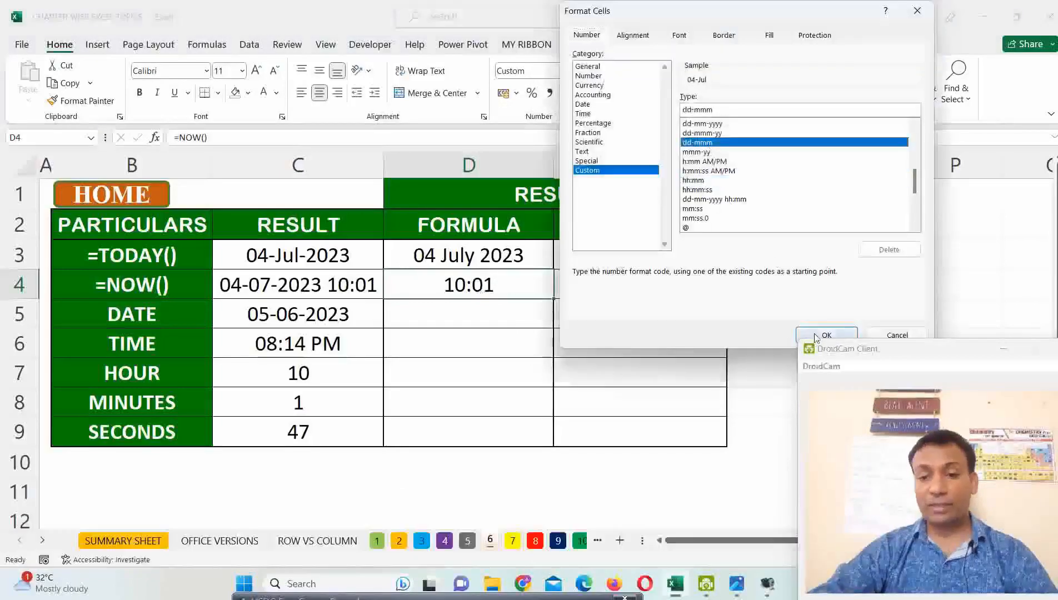
click(814, 333)
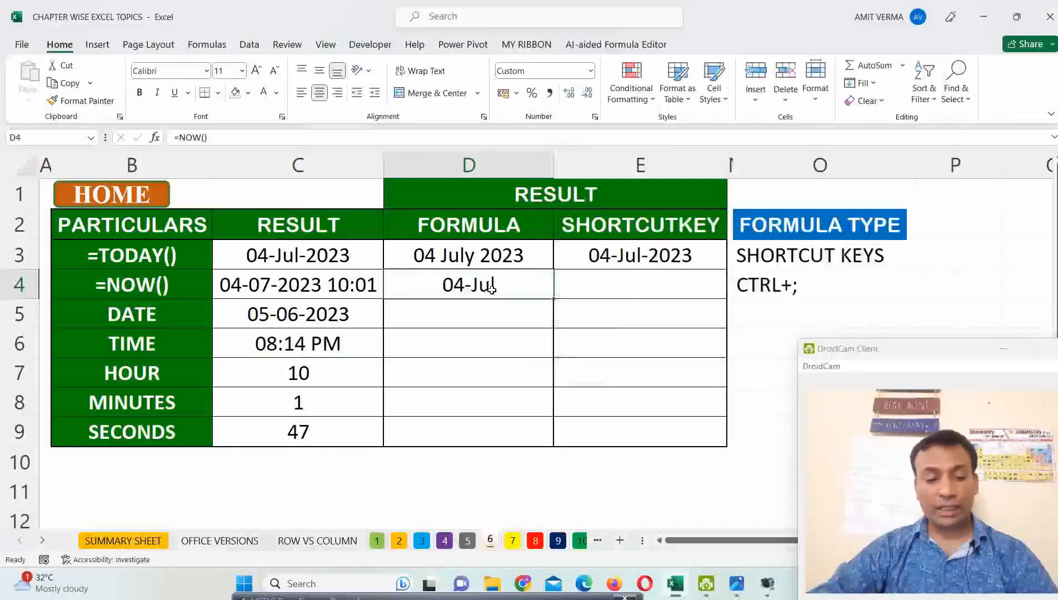
- Set the number format of D4 to the custom format dd-mm-yyyy hh:mm to show both date and time
key(ctrl+1)
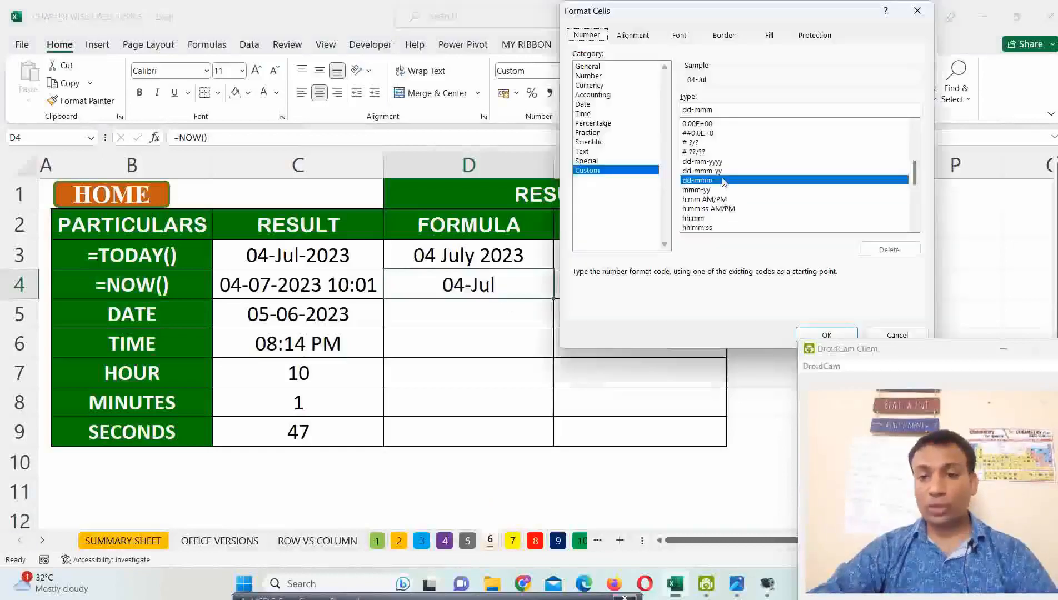
mouse_move(915, 174)
mouse_down()
mouse_move(916, 163)
mouse_move(917, 190)
mouse_up()
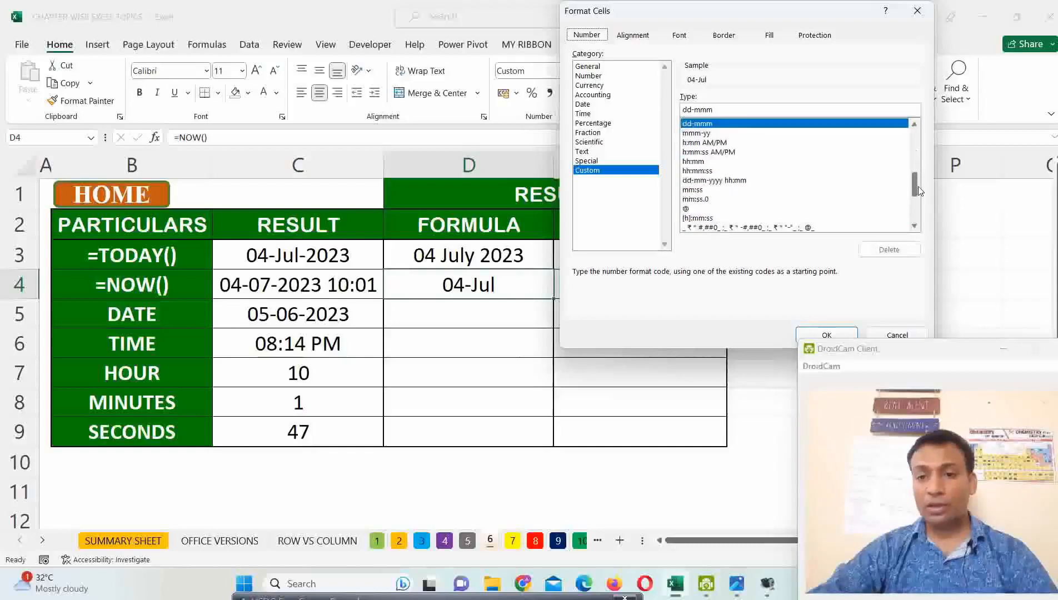
click(718, 181)
click(826, 334)
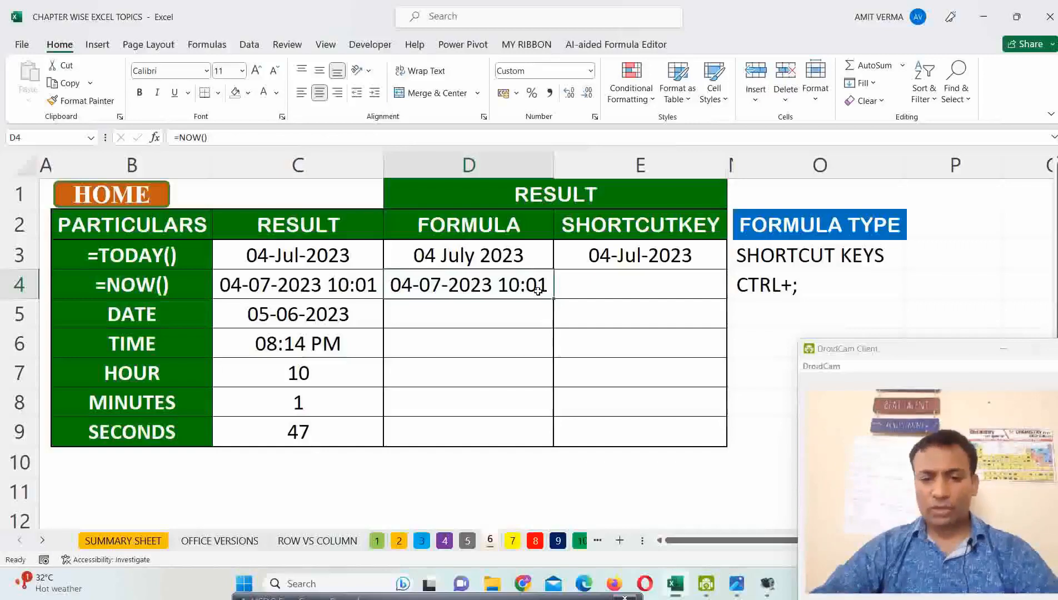
- Insert the current time as a static value in cell E4 and clear the cell again
click(628, 291)
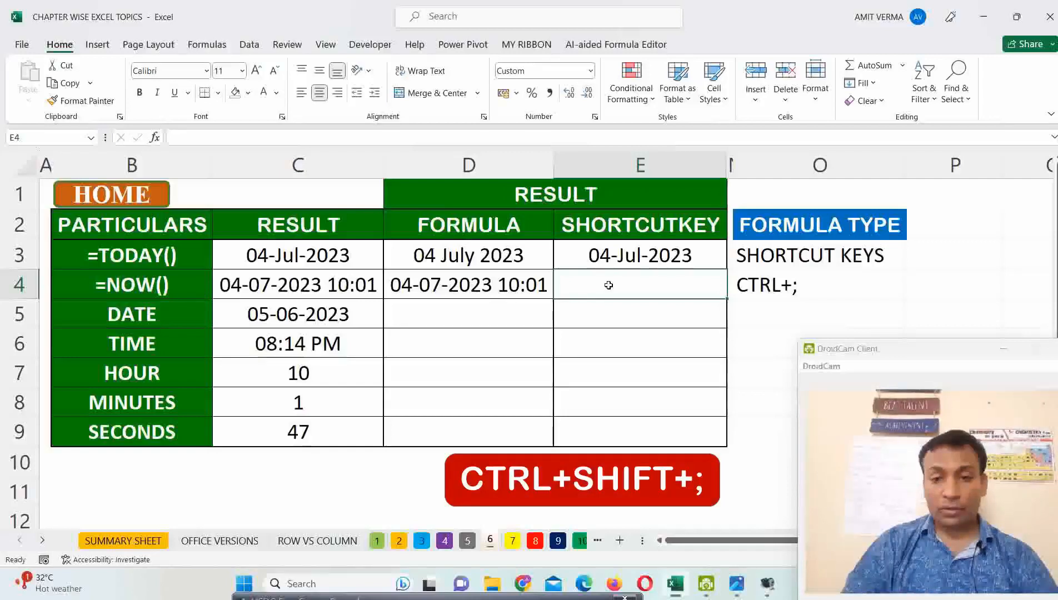
key(ctrl+shift+semicolon)
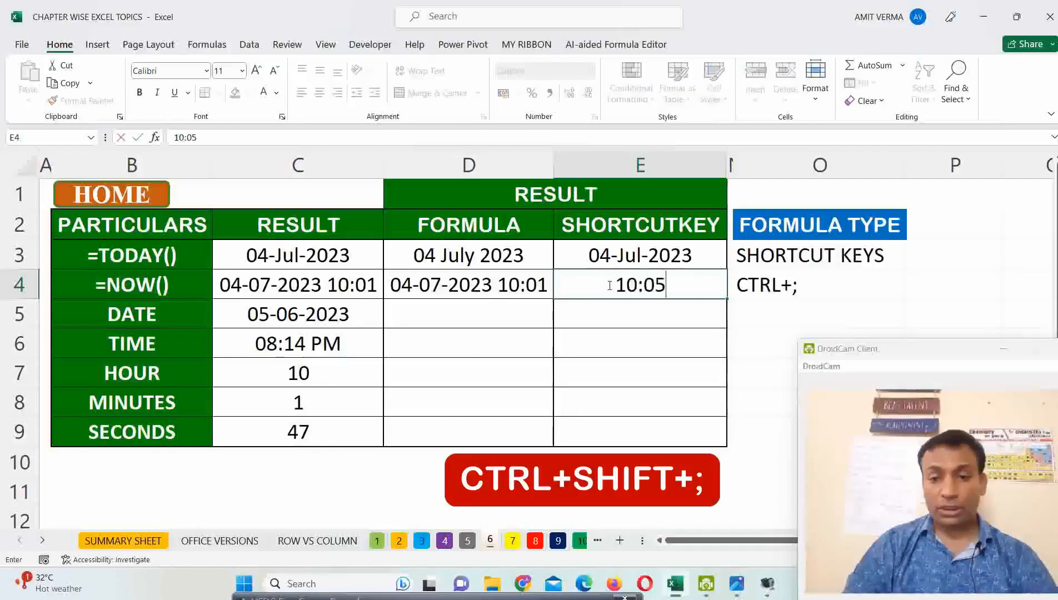
key(Return)
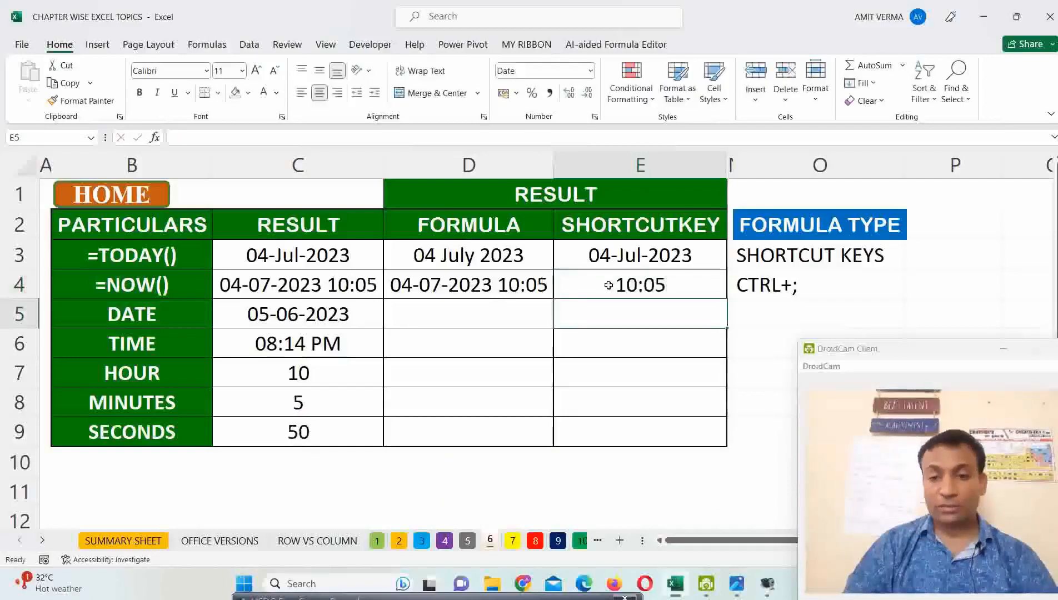
click(638, 285)
key(Delete)
click(579, 319)
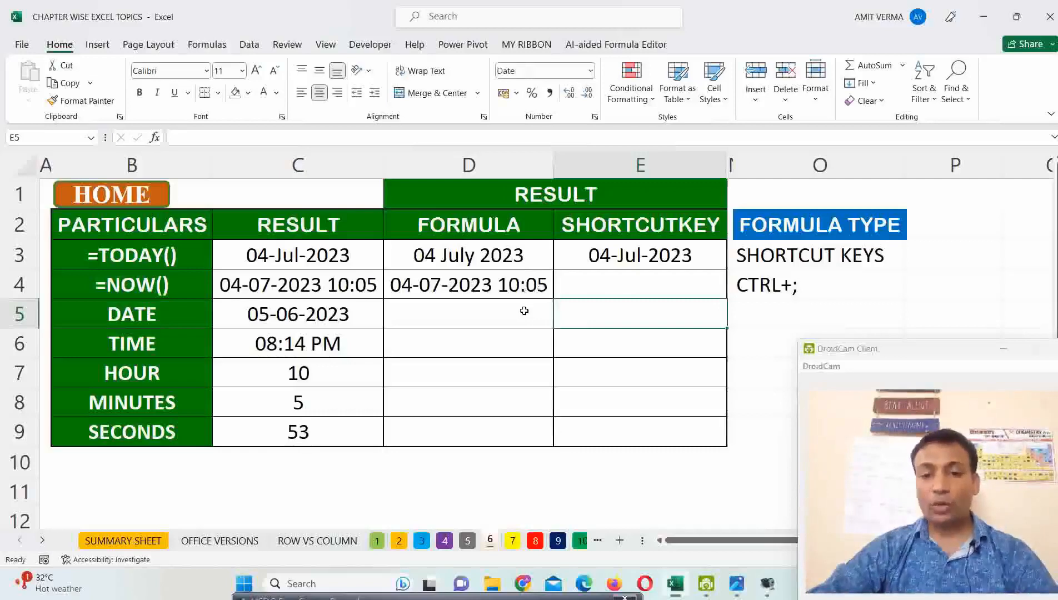
click(600, 288)
key(ctrl+semicolon)
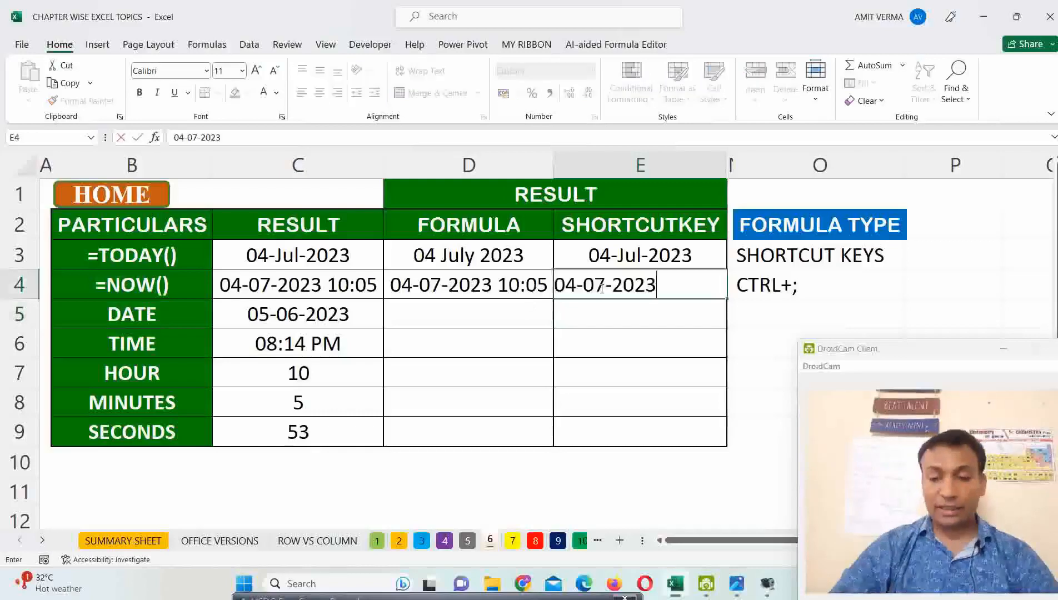
key(BackSpace)
key(BackSpace)
key(BackSpace)
key(BackSpace)
key(BackSpace)
key(BackSpace)
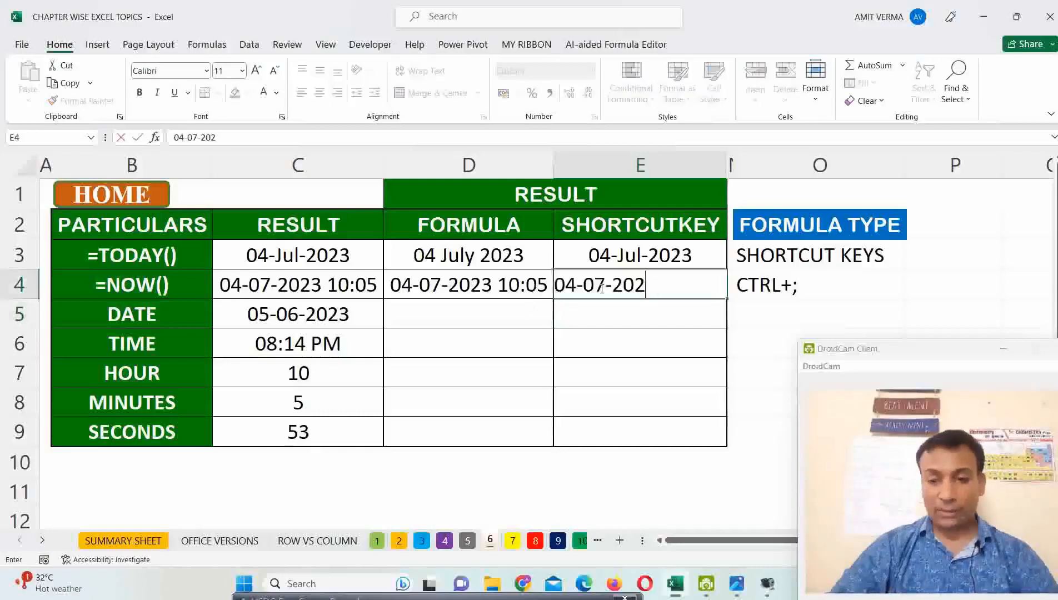
key(BackSpace)
key(BackSpace)
key(BackSpace)
key(BackSpace)
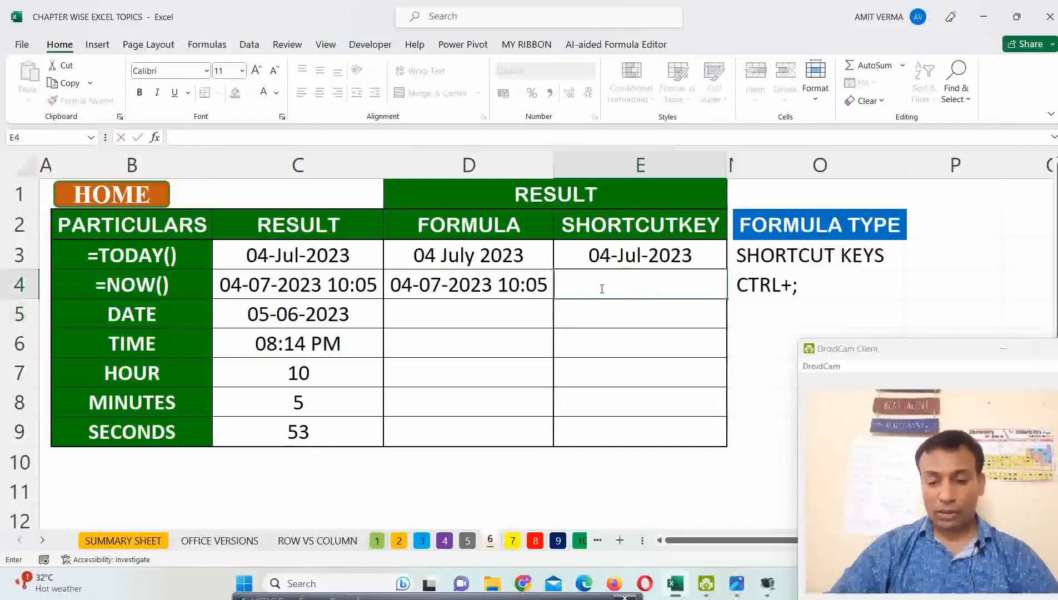
- Insert the current time as a static value in cell E4
key(ctrl+shift+semicolon)
key(Return)
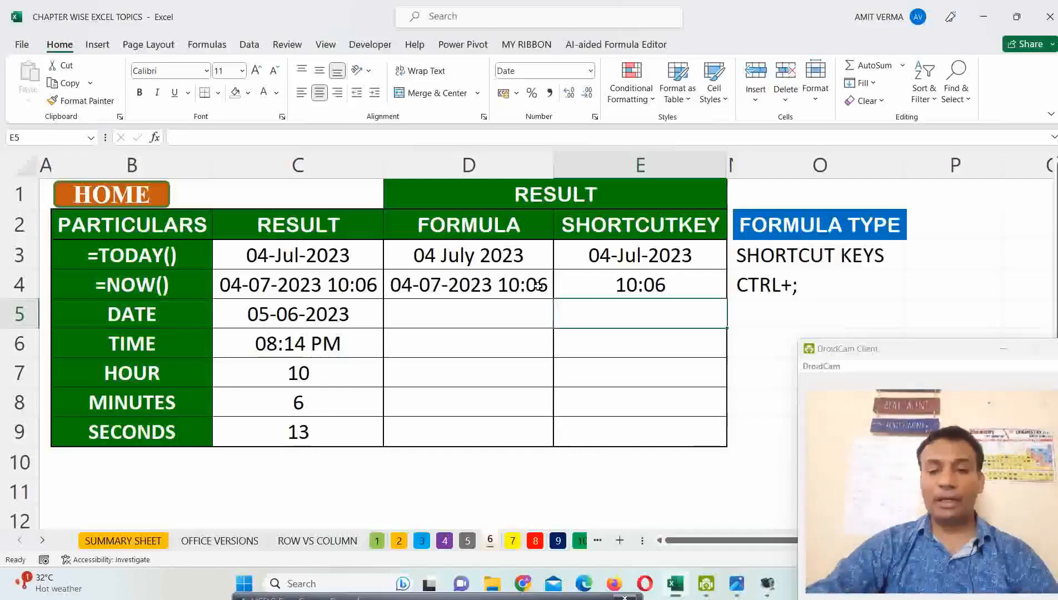
- Enter the formula =DATE(2023,07,04) in cell D5 of the DATE row
click(488, 314)
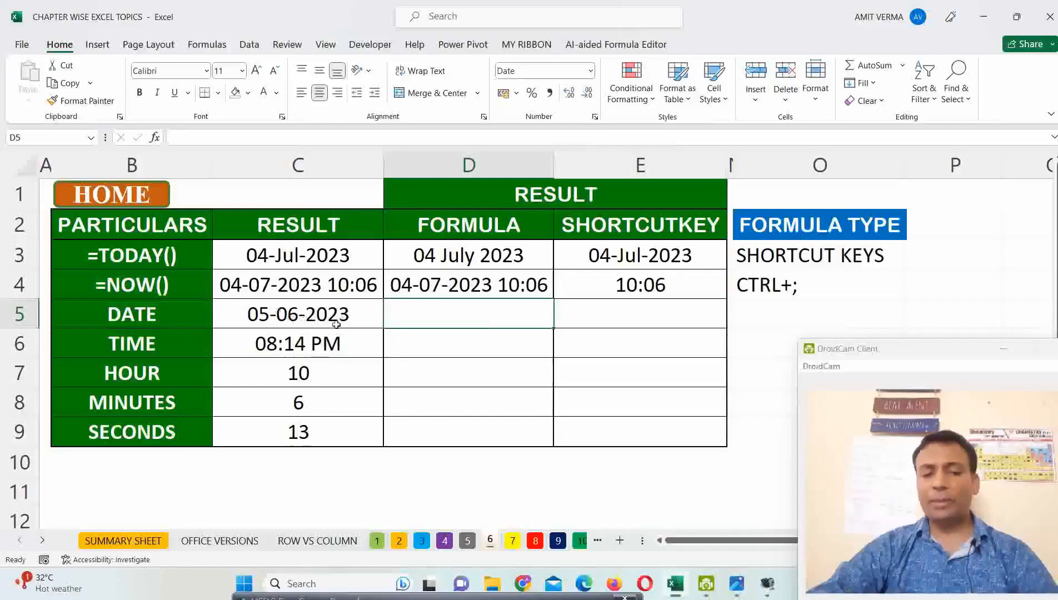
text(=DATE)
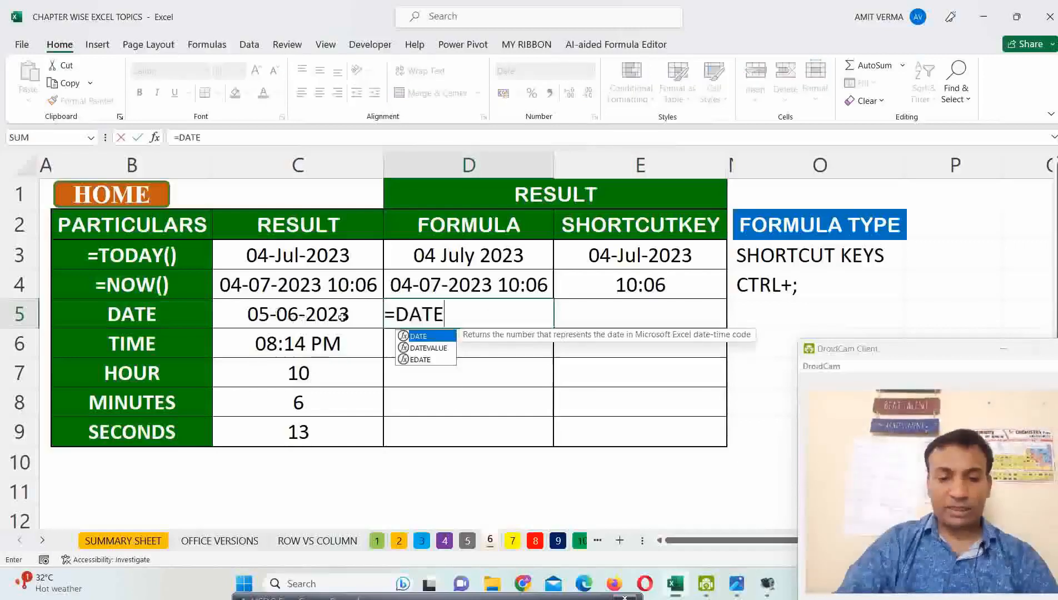
text(()
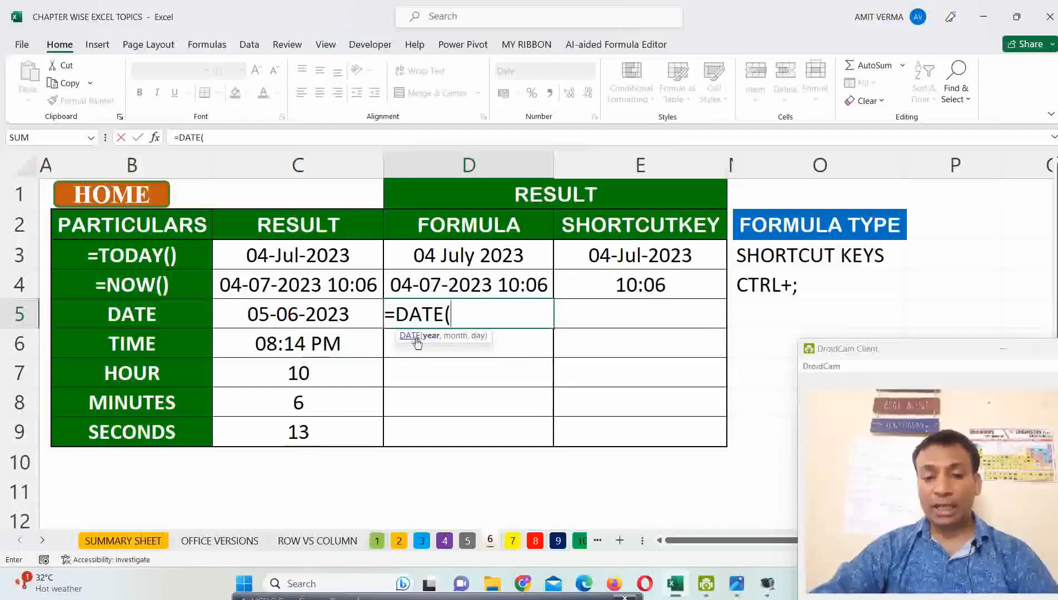
click(458, 315)
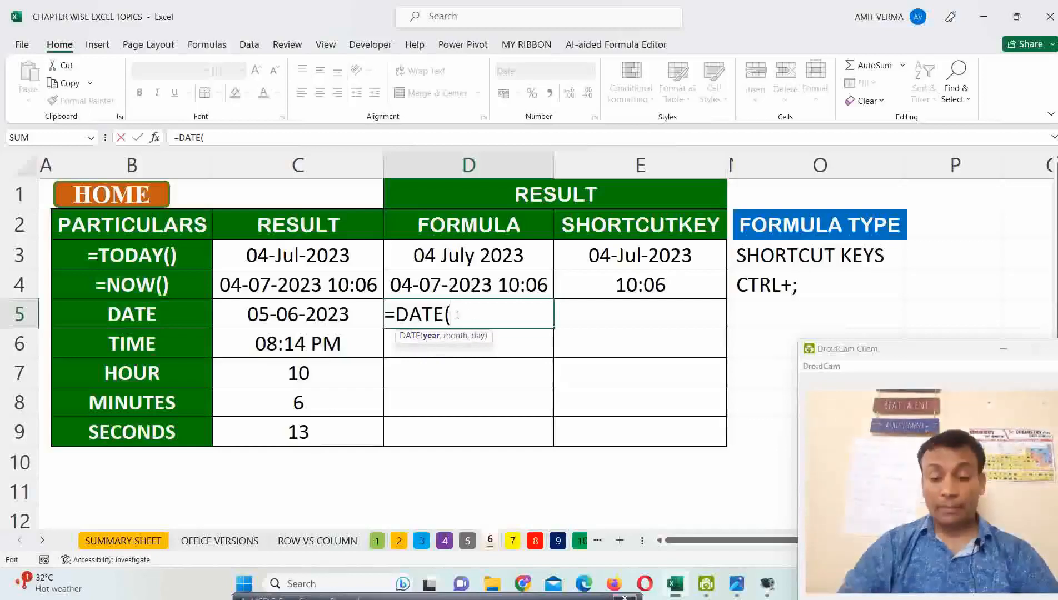
text(2023)
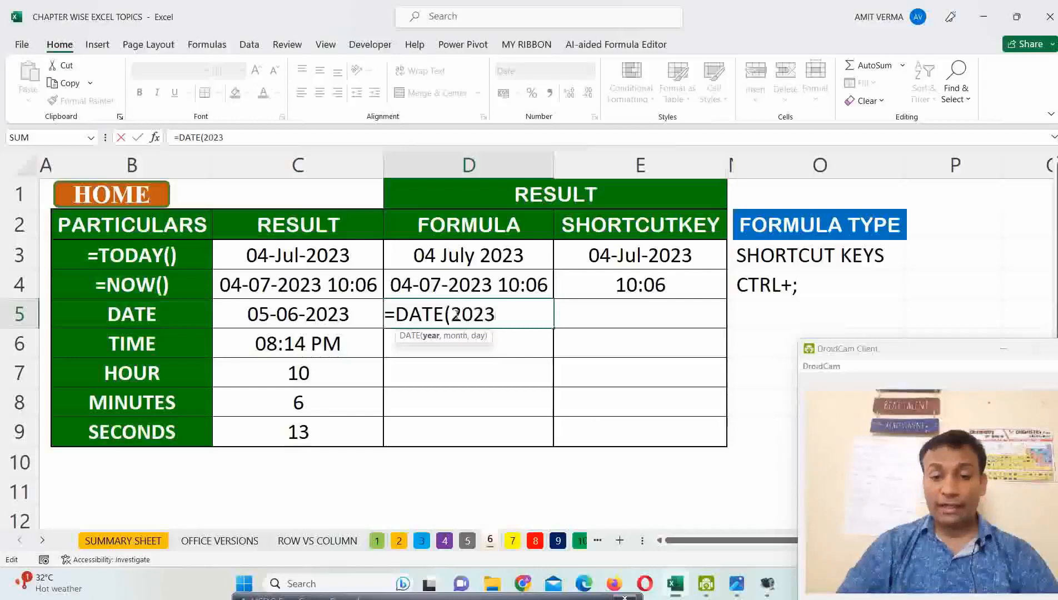
text(,0)
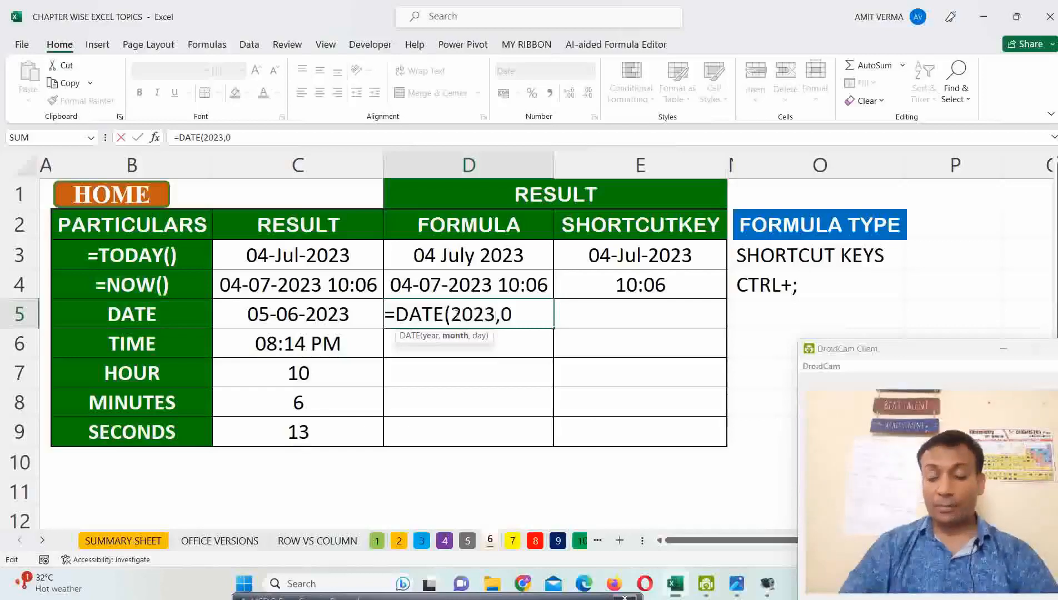
text(7,)
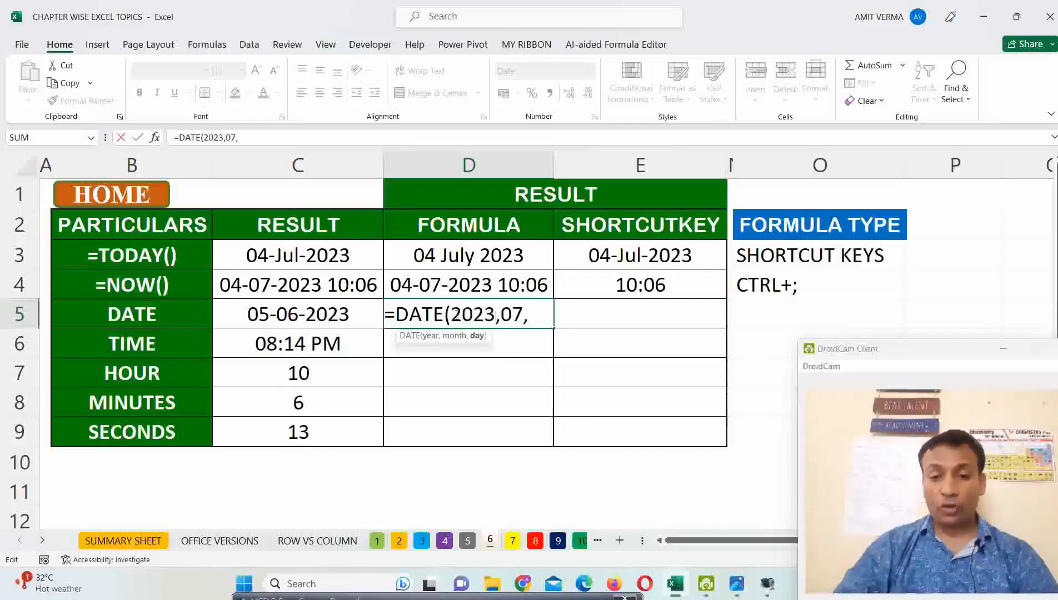
text(04)
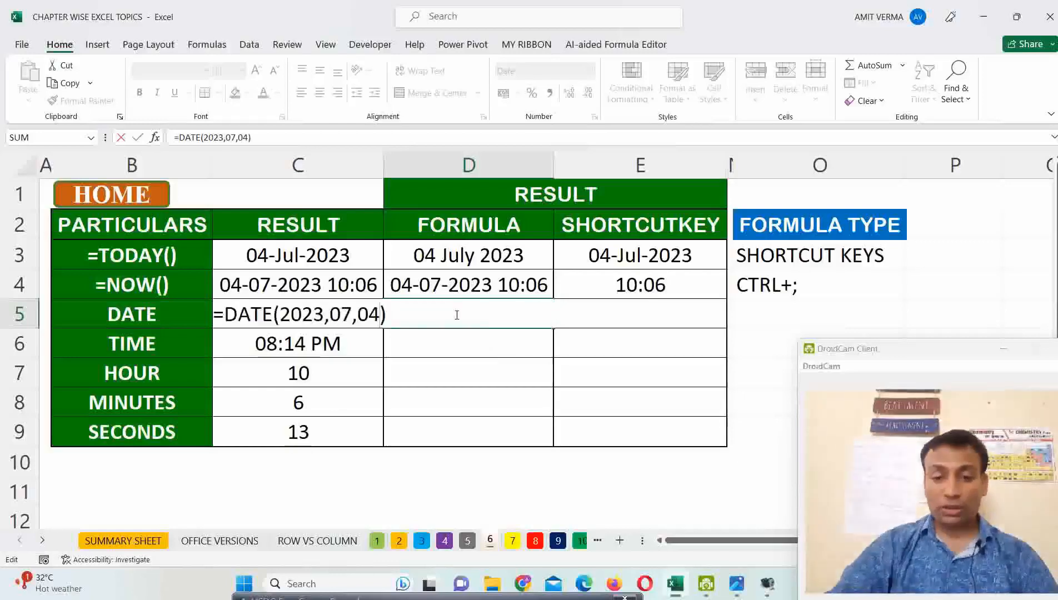
key(Return)
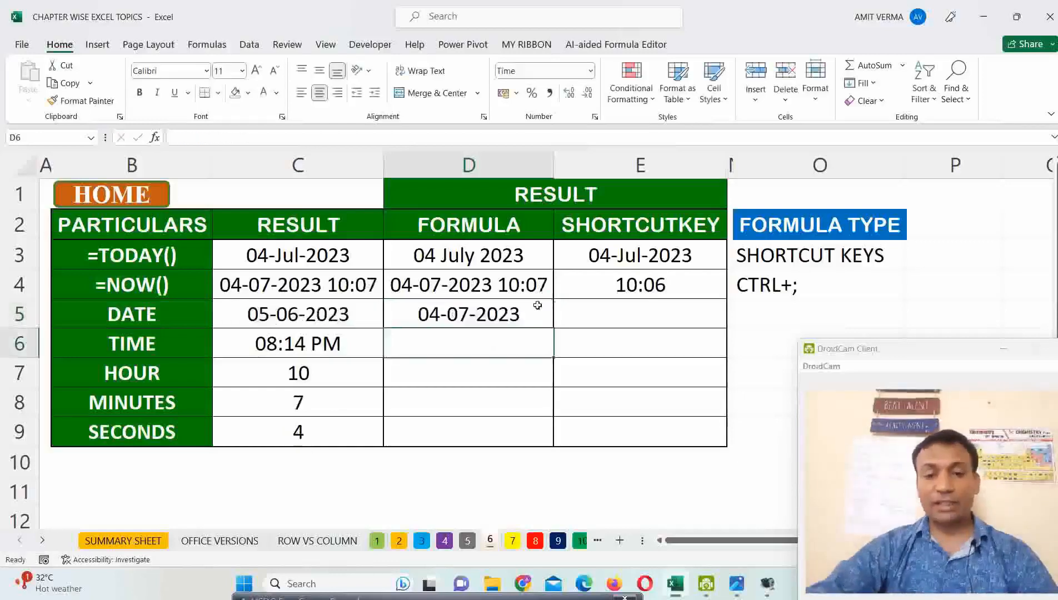
- Check the number format settings of the DATE result in D5 without changing them
click(504, 317)
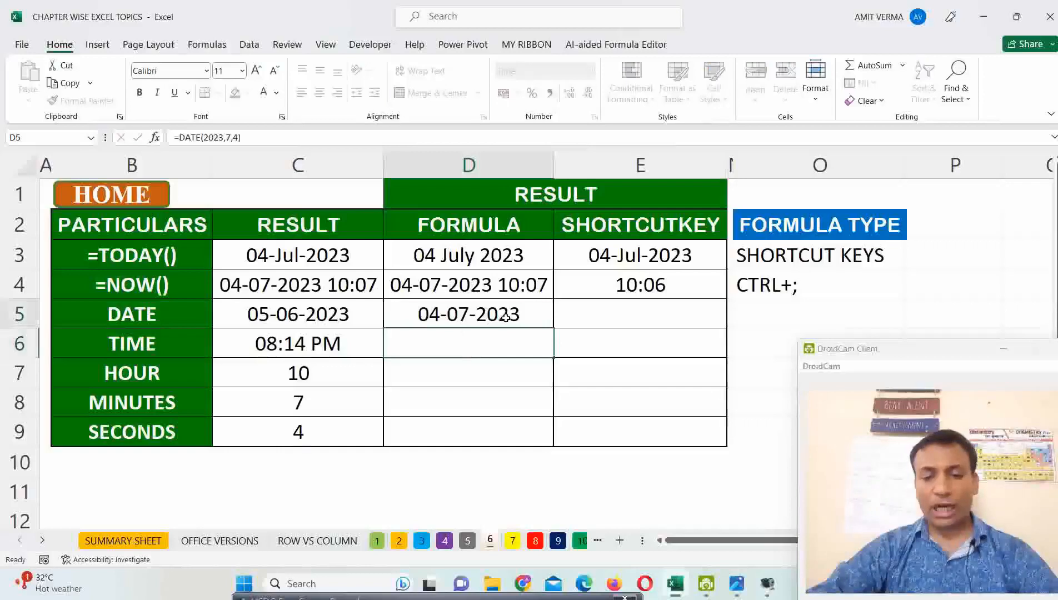
key(ctrl+1)
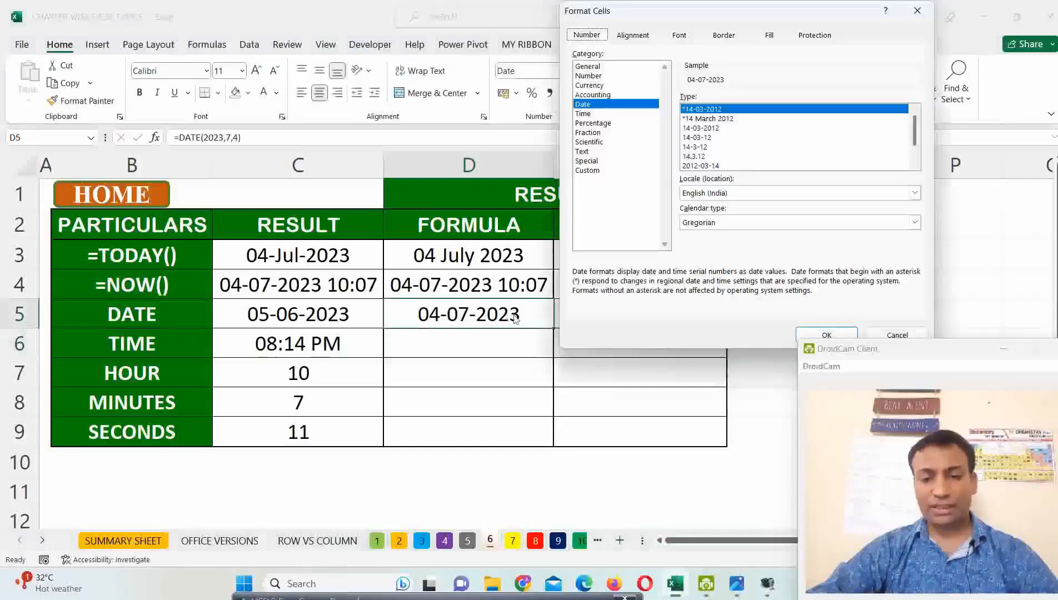
key(Escape)
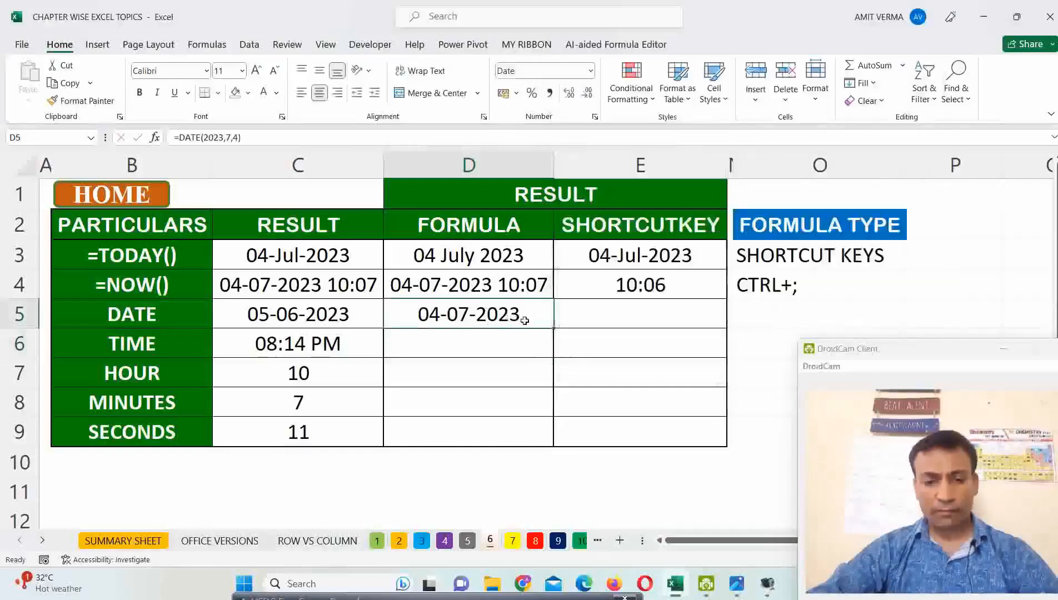
- Change the year argument of the DATE formula in D5 to 2024
double_click(524, 320)
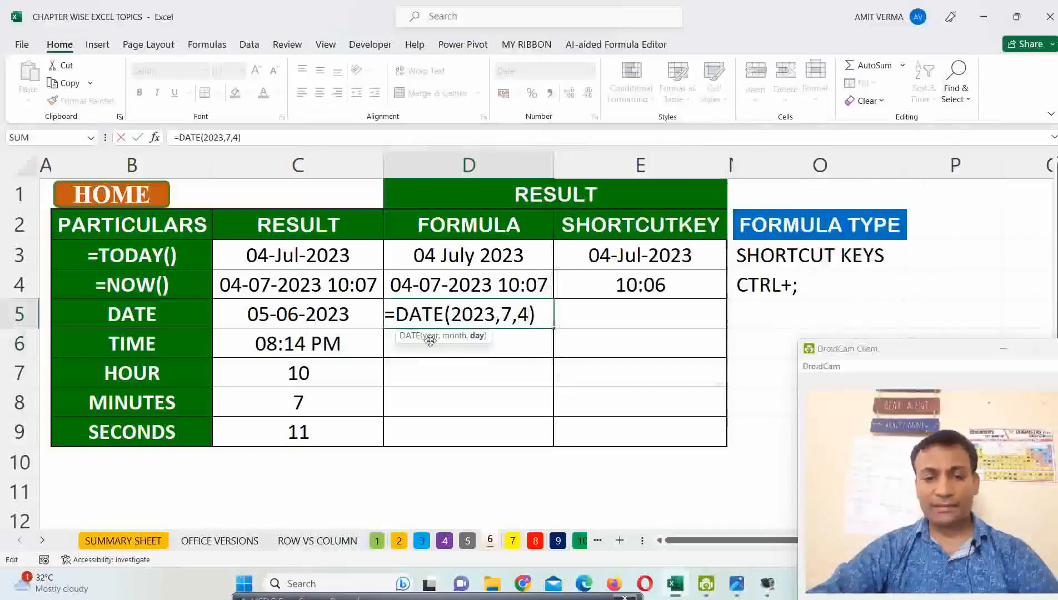
click(493, 314)
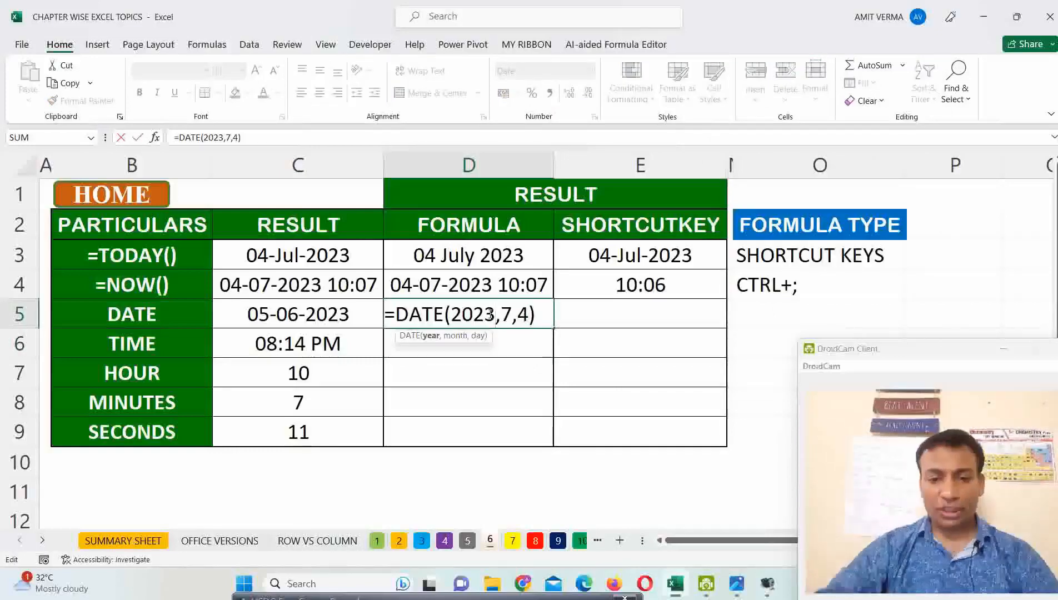
key(BackSpace)
text(4)
key(Right)
key(Right)
key(Right)
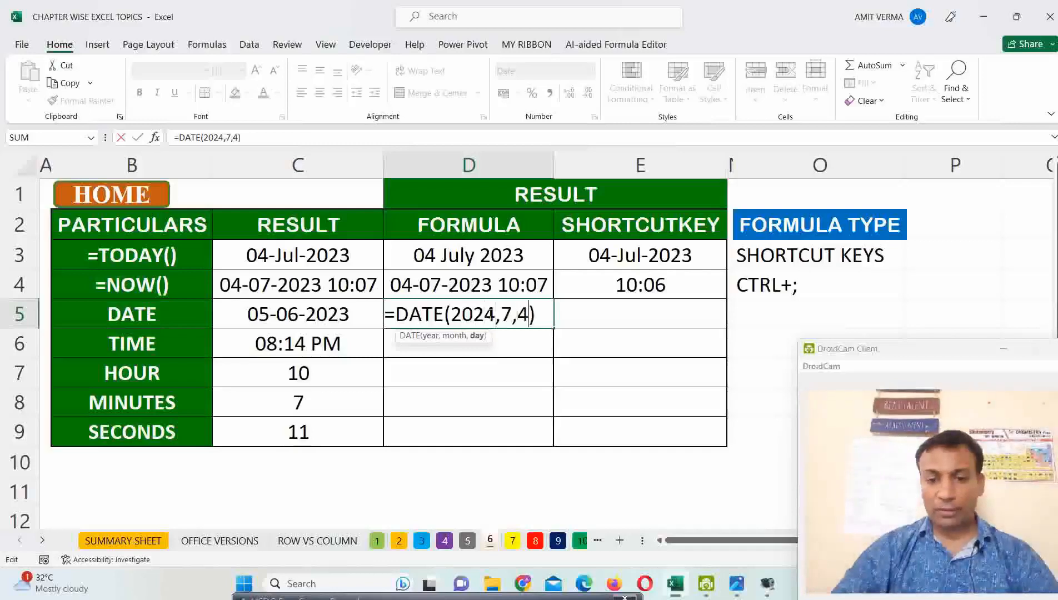
key(Return)
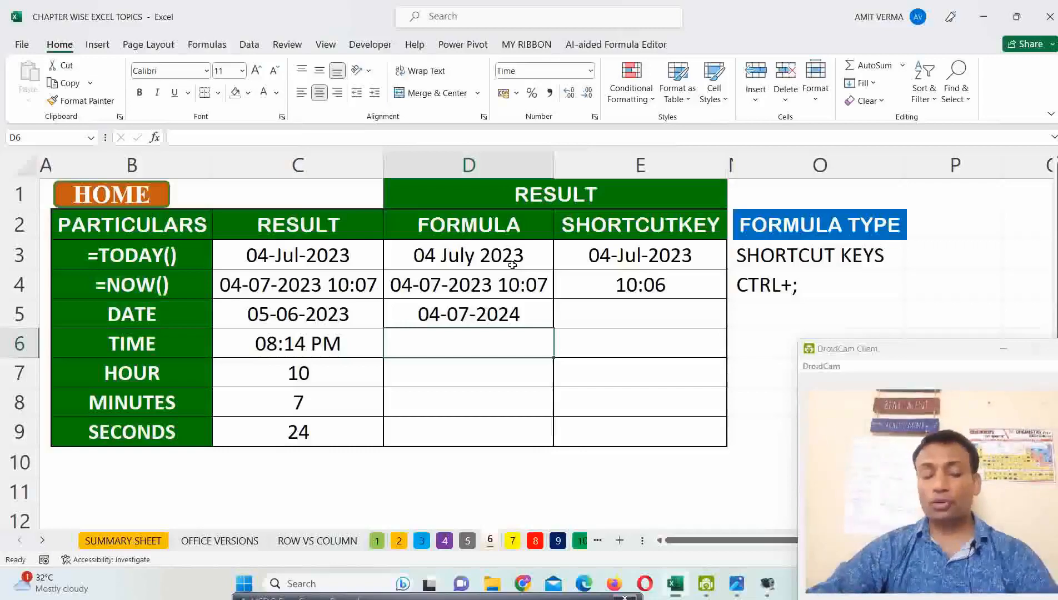
click(525, 320)
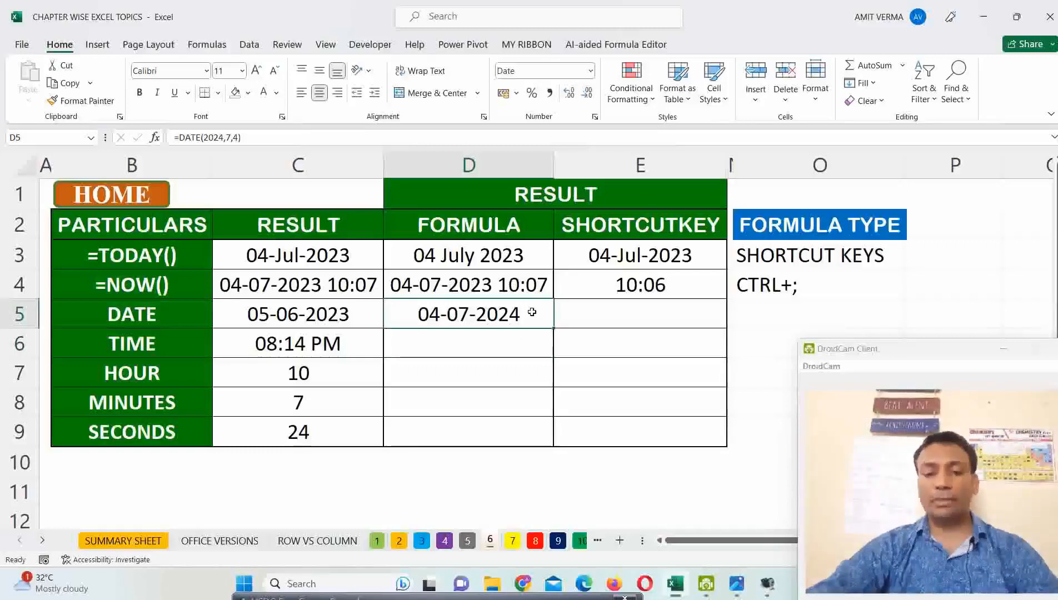
- Insert the current date as a static value in cell E5 of the DATE row
click(665, 318)
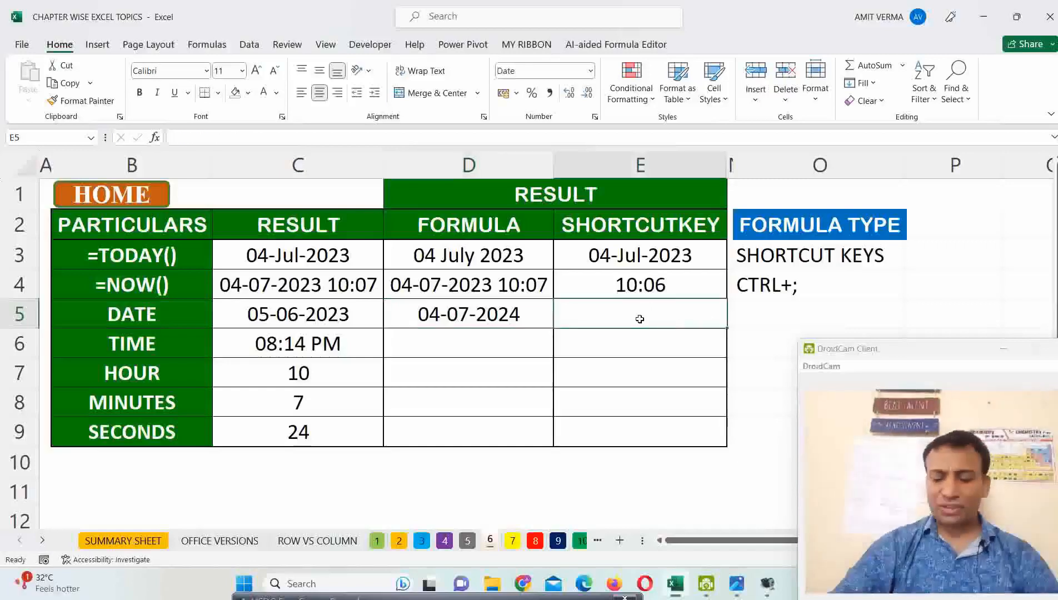
key(ctrl+semicolon)
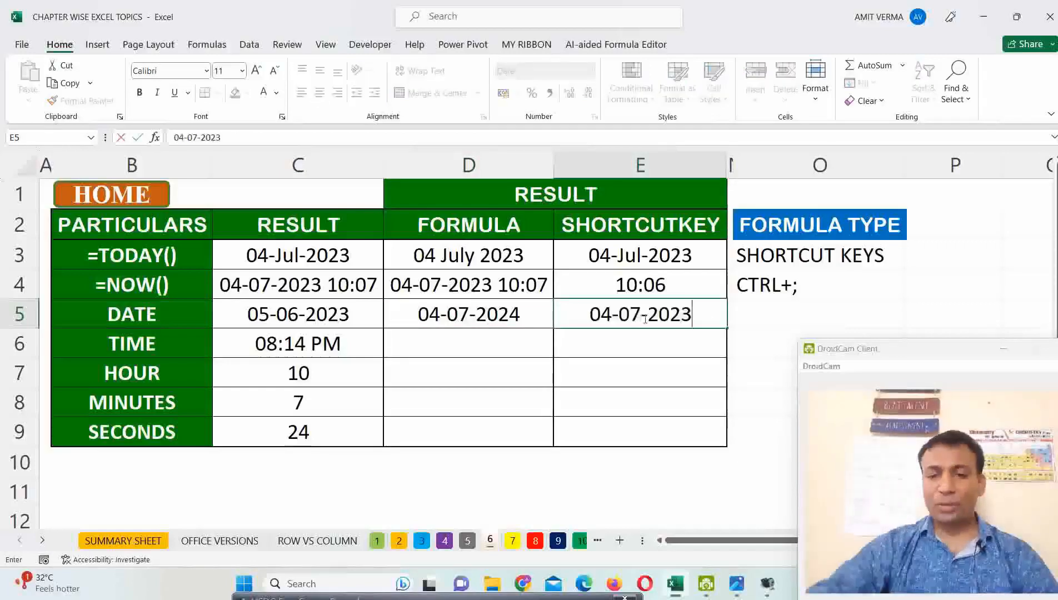
click(662, 263)
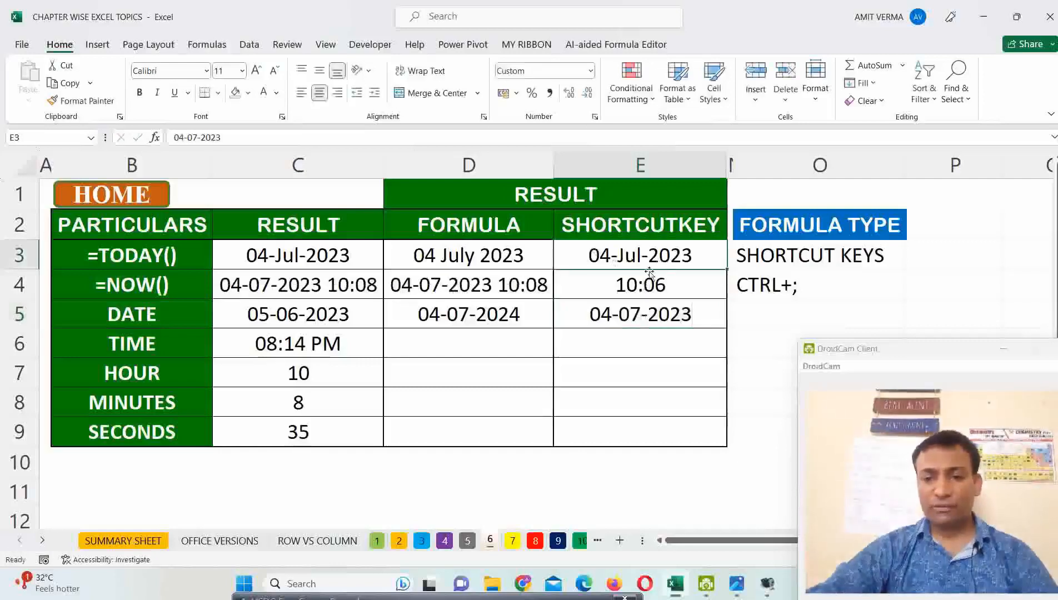
- Overwrite cell E4 in the NOW row with the current time as a static value
key(Down)
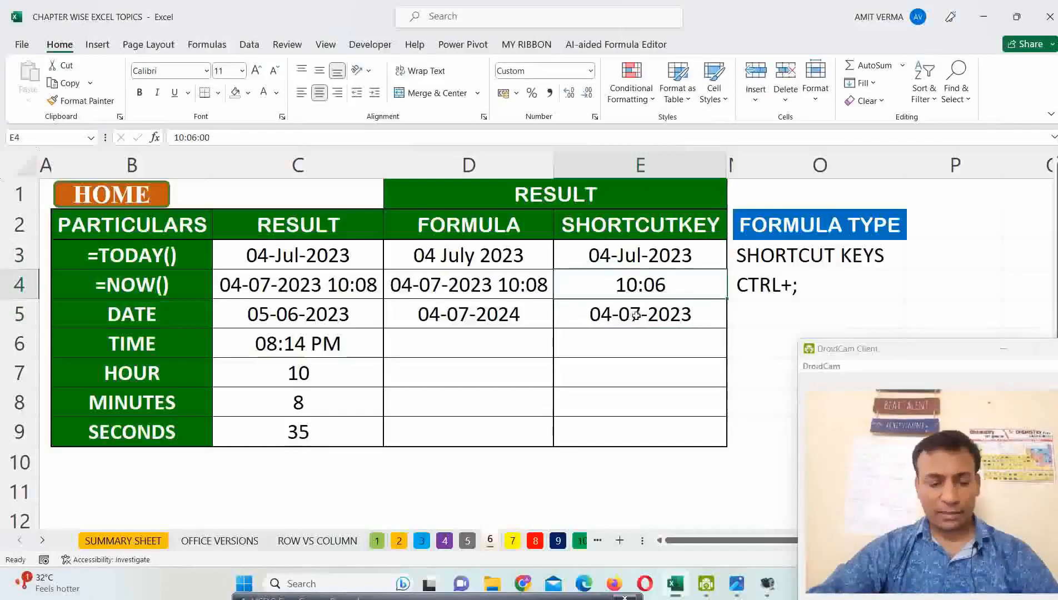
key(ctrl+shift+semicolon)
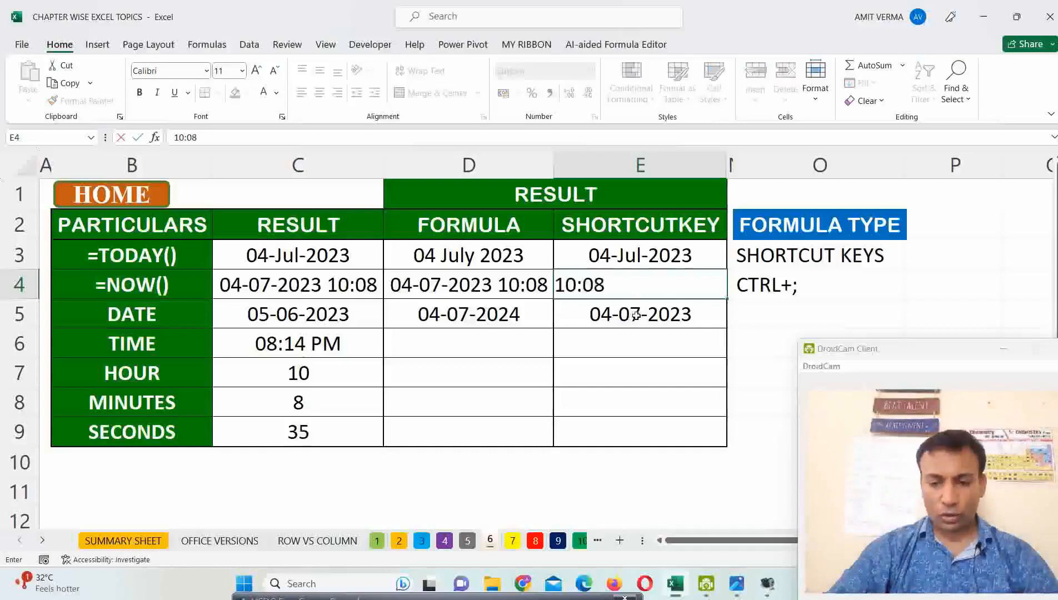
key(ctrl+Return)
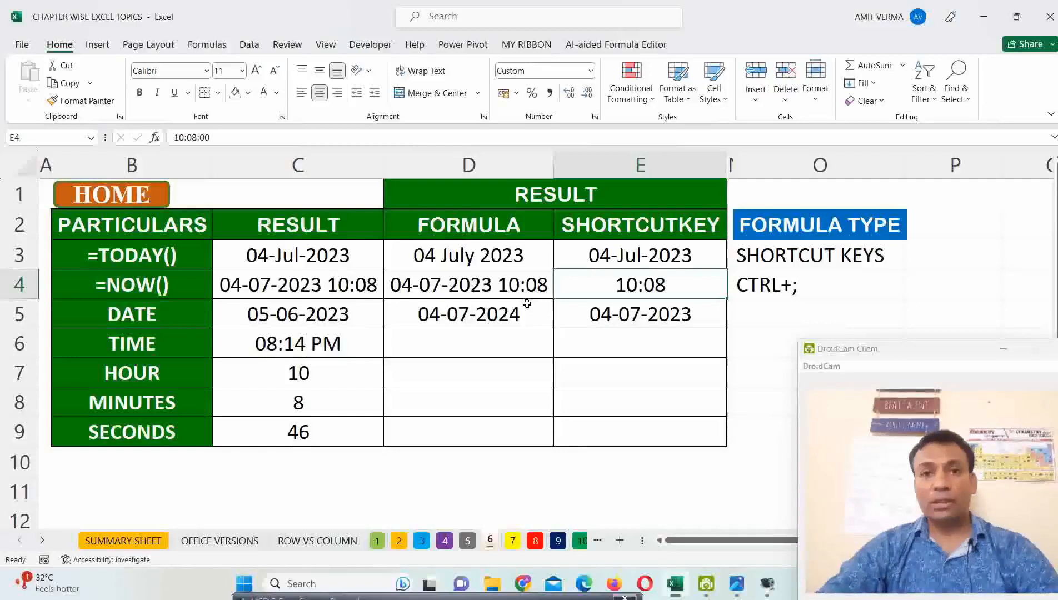
- Enter the formula =TIME(10,10,35) in cell D6 of the TIME row
click(493, 345)
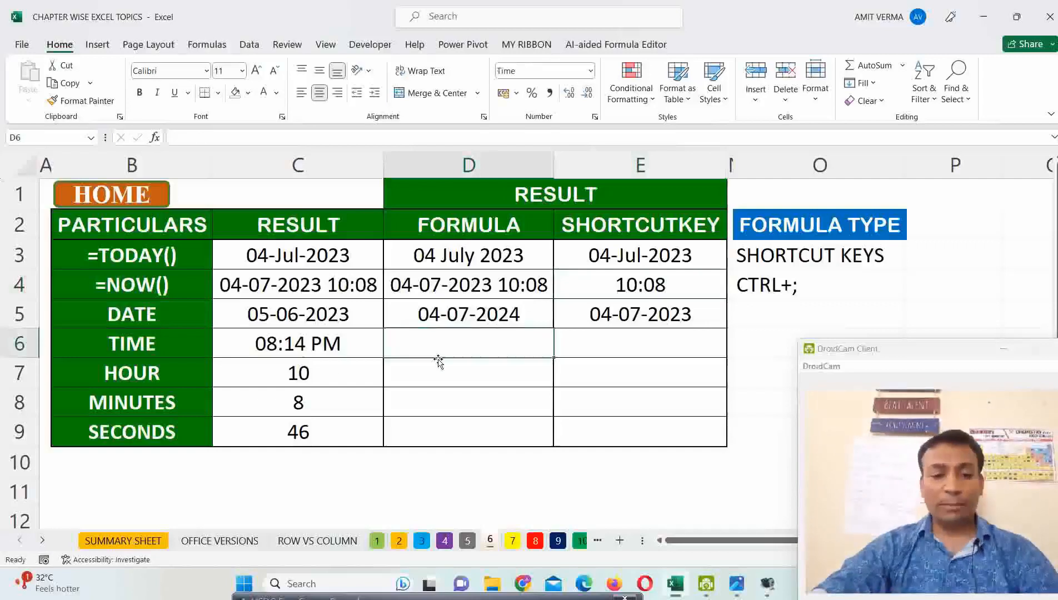
text(=TIME()
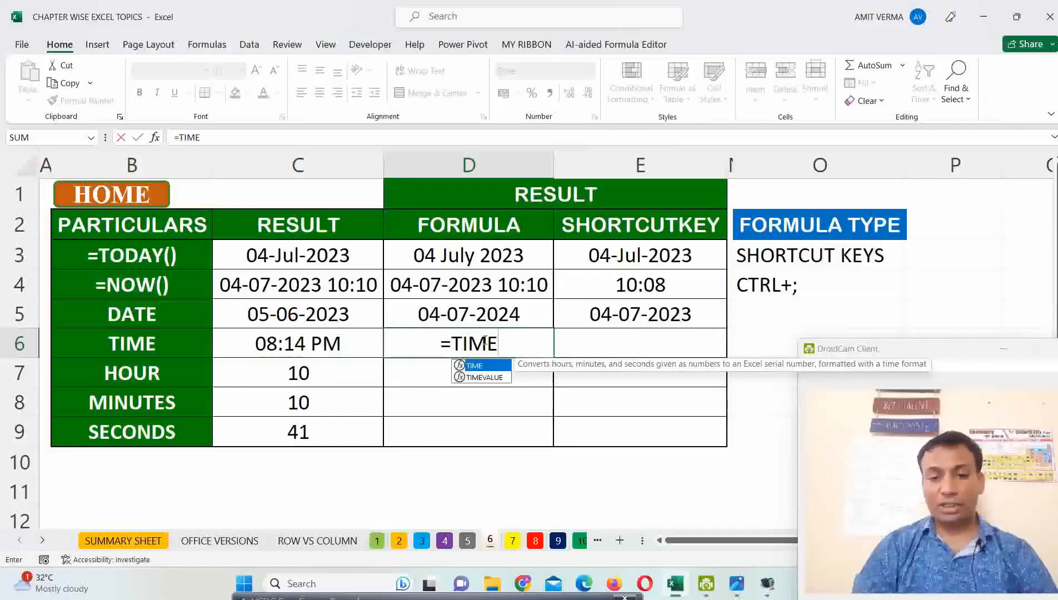
text(()
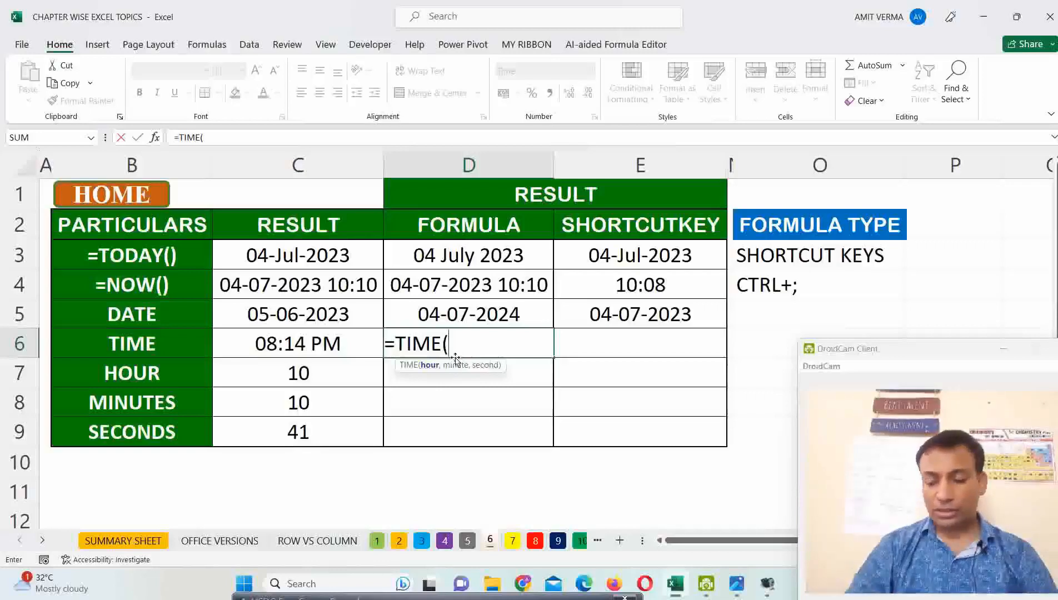
text(10)
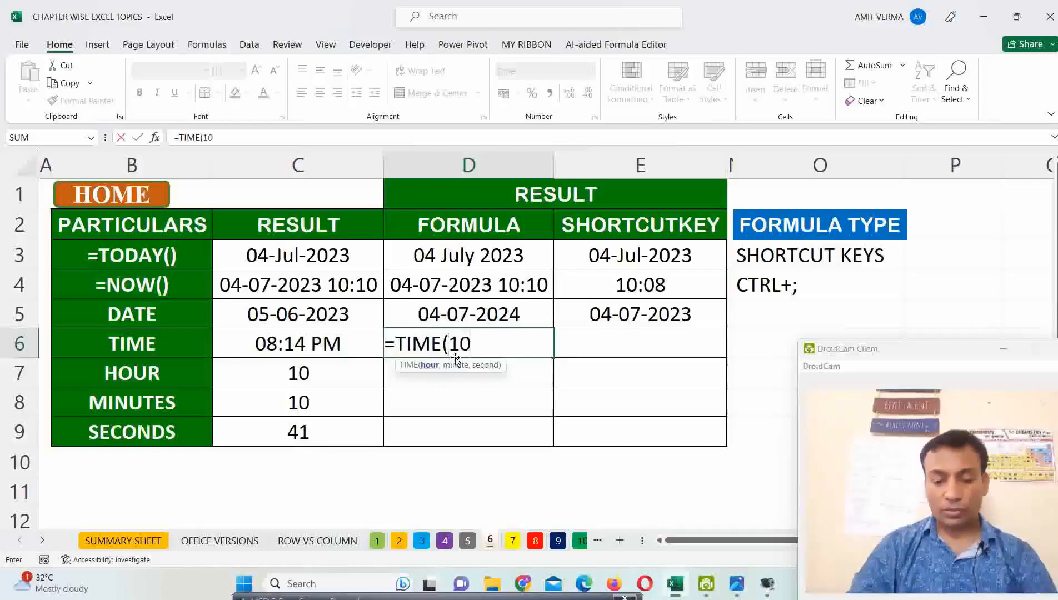
text(,)
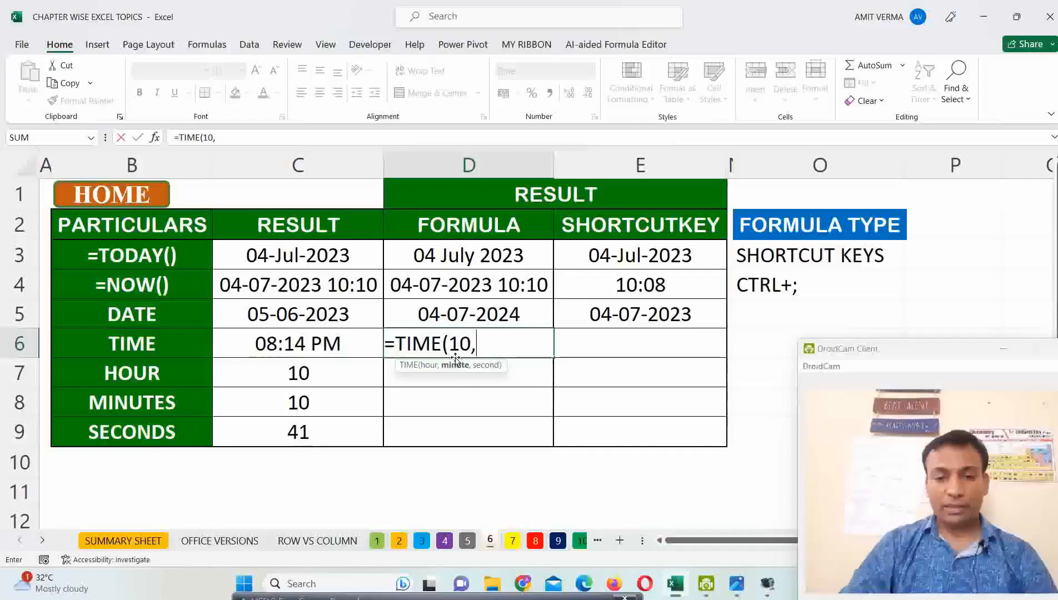
text(10,)
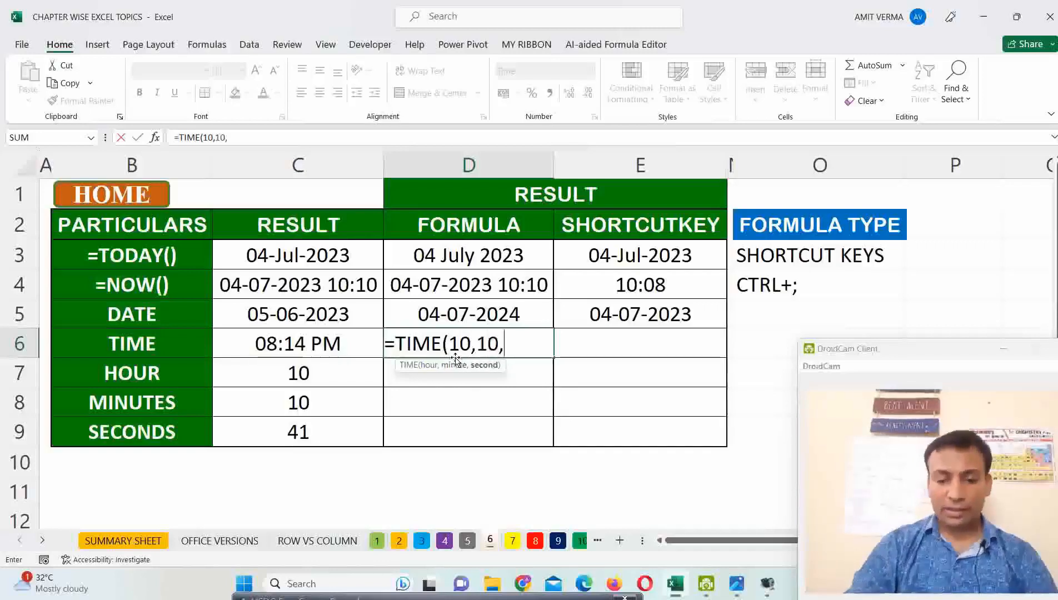
text(35)
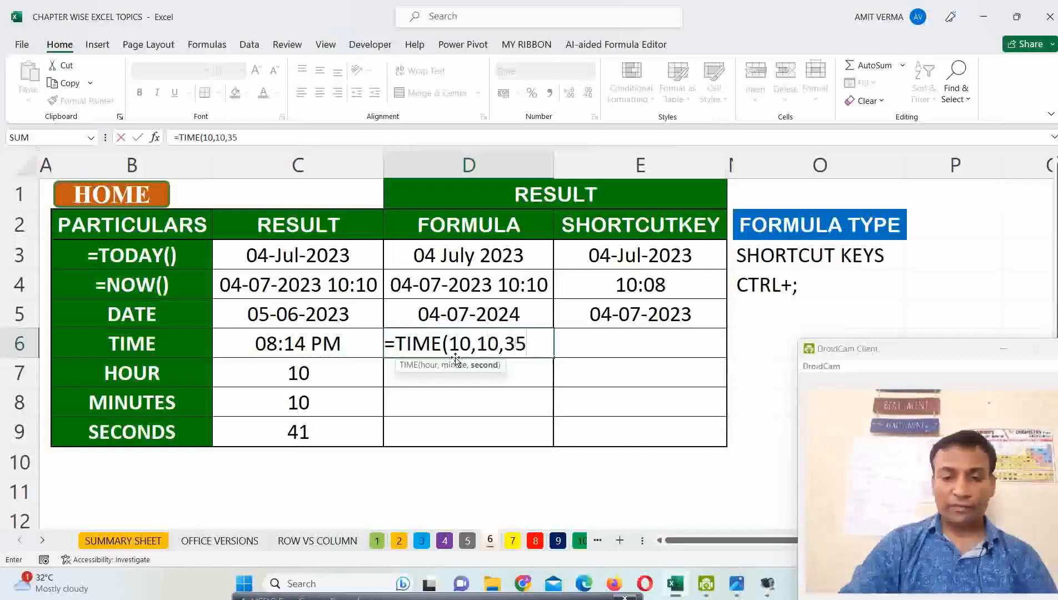
text())
key(Return)
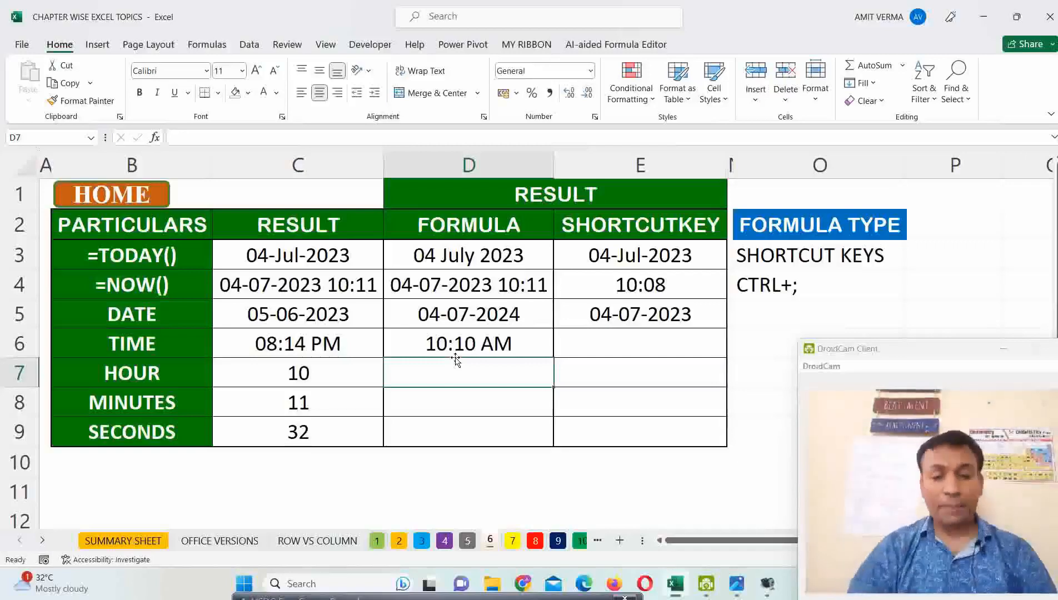
- Copy the static time from E4 into cell E6 of the TIME row
click(651, 293)
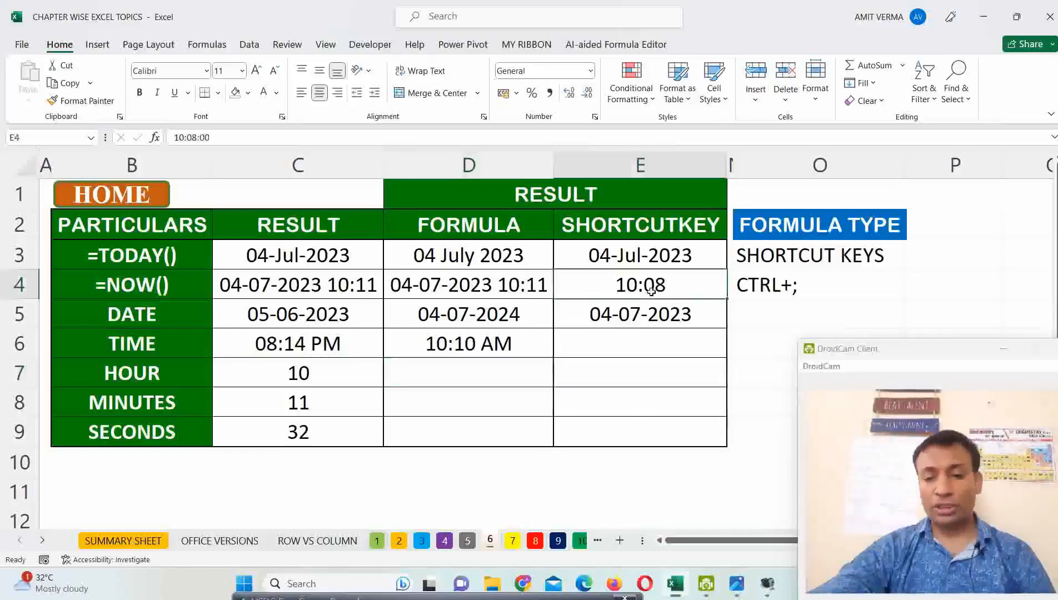
key(ctrl+c)
click(654, 340)
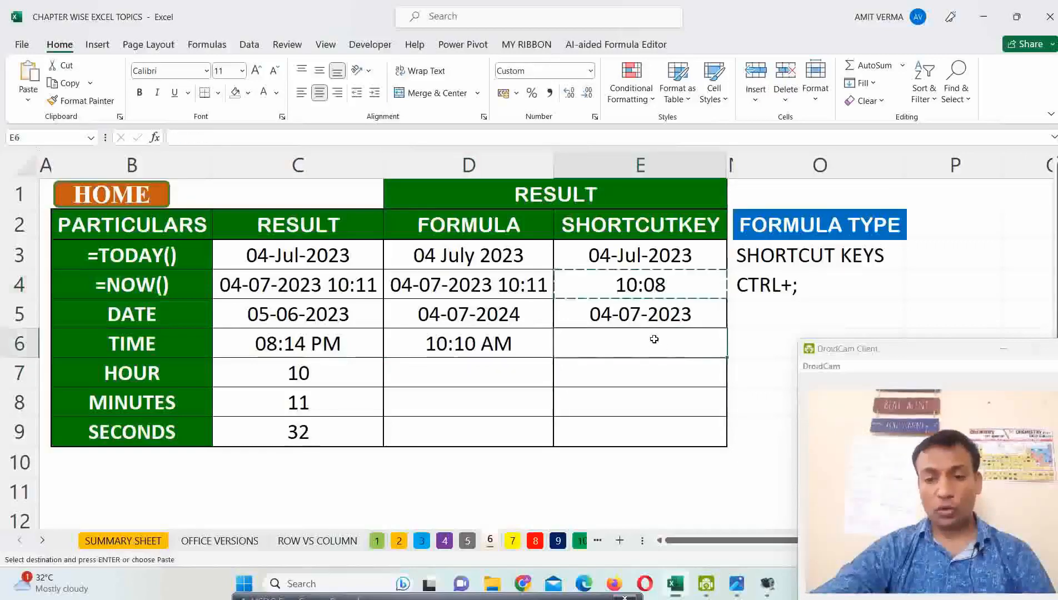
key(ctrl+v)
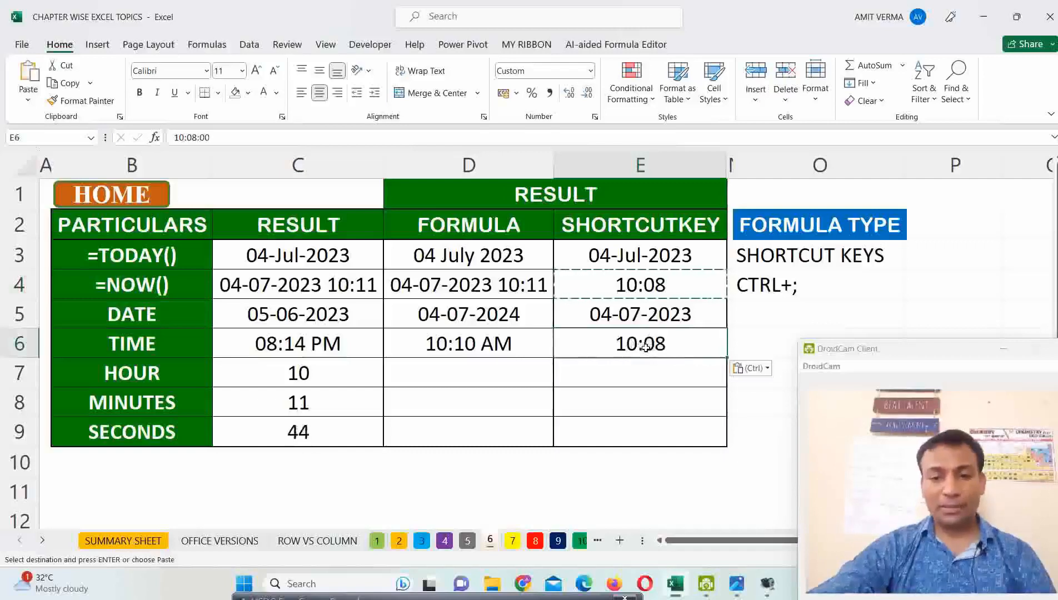
- Inspect the NOW formula in D4 and leave it without changes
click(515, 288)
drag(209, 137, 167, 134)
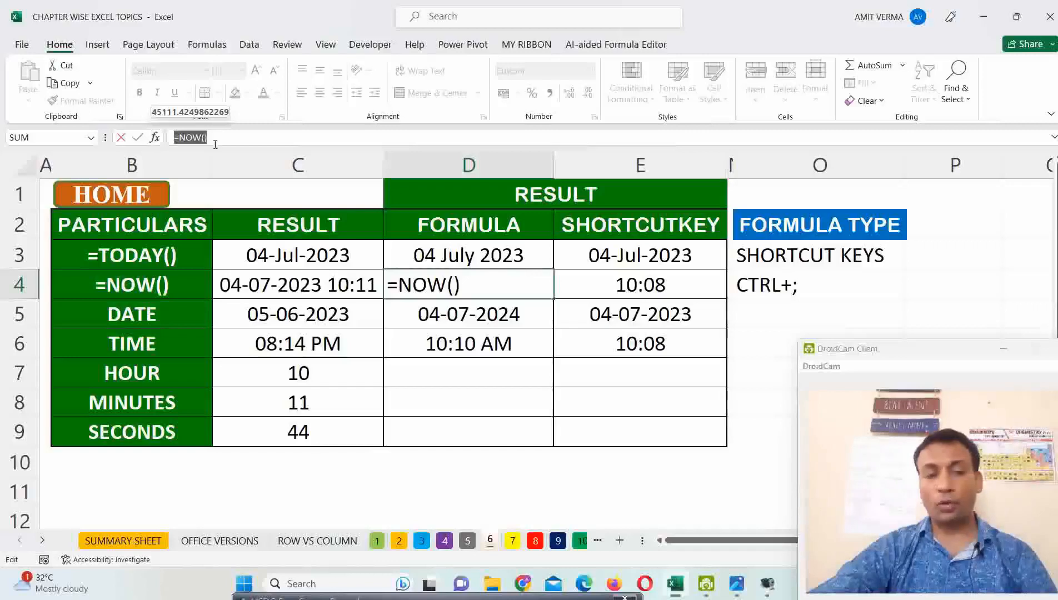
click(651, 289)
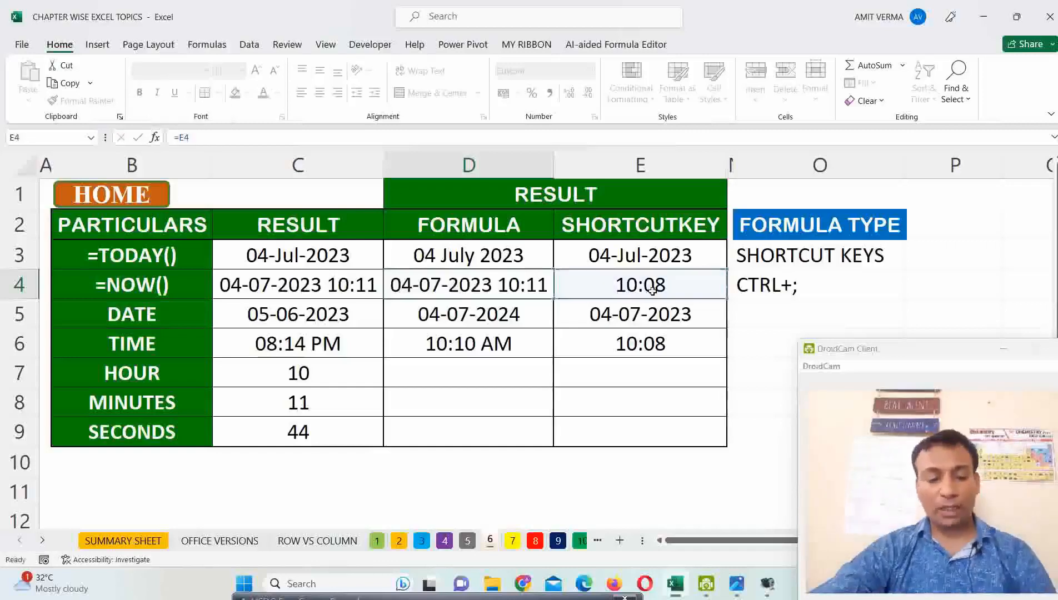
key(Escape)
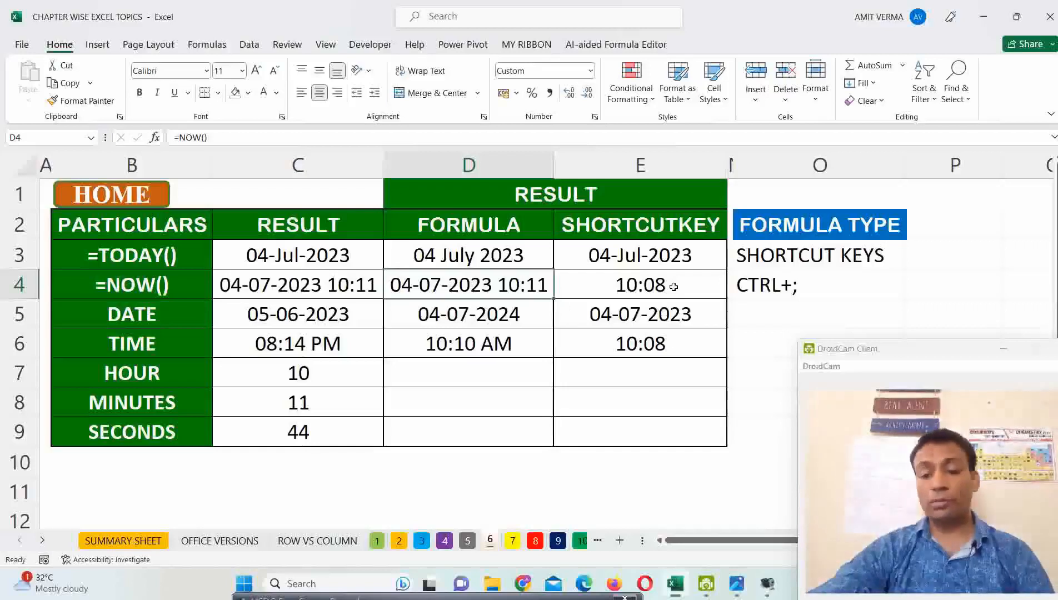
- Enter the formula =HOUR(D4) in cell D7 to extract the hour from the NOW result
click(457, 375)
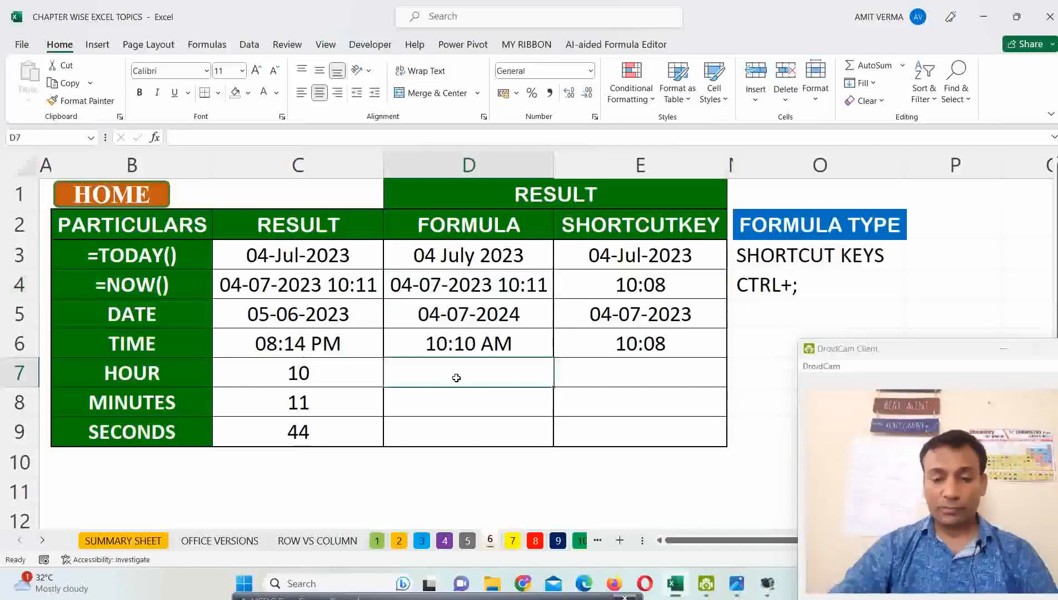
key(Left)
click(456, 378)
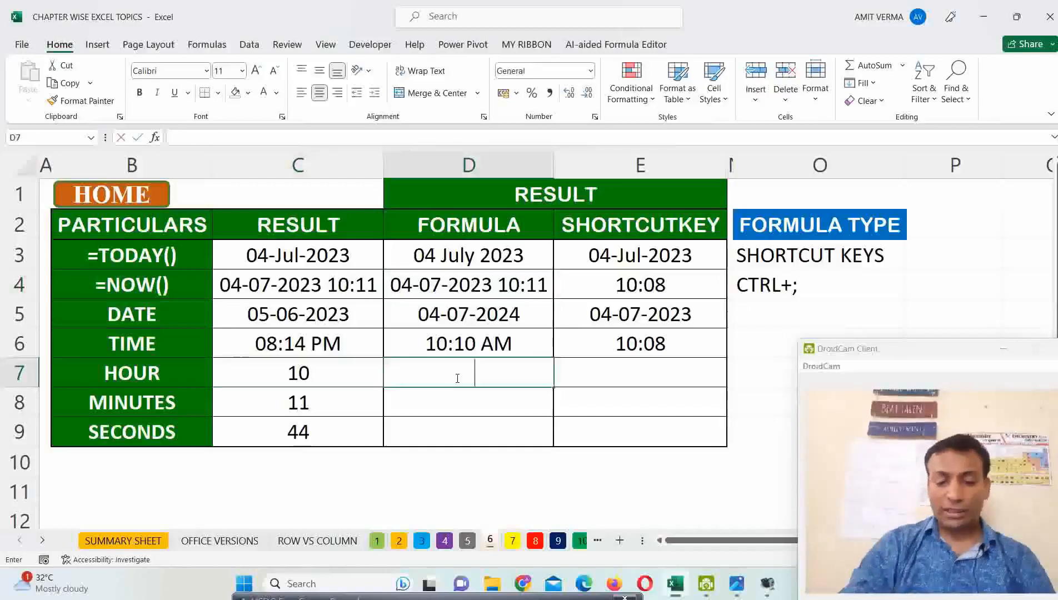
text(=HOURS)
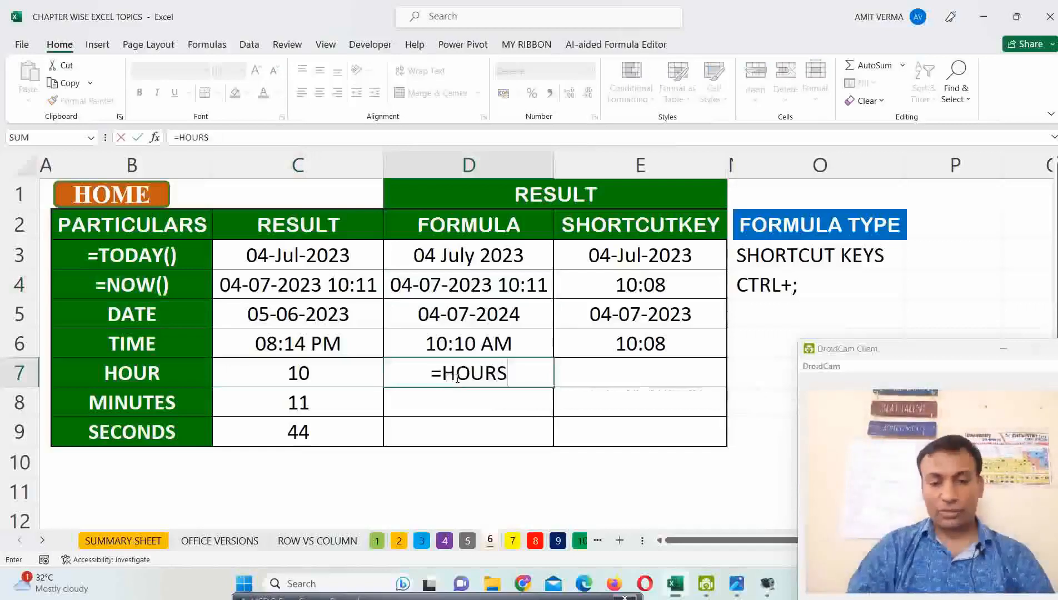
key(BackSpace)
text(()
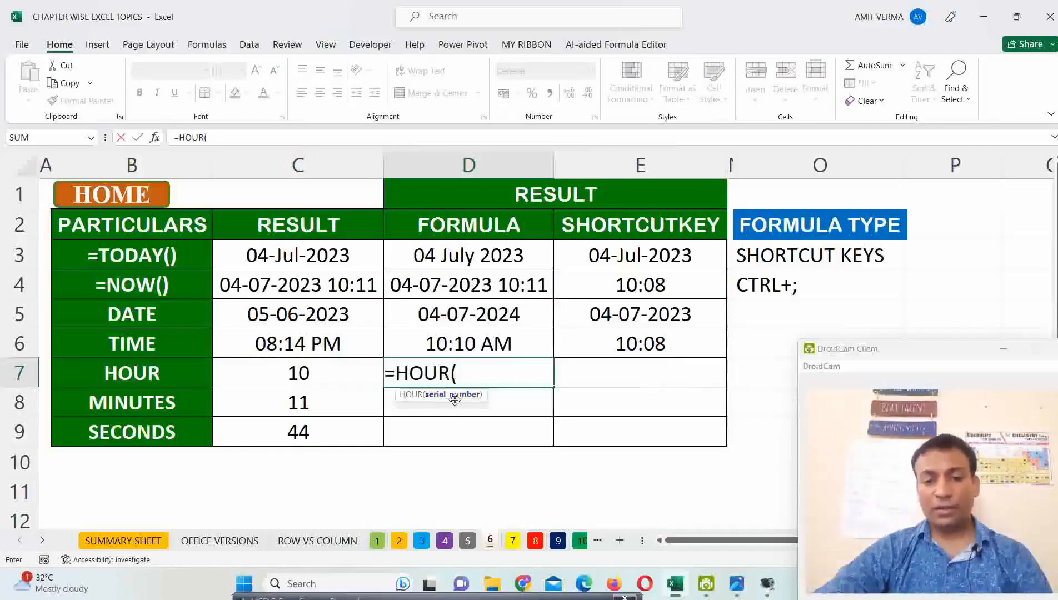
click(493, 293)
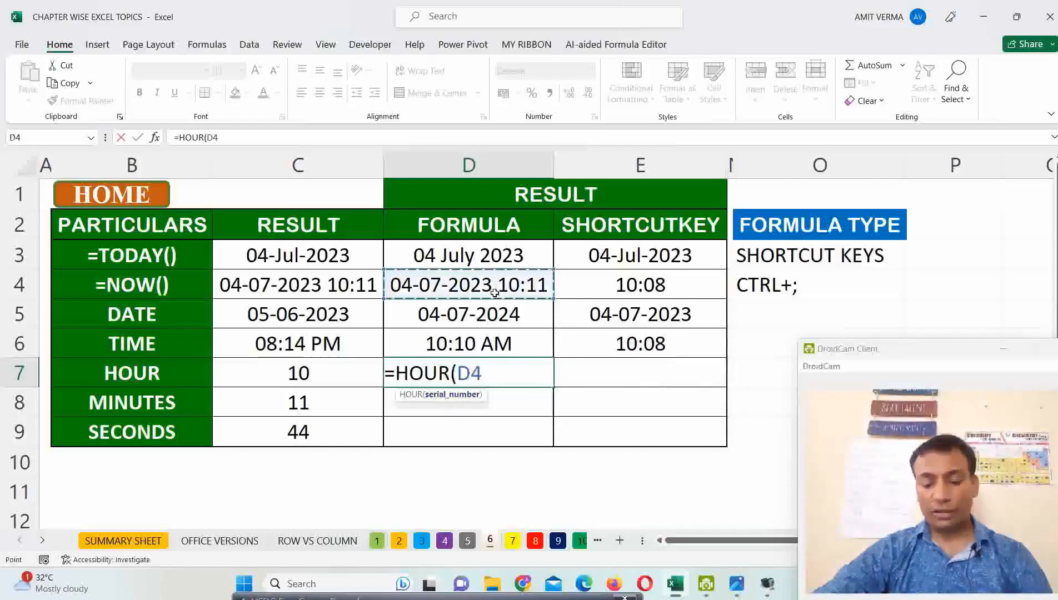
text(0)
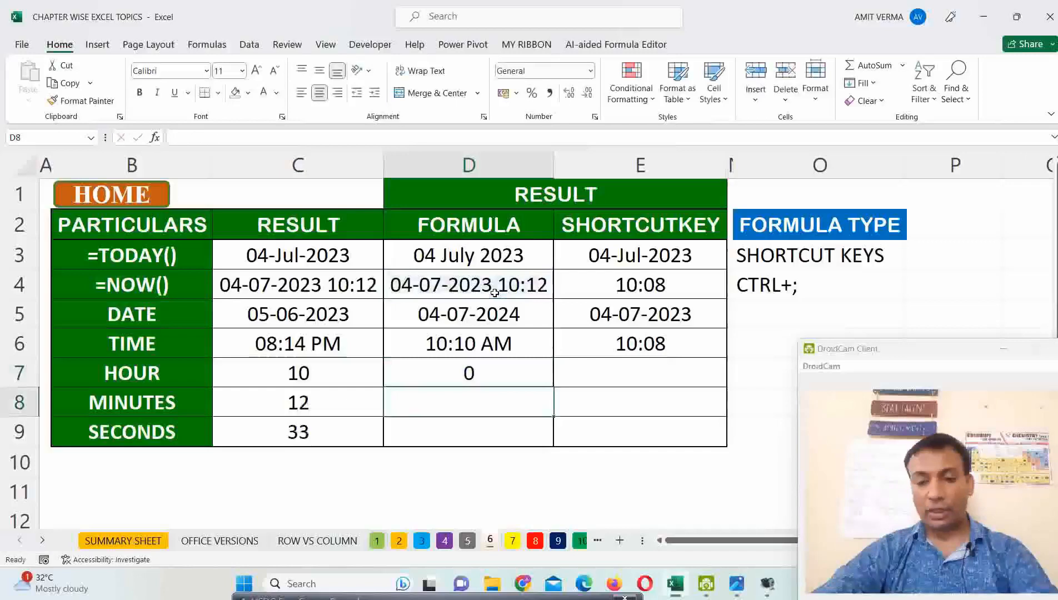
double_click(517, 373)
key(Return)
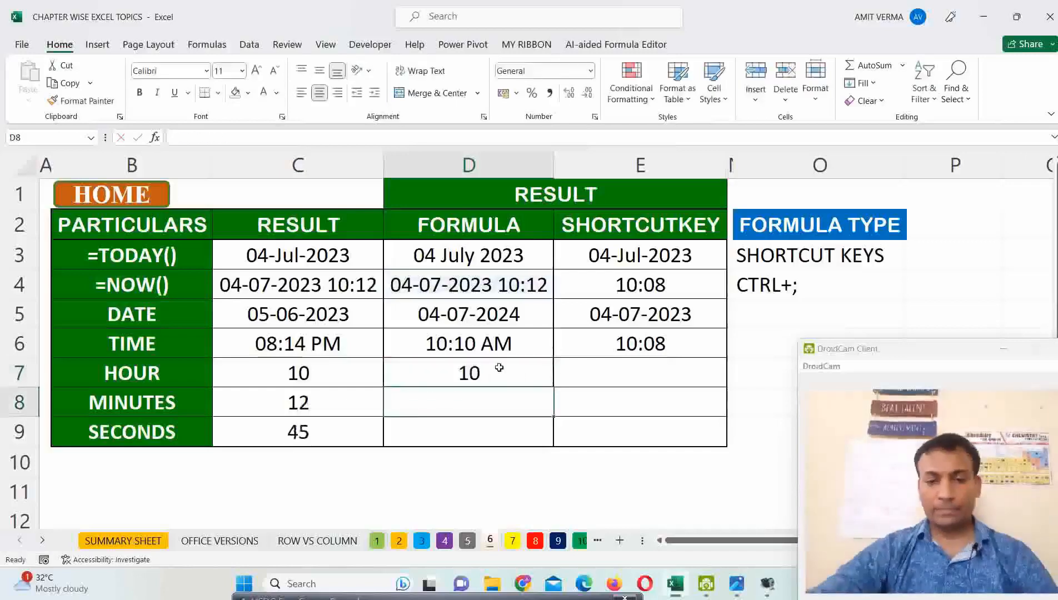
- Review which cell the HOUR formula in D7 refers to, then highlight the whole of column D
click(495, 373)
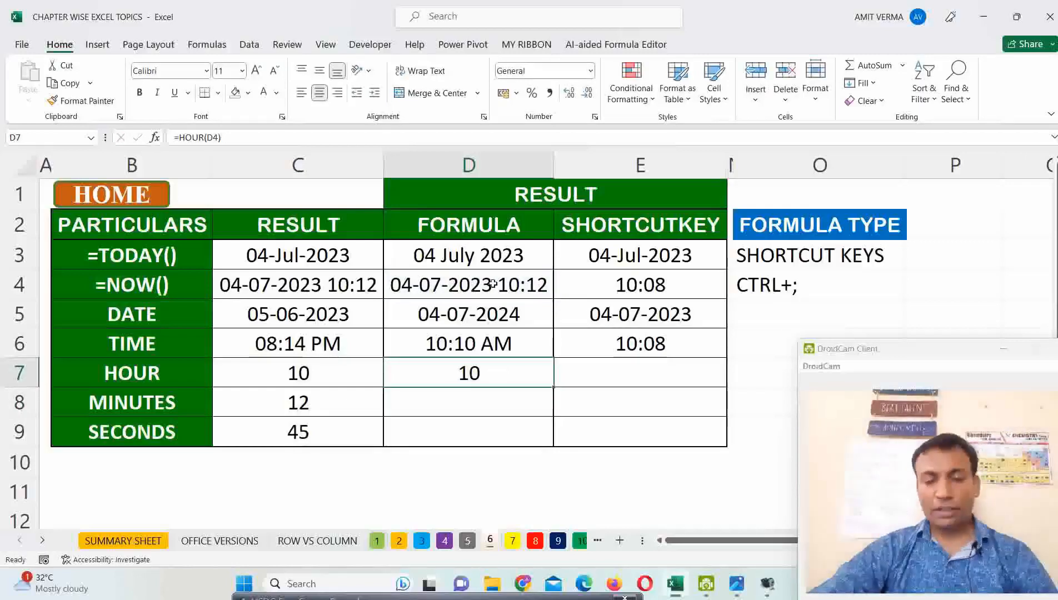
double_click(494, 378)
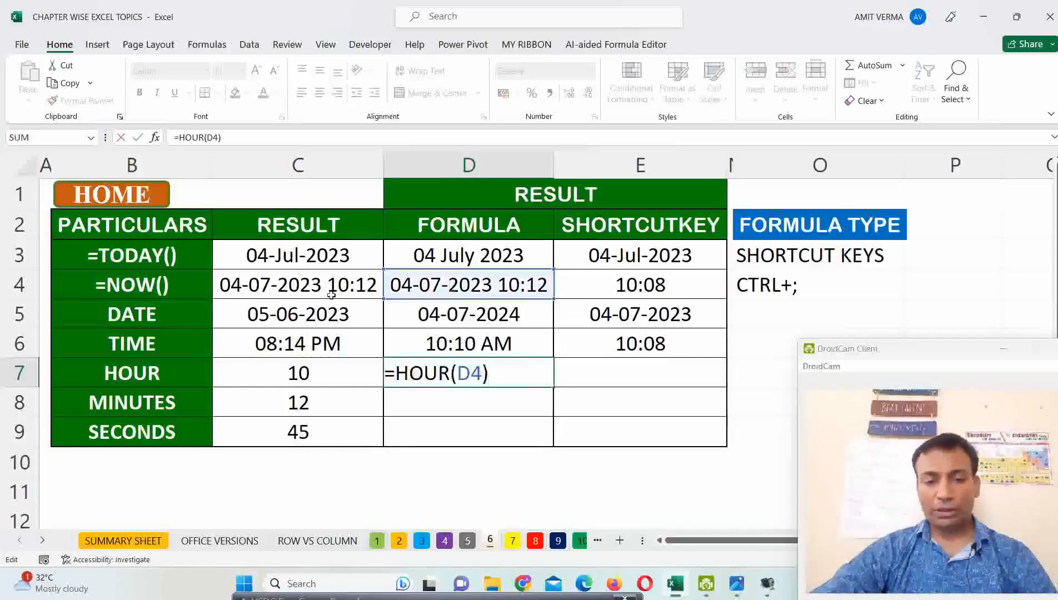
click(467, 165)
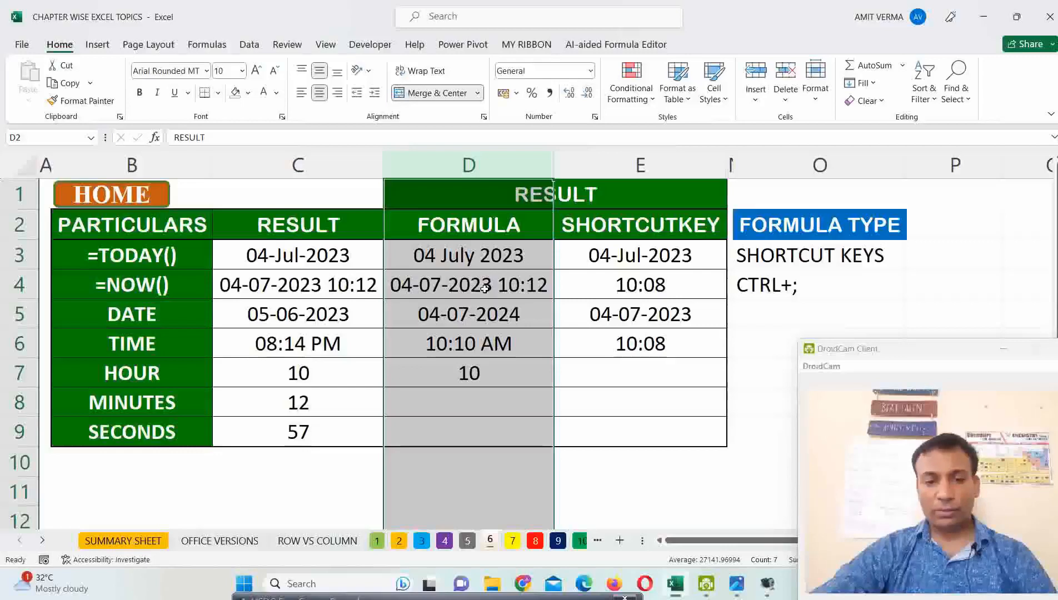
- Inspect the HOUR formula in D7 and its reference to the NOW result, leaving the formula unchanged
click(485, 288)
double_click(484, 373)
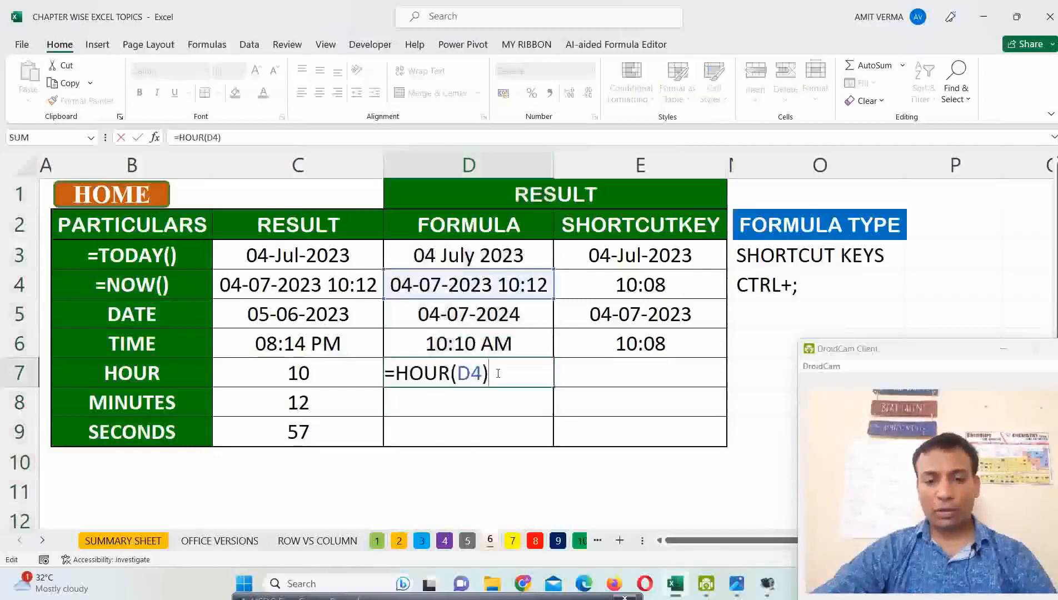
key(Return)
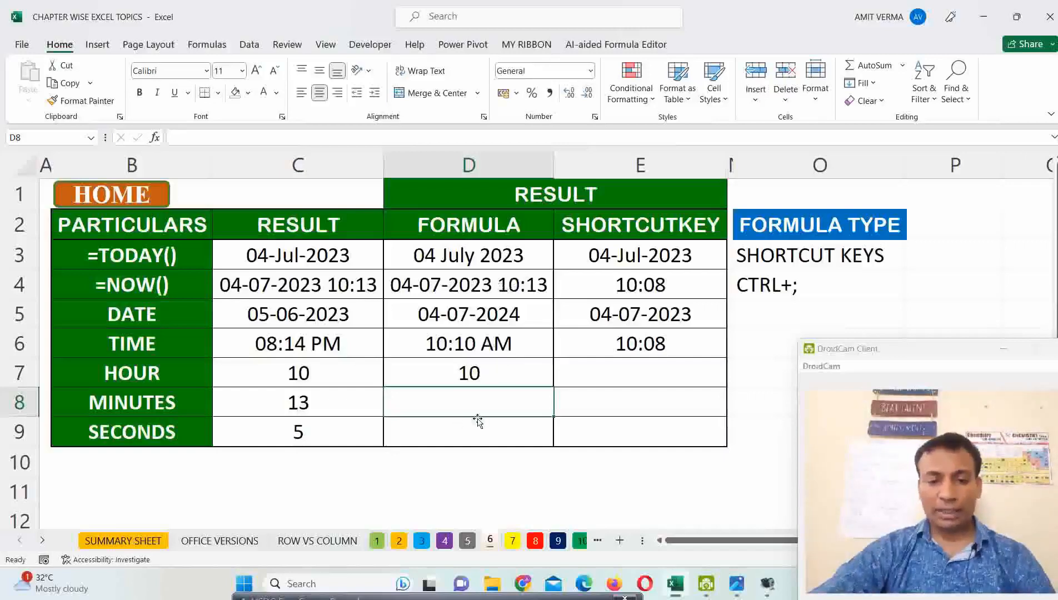
- Enter the formula =MINUTE(D4) in cell D8 to extract the minutes from the NOW result
double_click(471, 399)
text(=)
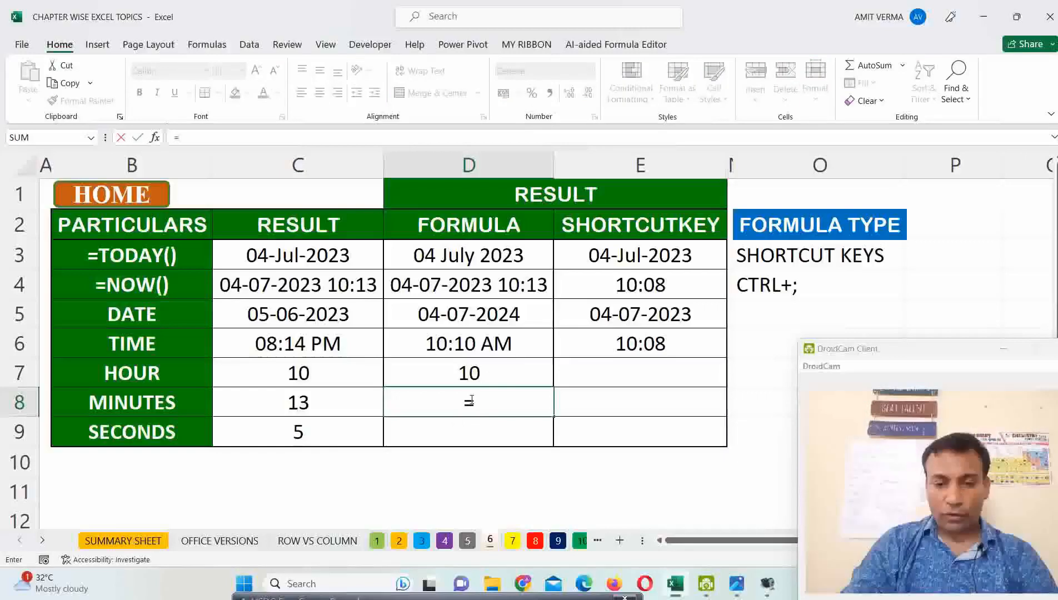
text(MII)
key(BackSpace)
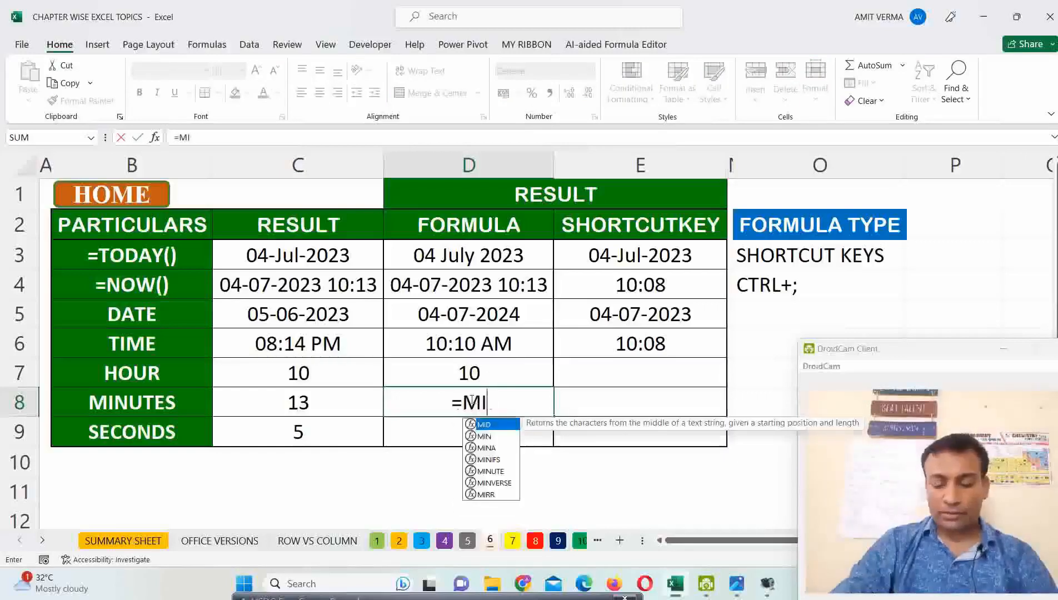
text(N)
key(Down)
key(Down)
key(Down)
key(Tab)
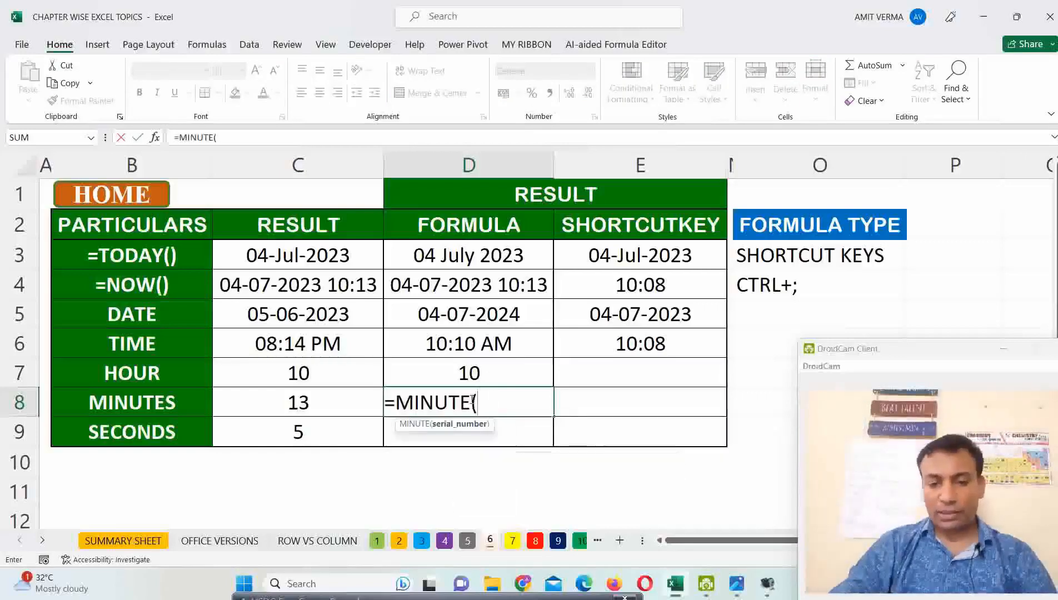
click(510, 284)
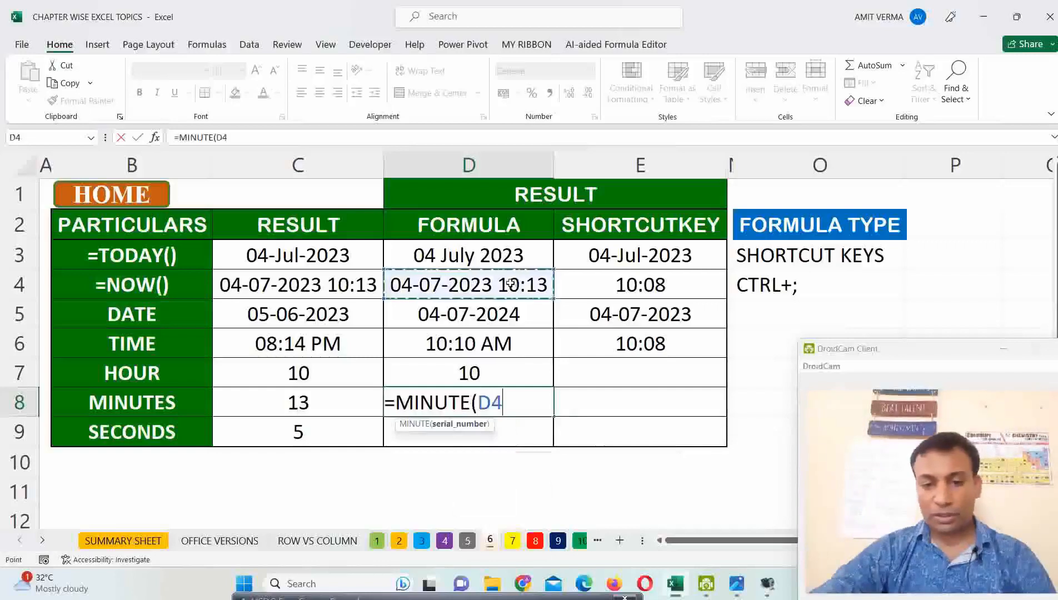
text(0)
key(BackSpace)
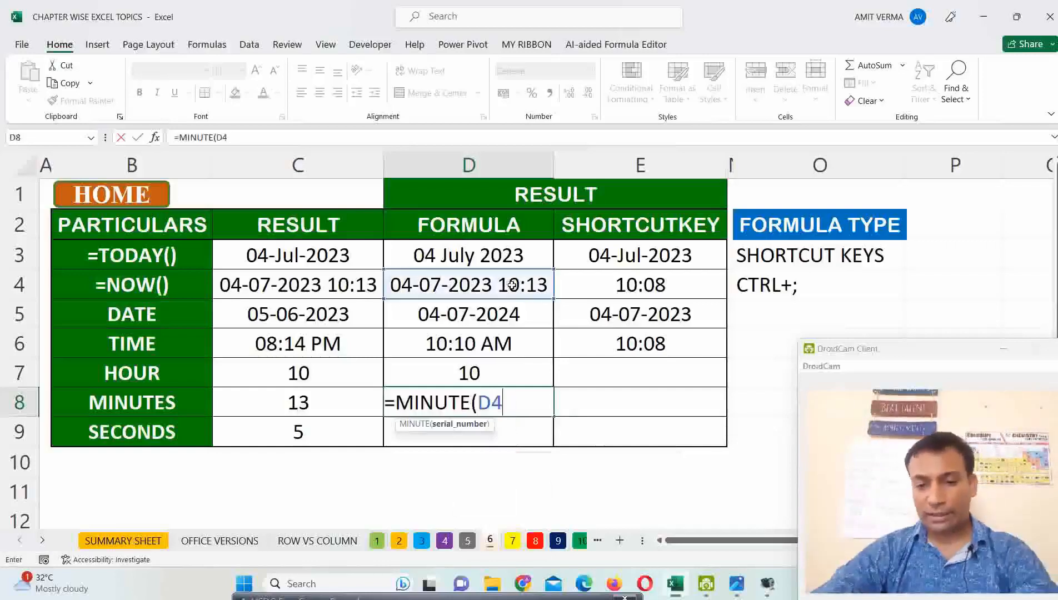
key(Return)
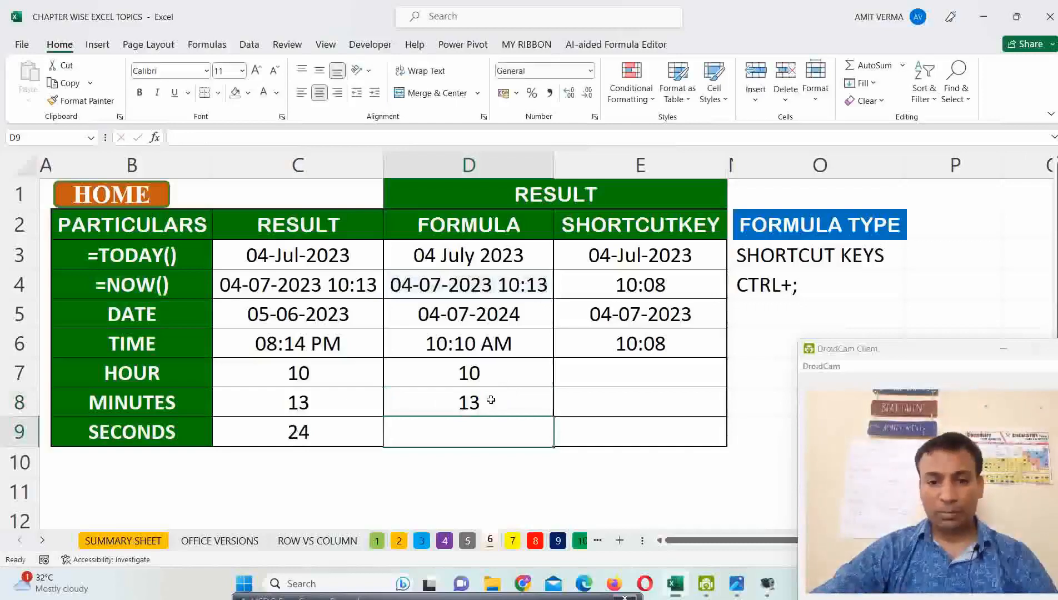
- Enter the formula =SECOND(D4) in cell D9 to extract the seconds from the NOW result
text(=SECO)
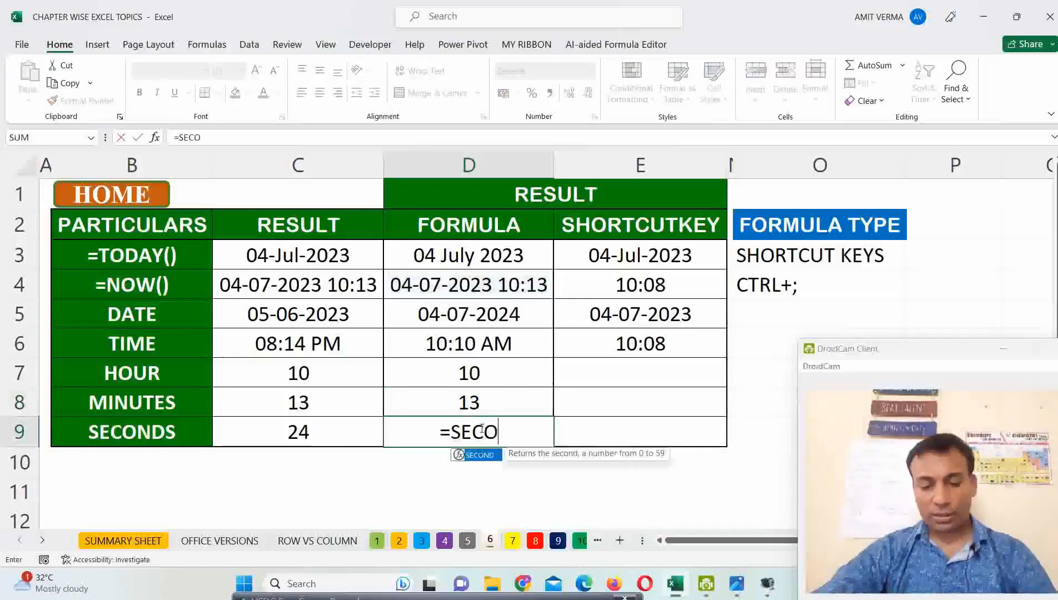
key(Tab)
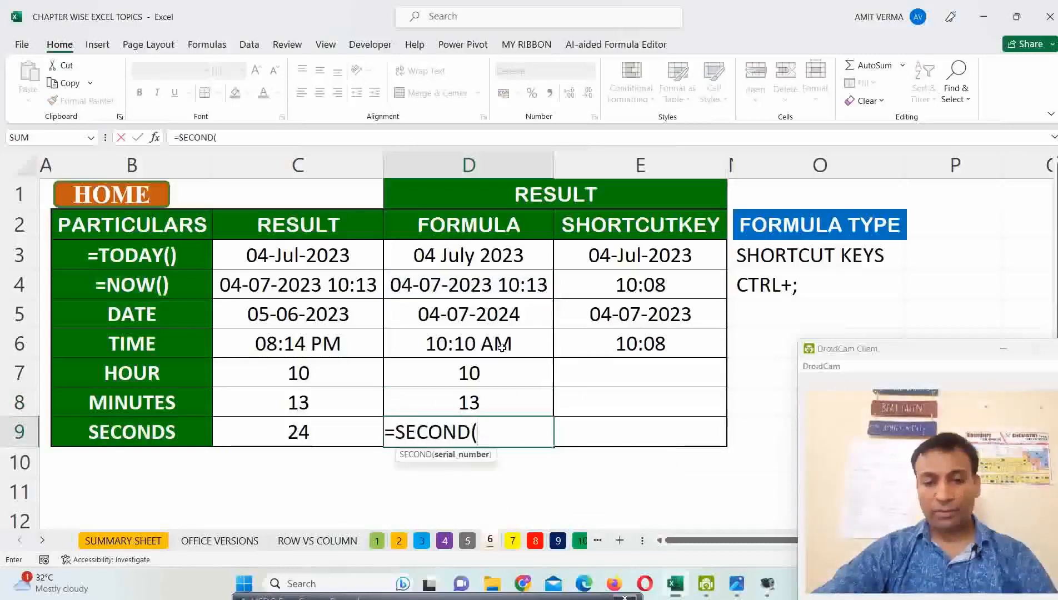
click(504, 289)
key(Return)
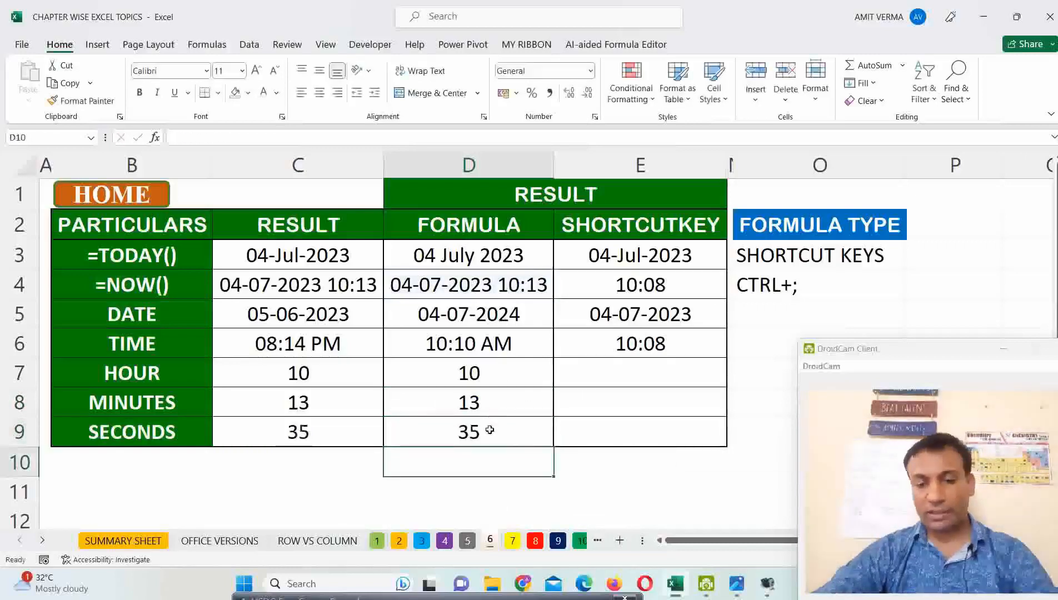
- Review the hour, minute and second results in D7:D9 and the static time in E6
click(500, 368)
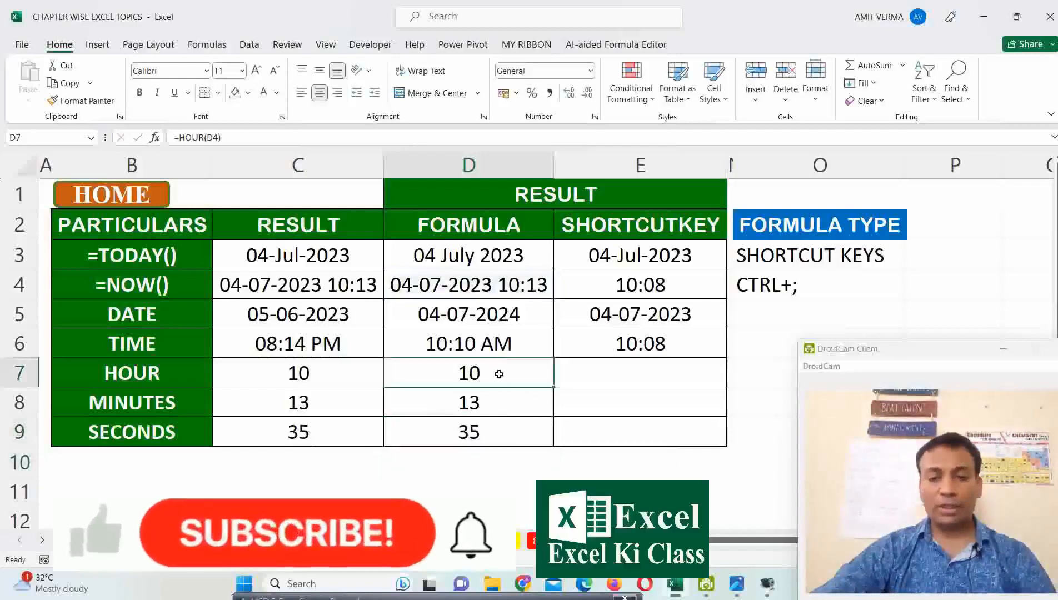
drag(499, 378, 496, 430)
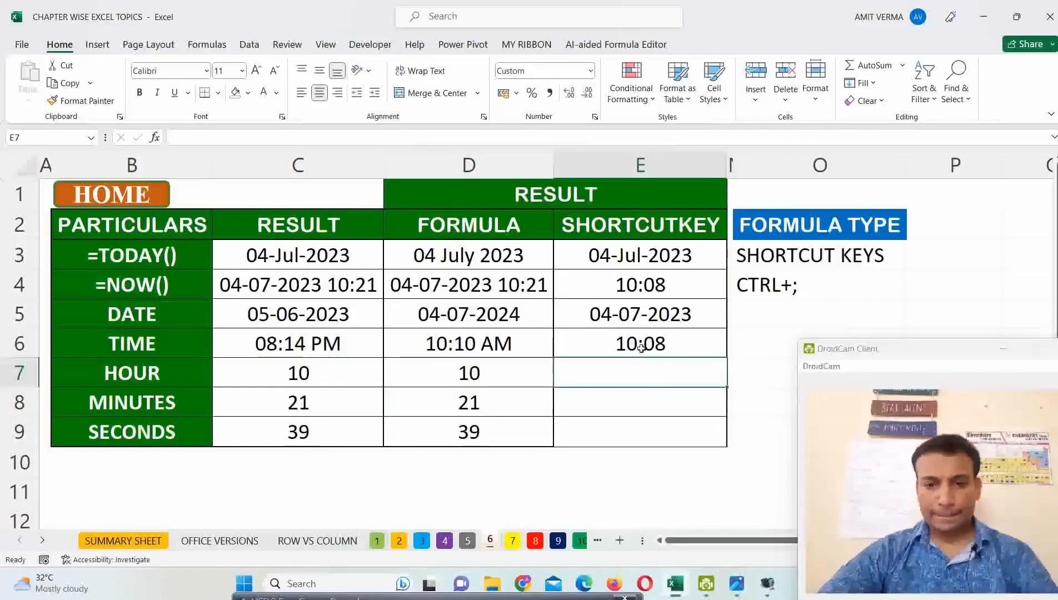
click(640, 349)
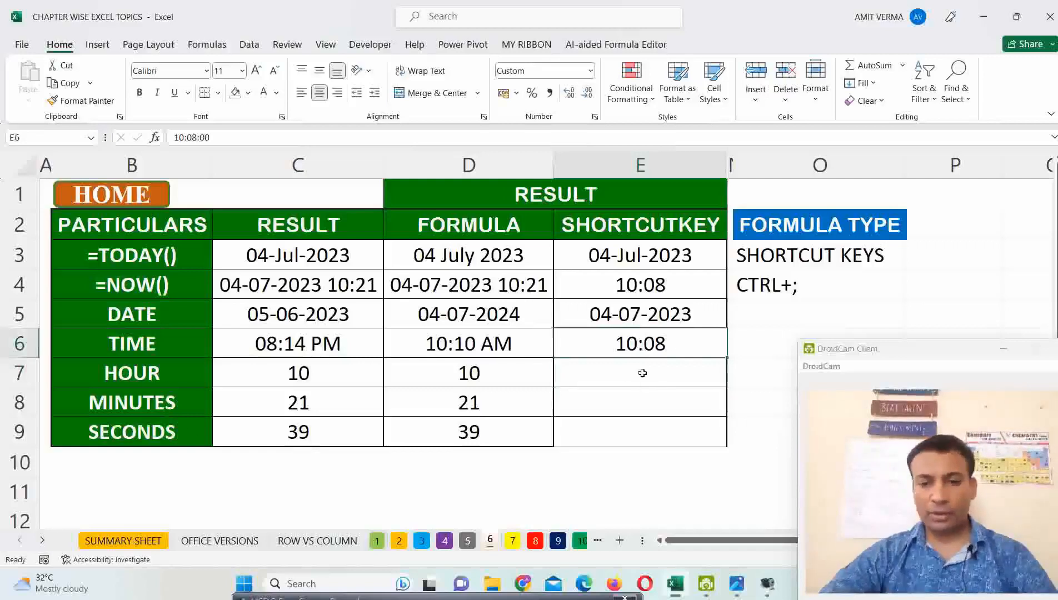
click(493, 370)
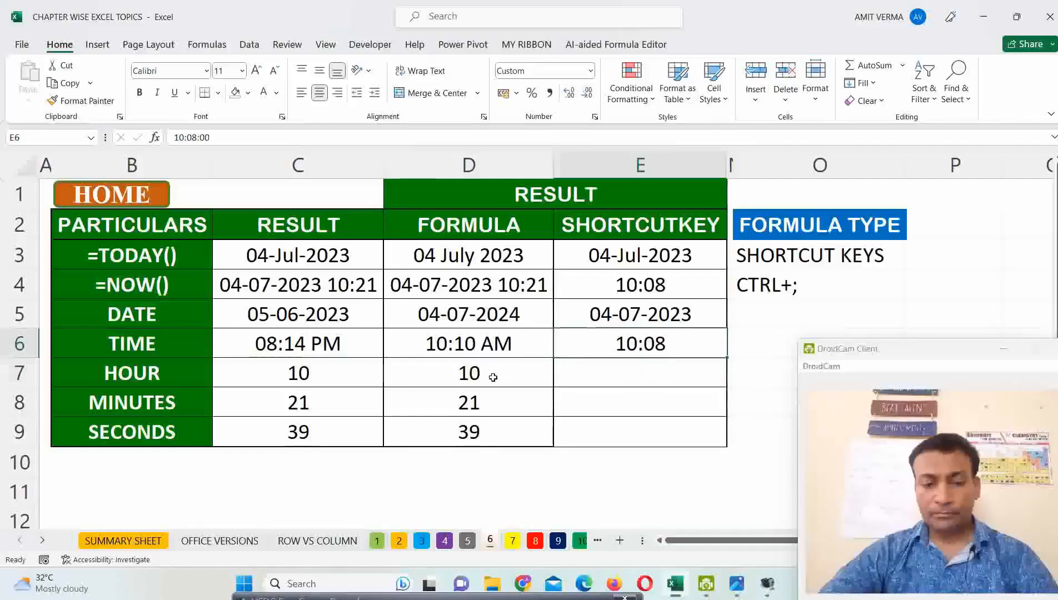
- Insert the current time 10:22 as a static value in cell E7 of the HOUR row
click(619, 376)
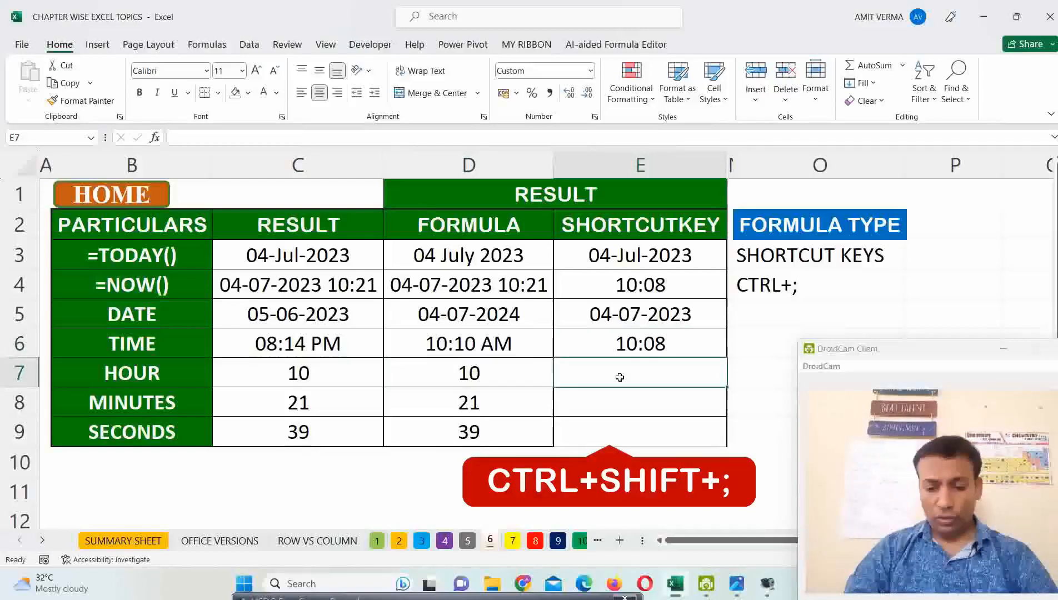
key(ctrl+shift+semicolon)
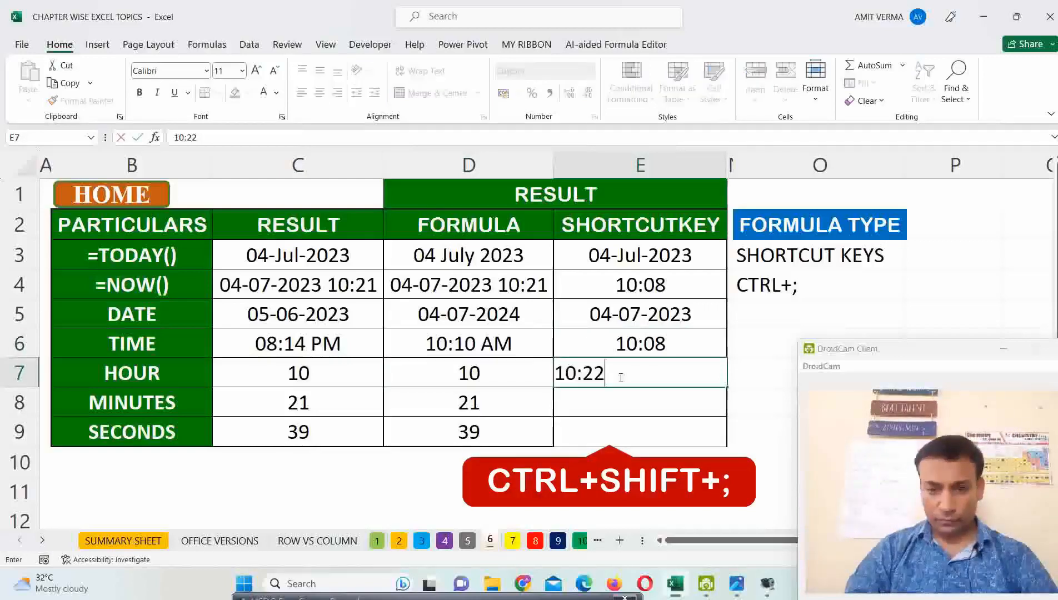
key(Return)
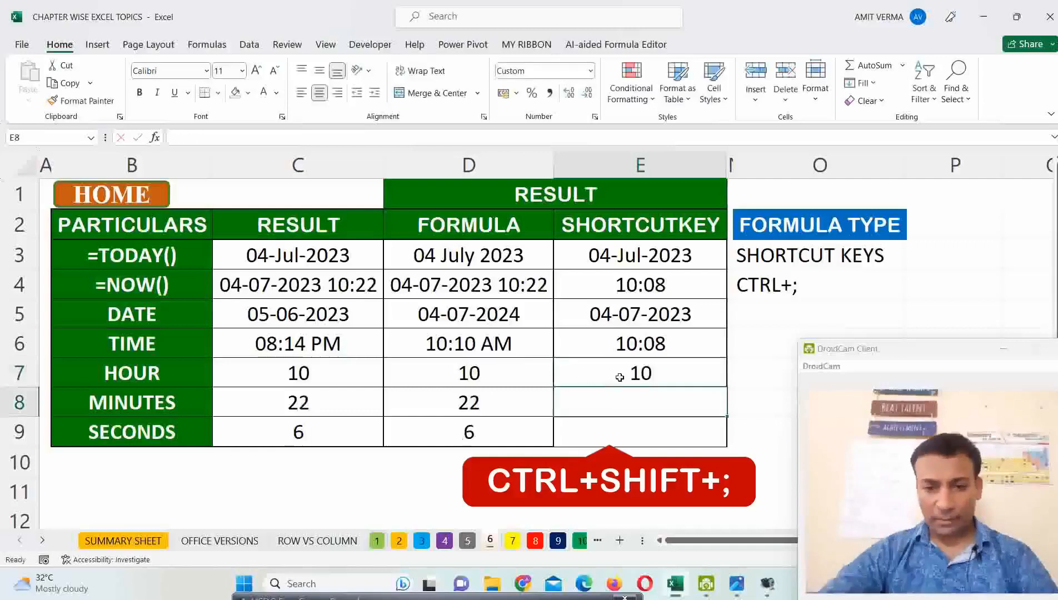
- Check the custom number format hh applied to cell E7 and keep it
click(640, 373)
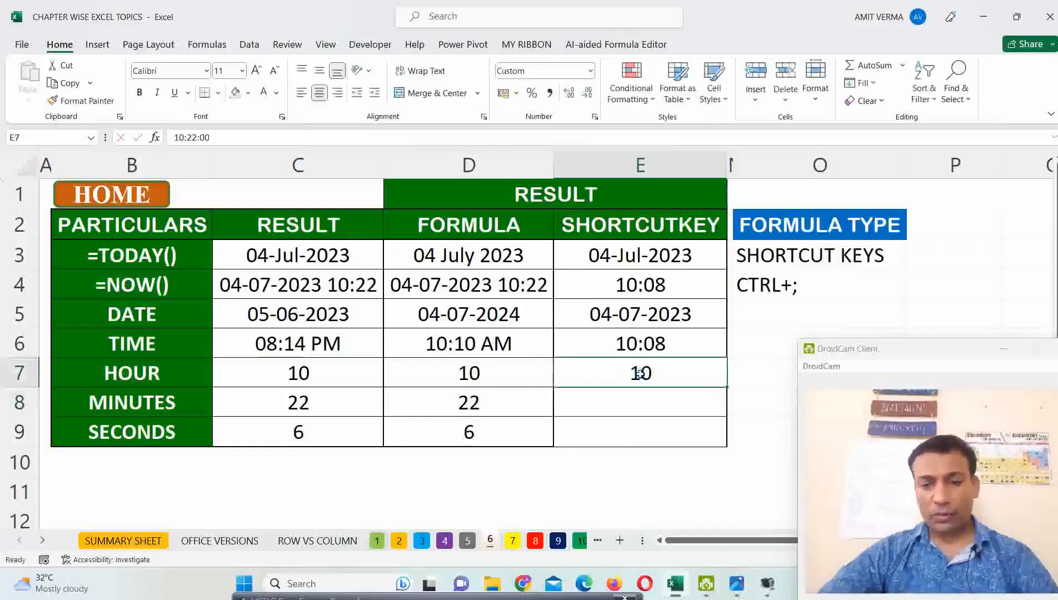
key(ctrl+1)
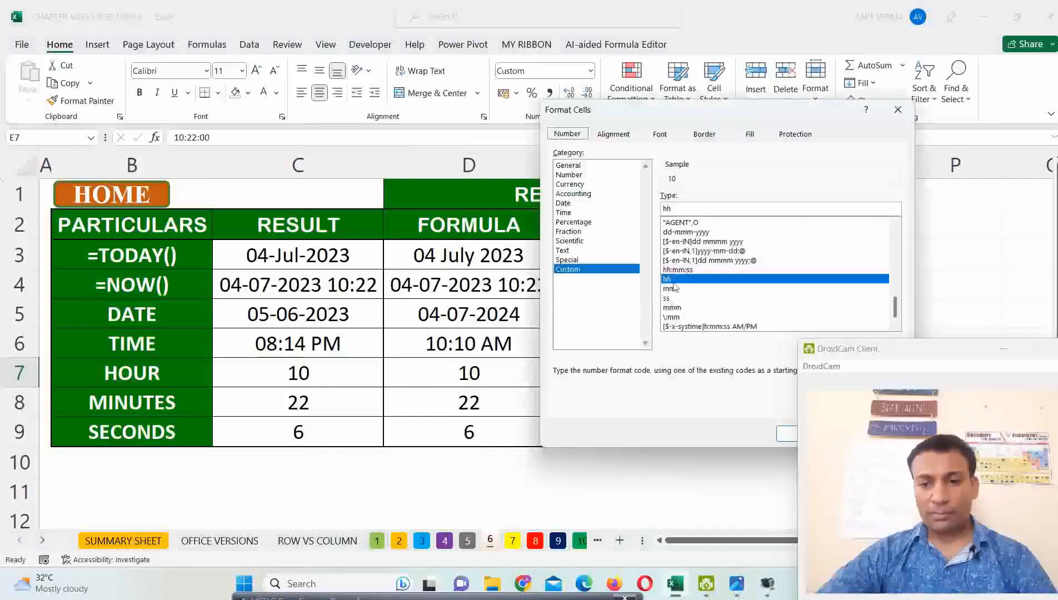
click(569, 275)
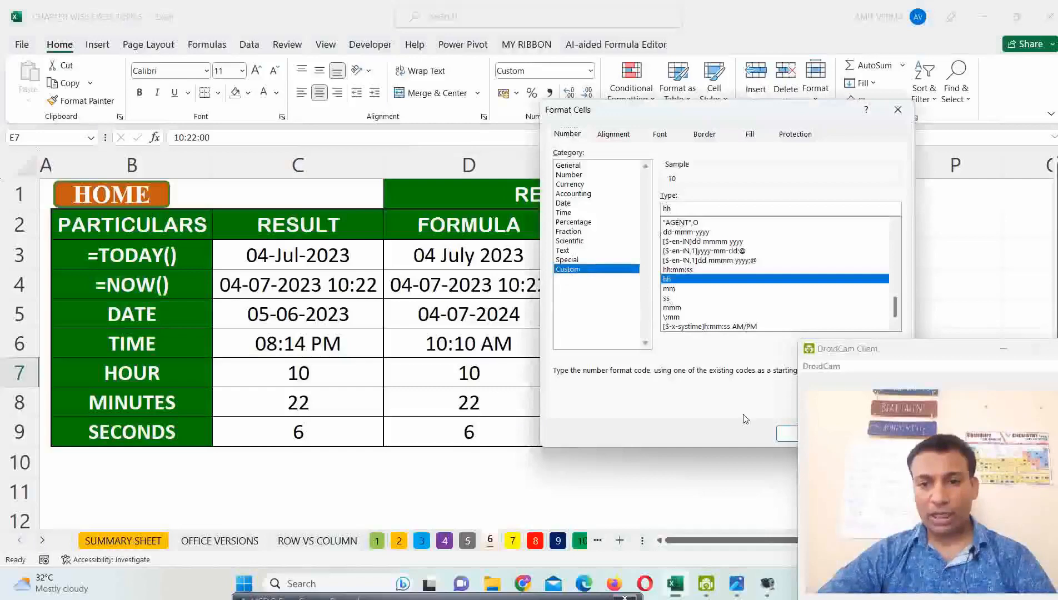
click(786, 435)
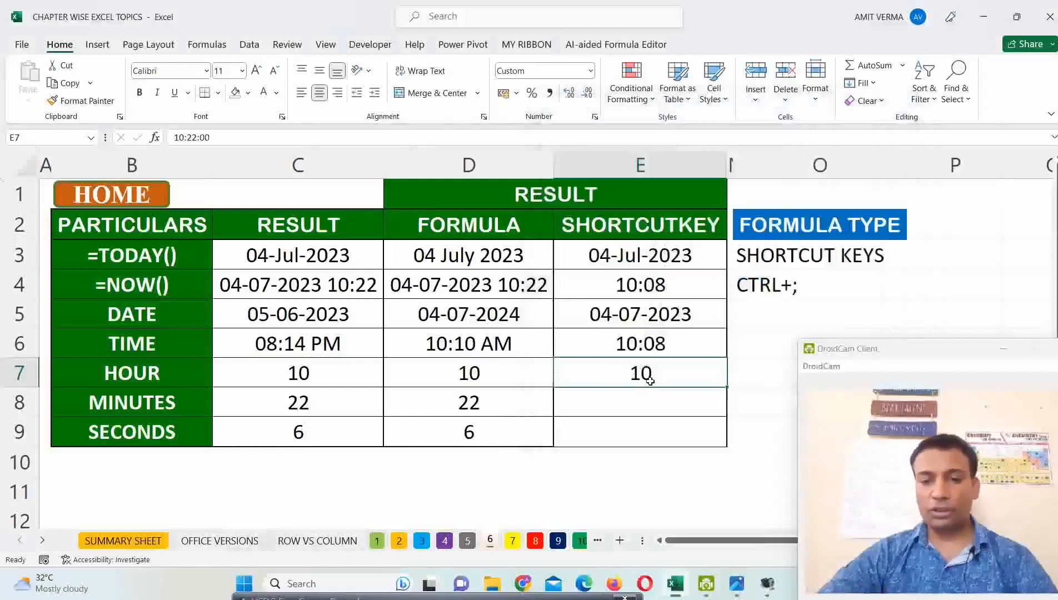
- Insert the current time 10:22 as a static value in cell E8 of the MINUTES row
click(647, 402)
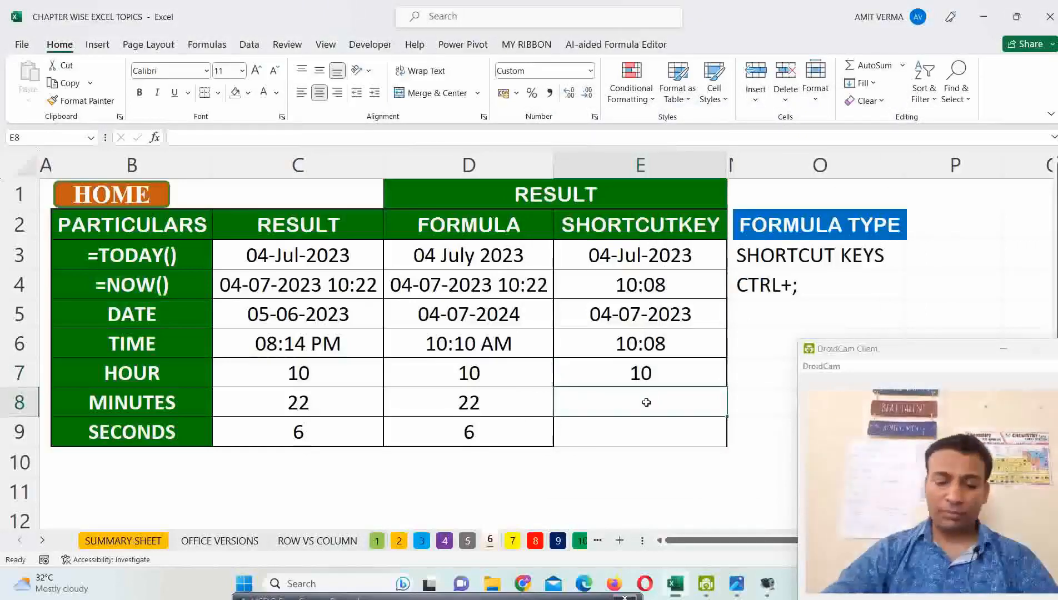
key(ctrl+shift+semicolon)
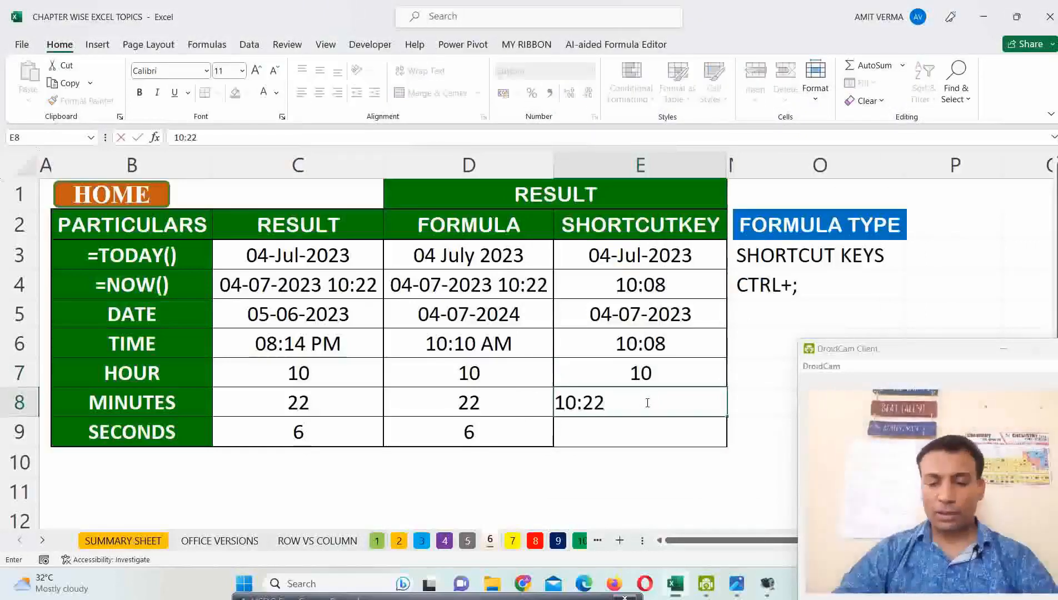
key(Return)
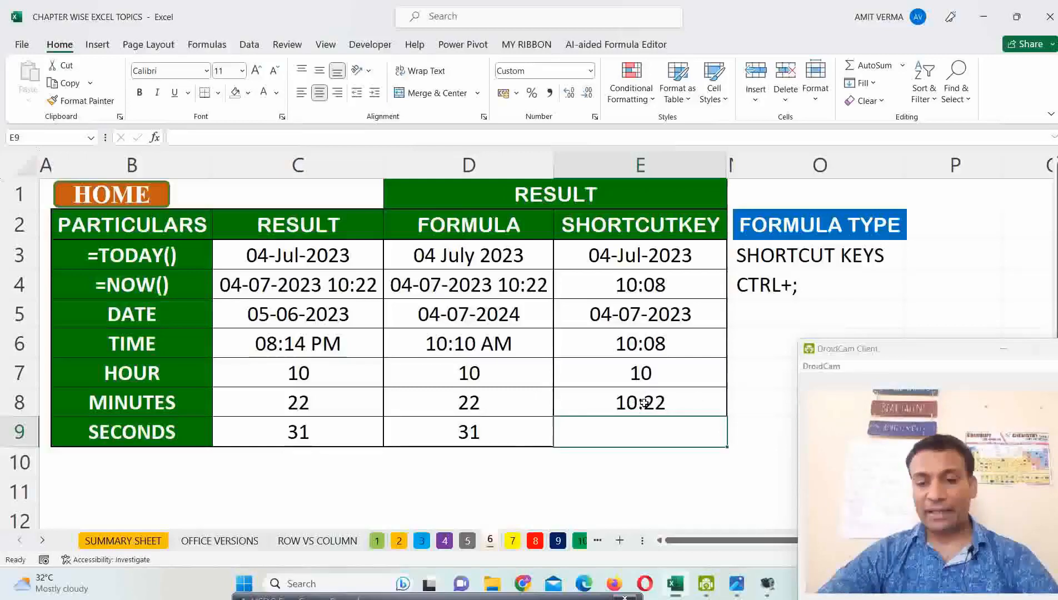
- Apply the custom number format MM to the empty cell E9 in the SECONDS row
key(ctrl+1)
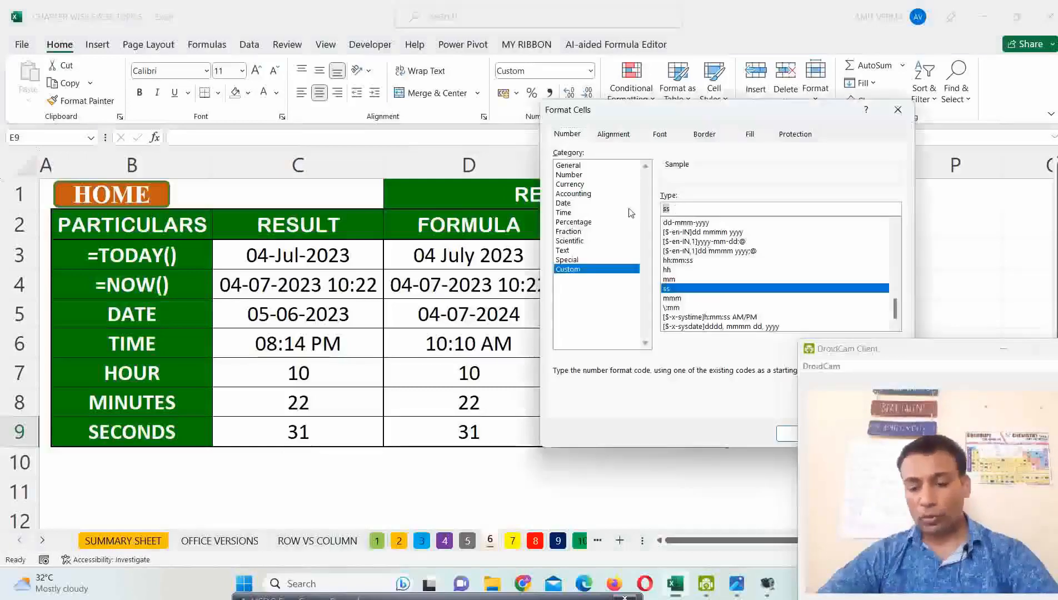
text(MM)
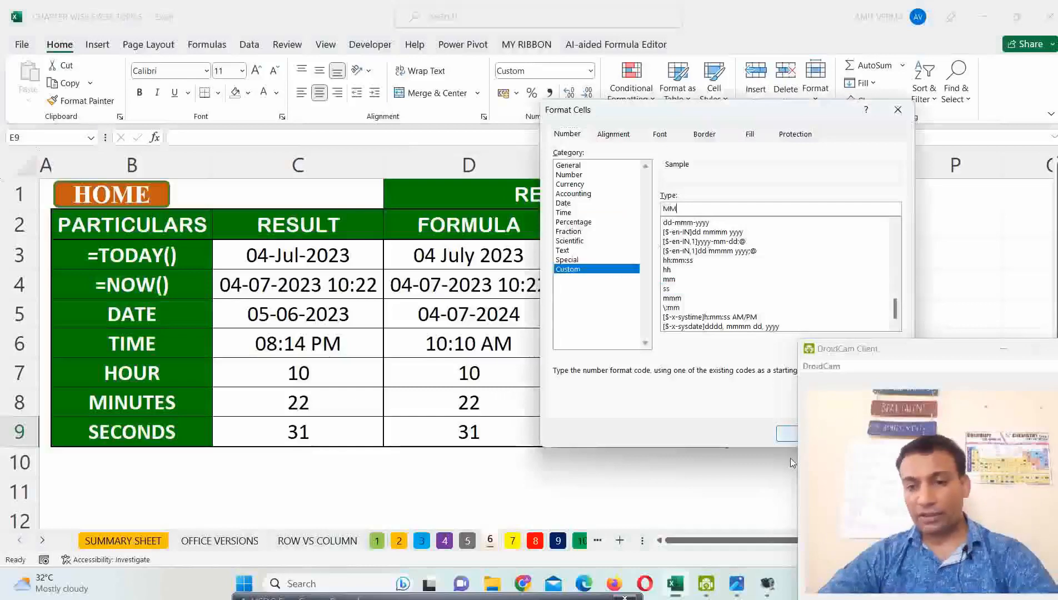
click(792, 438)
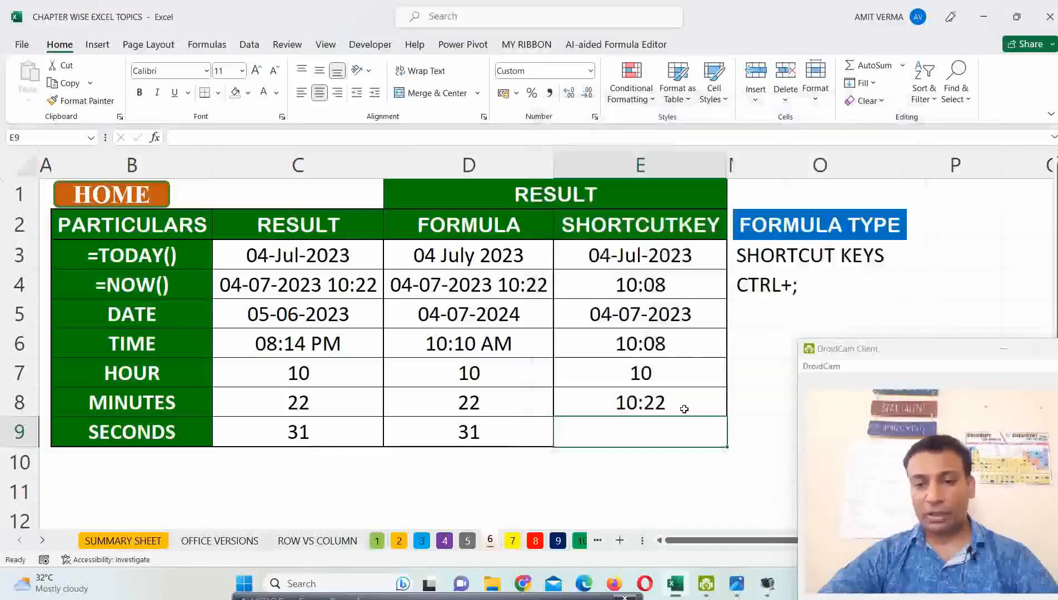
- Apply the custom number format MM to the static time in cell E8
click(679, 405)
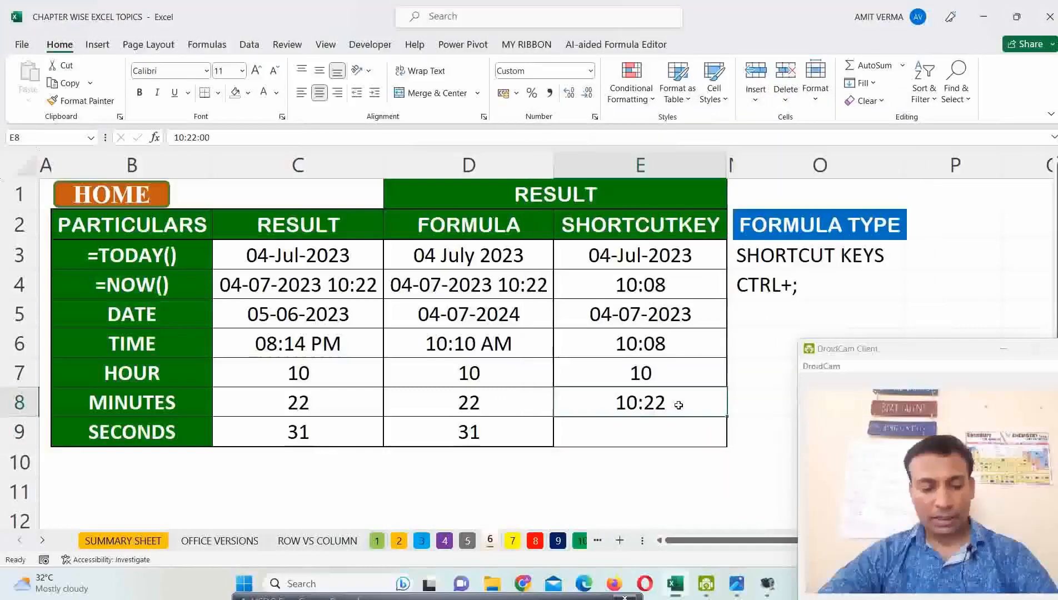
key(ctrl+1)
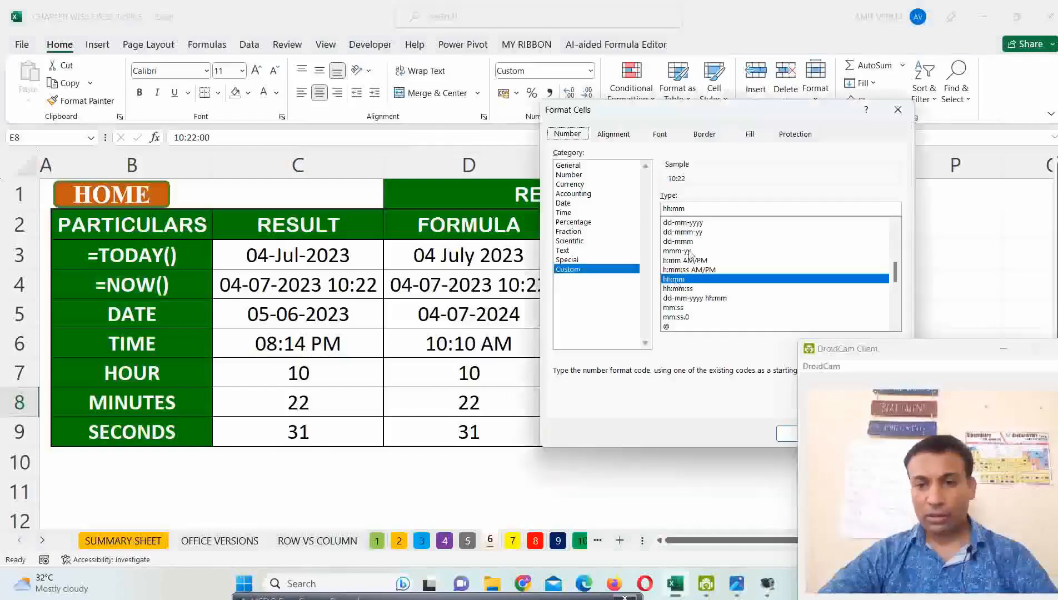
click(688, 206)
text(mm)
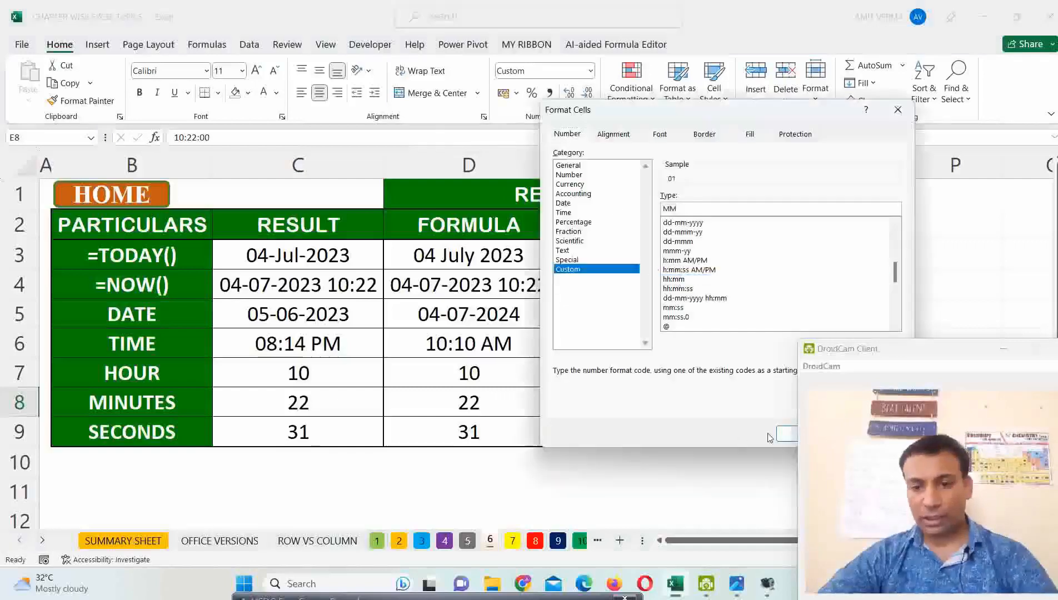
click(784, 434)
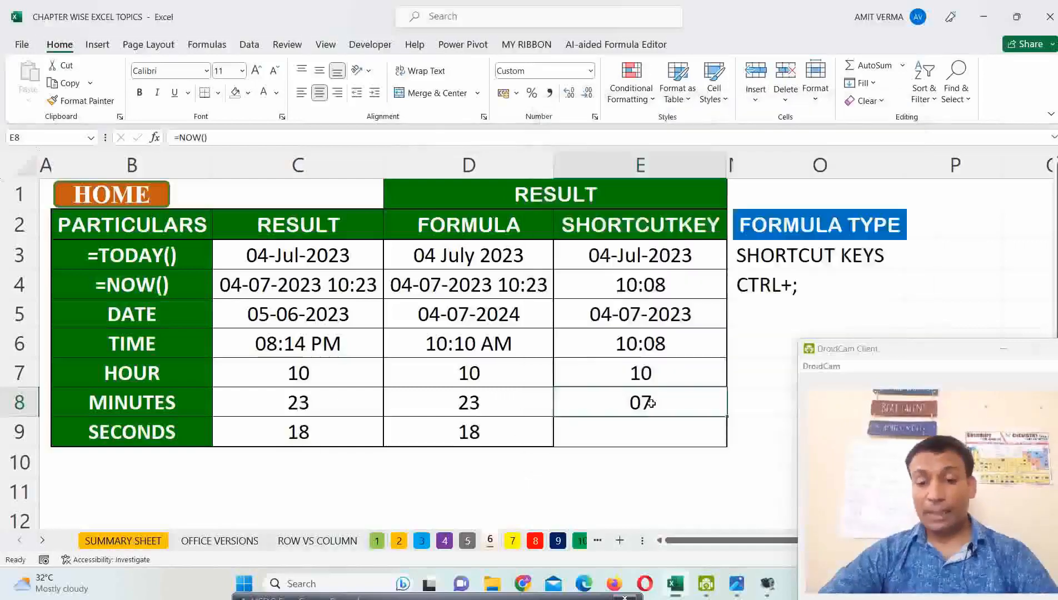
- Check the custom number format mm of cell E8, then undo the NOW formula entered there
key(ctrl+1)
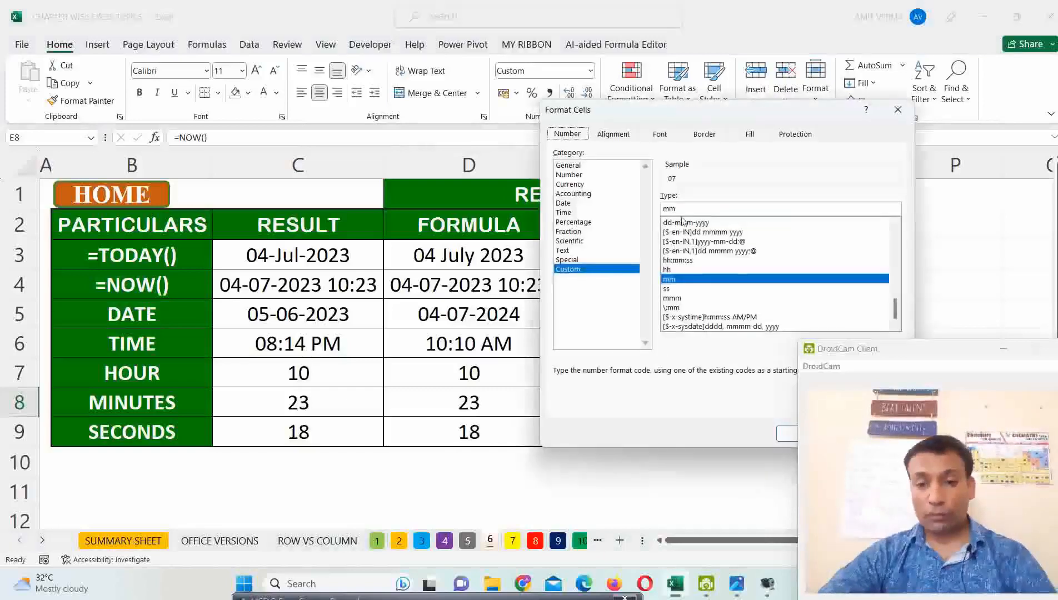
click(786, 434)
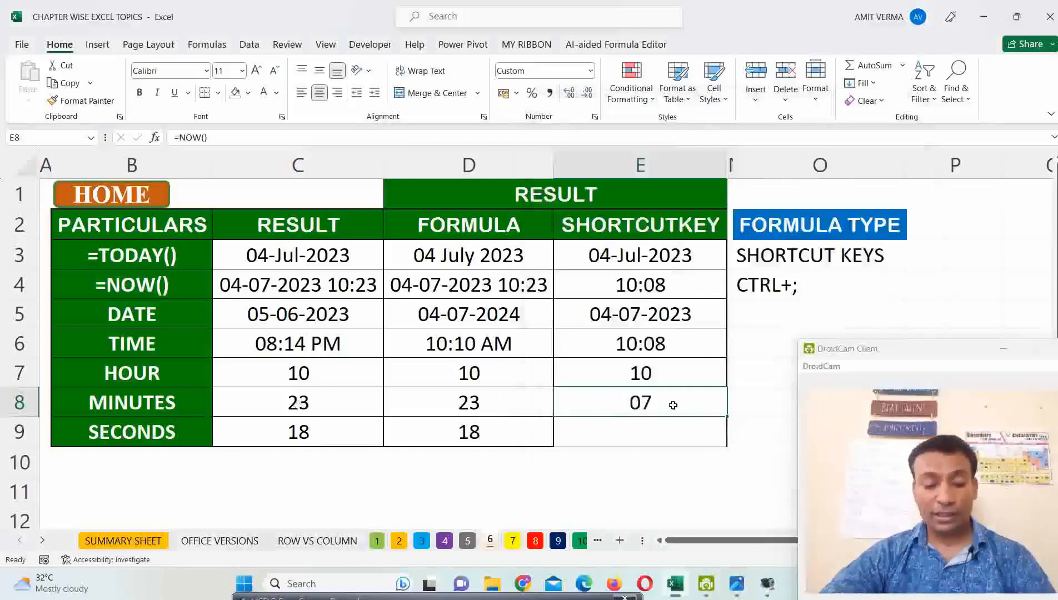
key(ctrl+z)
key(ctrl+z)
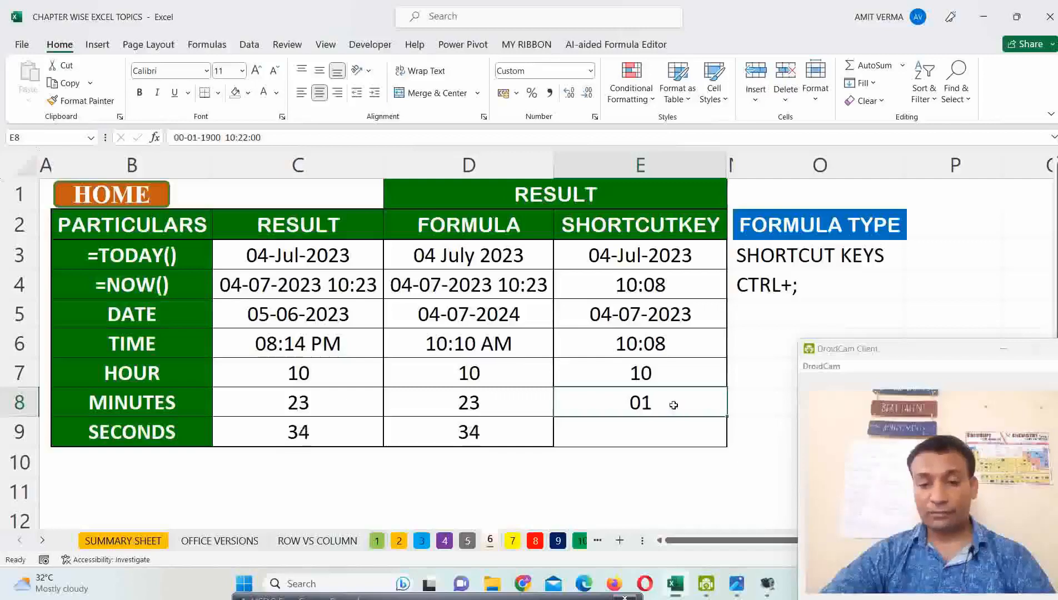
- Undo the MM number format on cell E8 and enter =NOW() in cell E9 of the SECONDS row
key(ctrl+z)
key(ctrl+z)
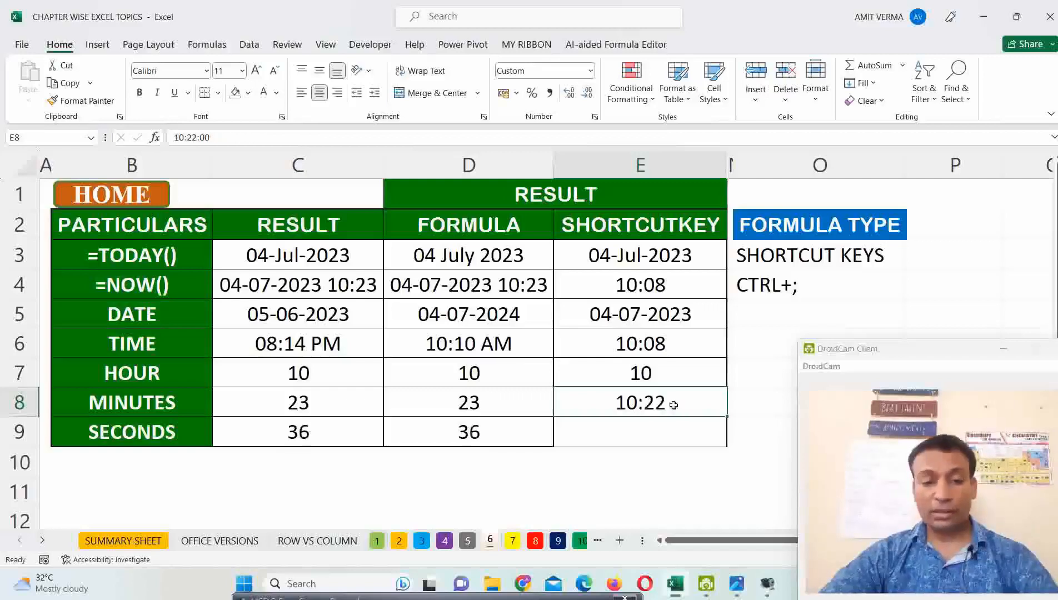
click(661, 434)
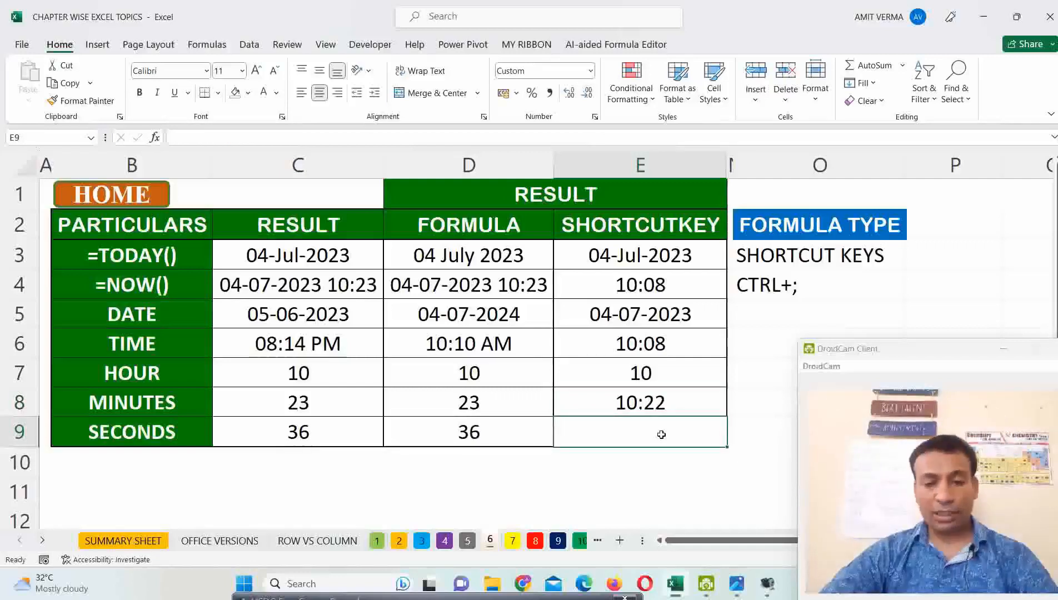
text(=)
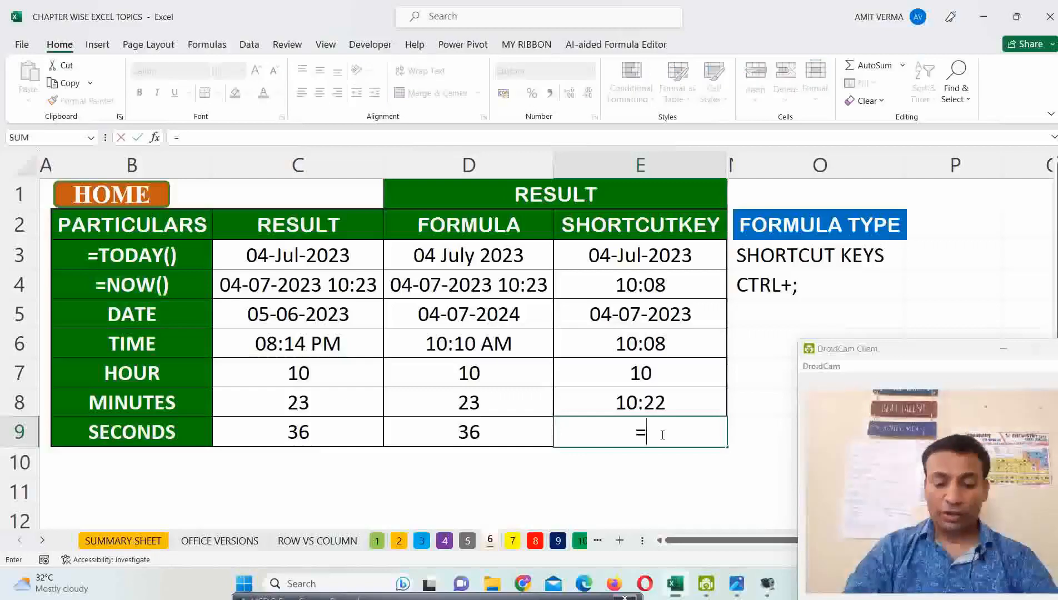
text(NOW())
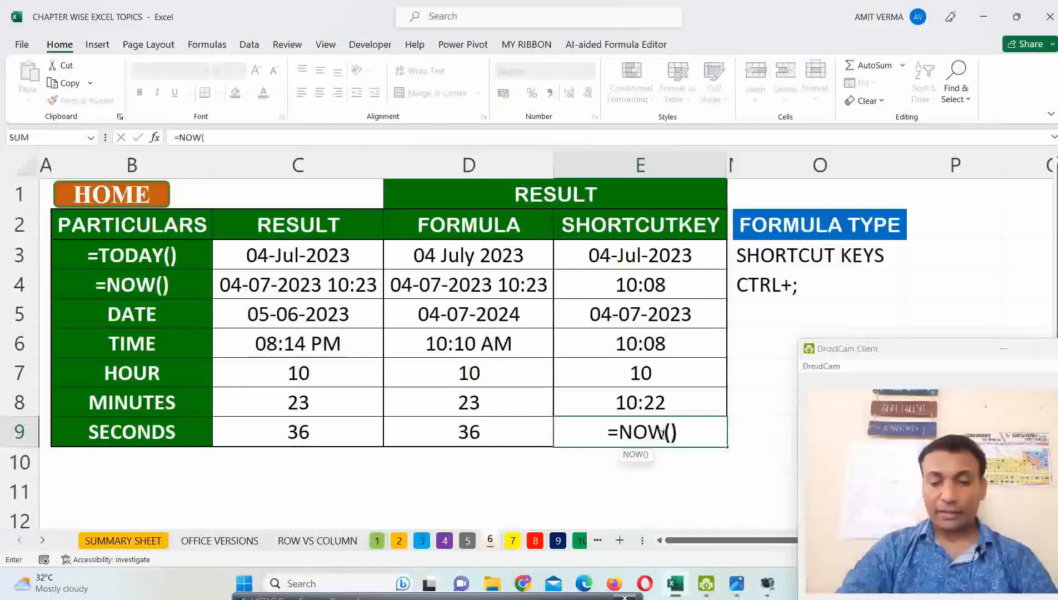
key(Return)
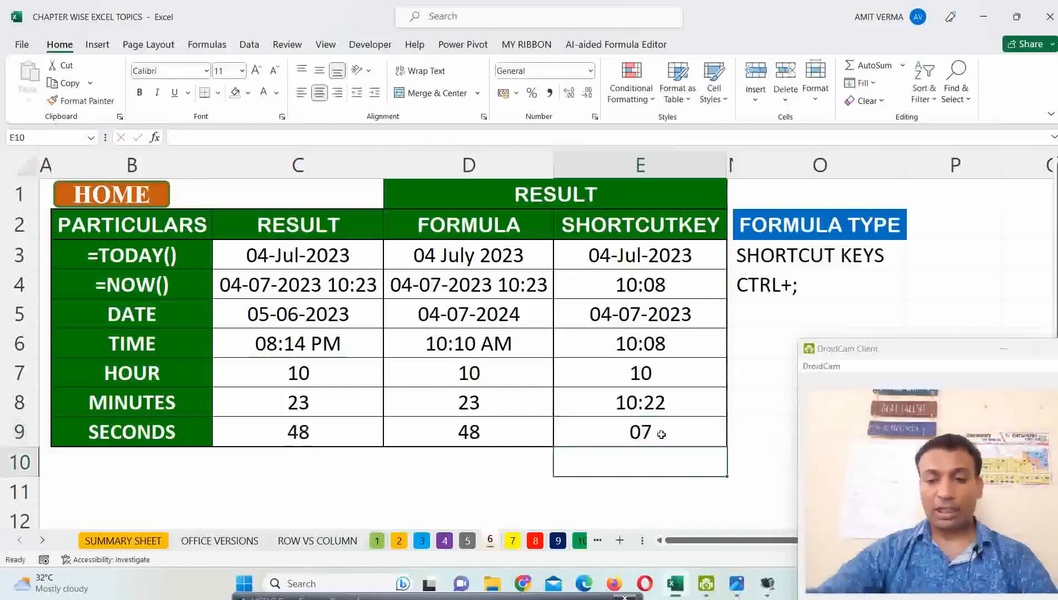
- Apply the custom number format ss to the NOW formula in cell E9
click(660, 434)
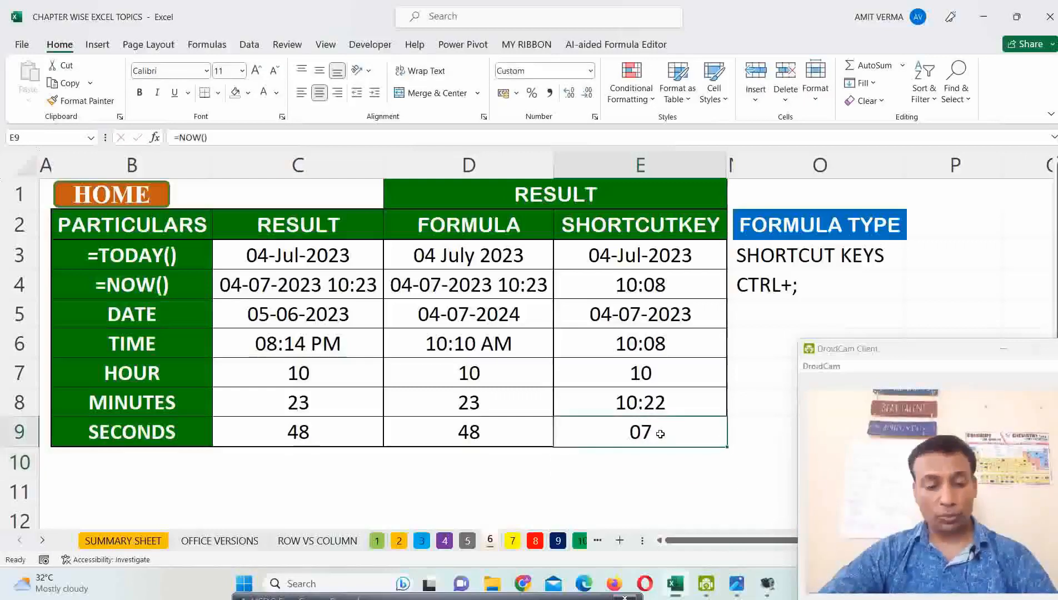
key(ctrl+1)
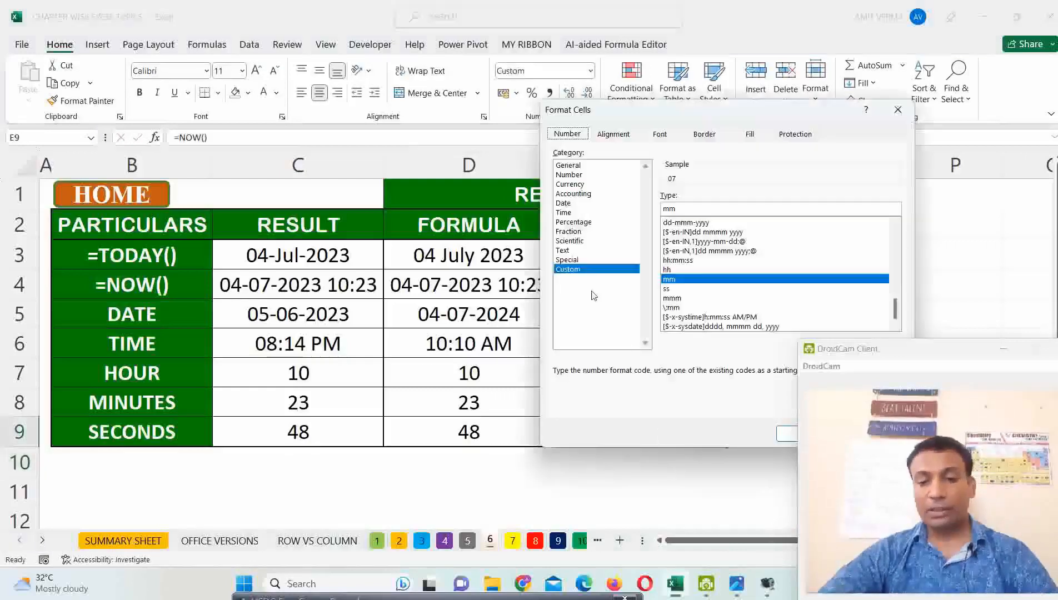
click(666, 290)
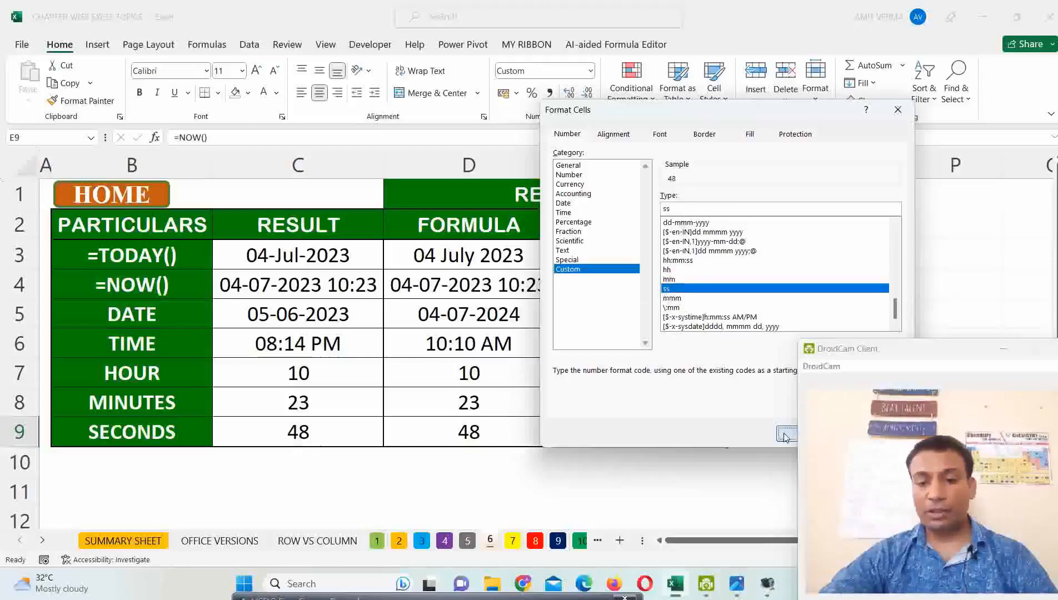
click(786, 434)
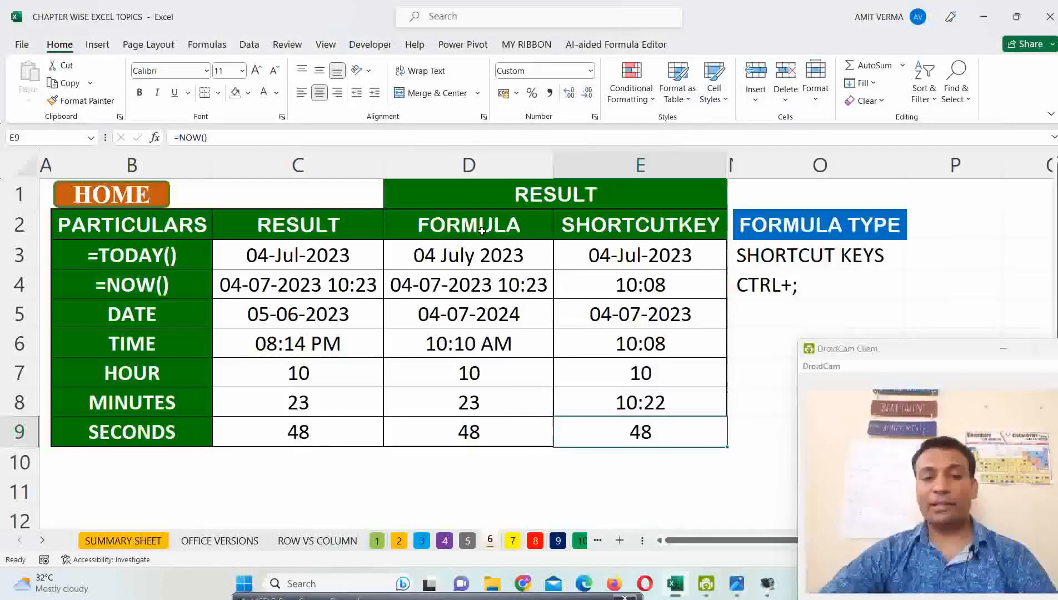
- Select the results under the FORMULA and SHORTCUTKEY headings, range D3:E9
drag(487, 230, 584, 230)
drag(472, 255, 511, 421)
drag(623, 260, 620, 431)
click(605, 402)
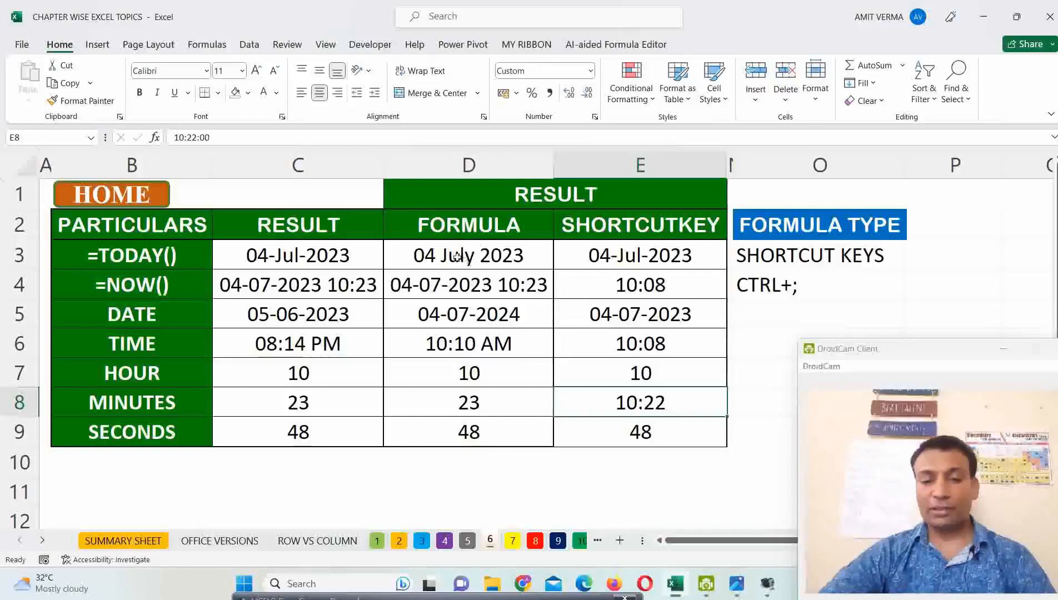
drag(455, 257, 582, 428)
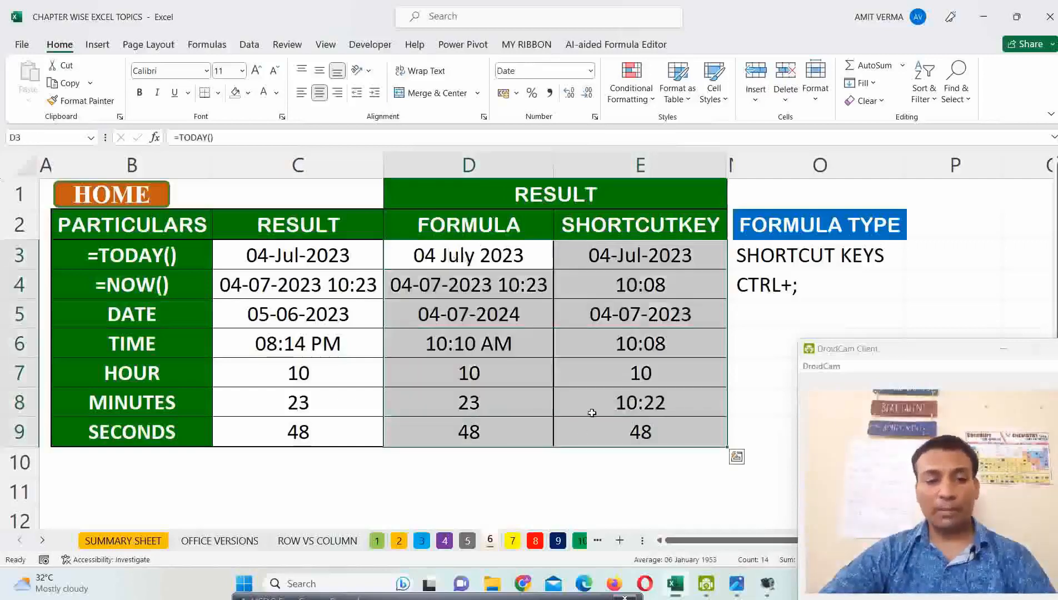